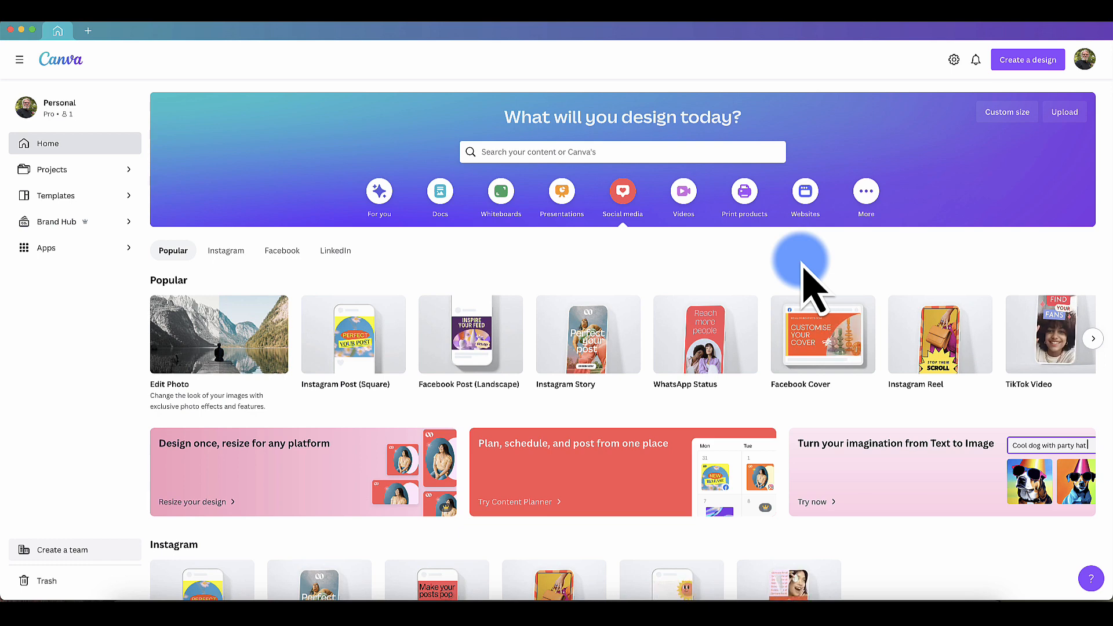
Step: Create a blank Instagram Post (Square) design and add a plain square shape to its page
mouse_move(362, 376)
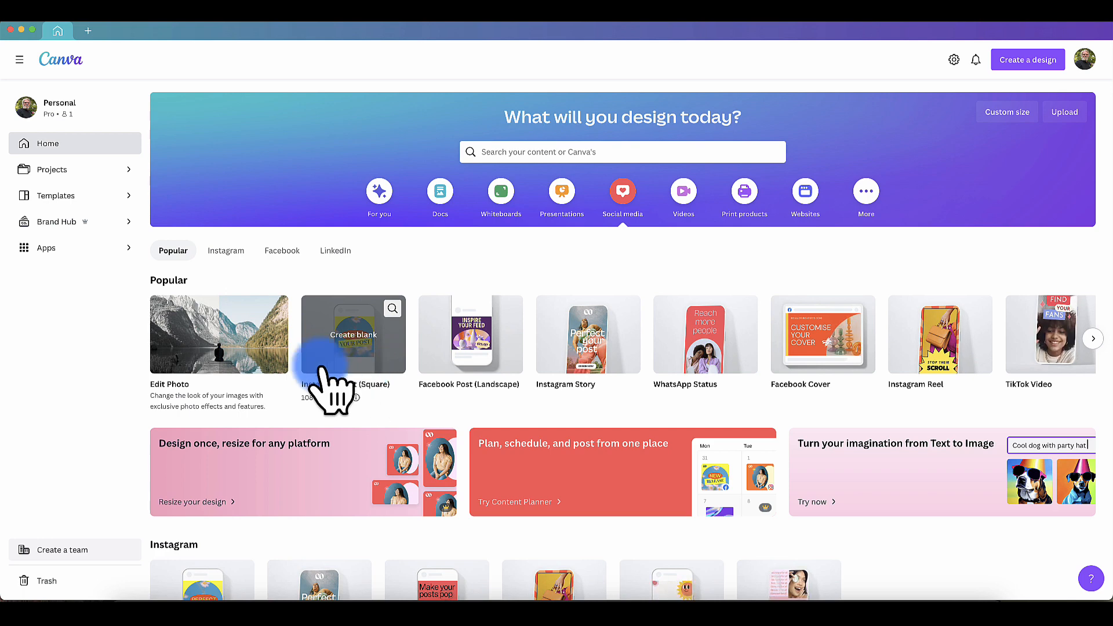
left_click(353, 366)
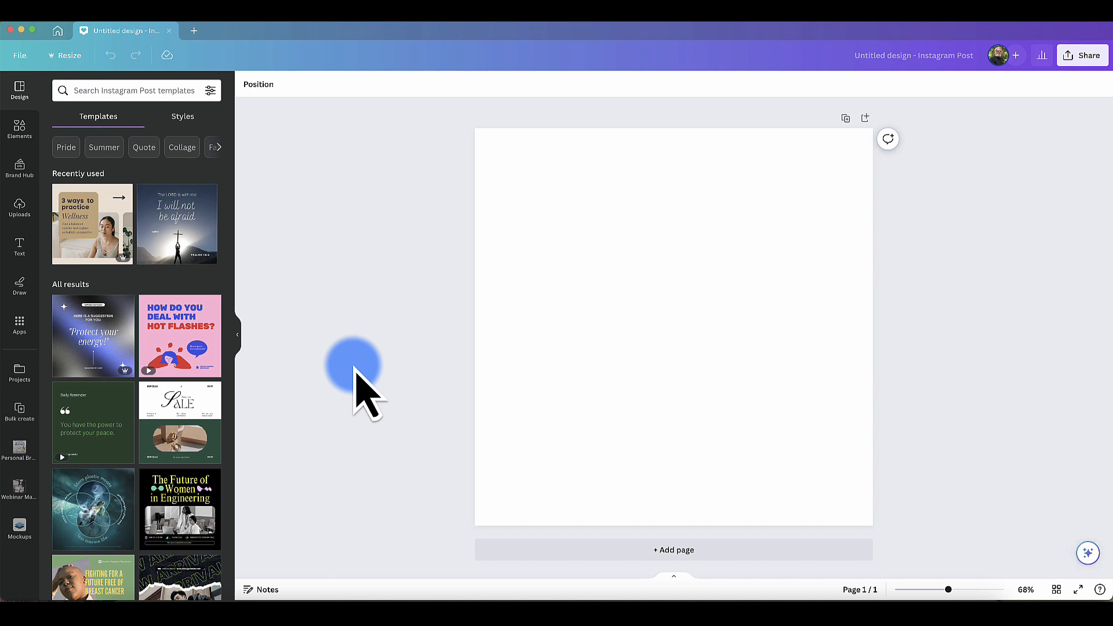
left_click(20, 130)
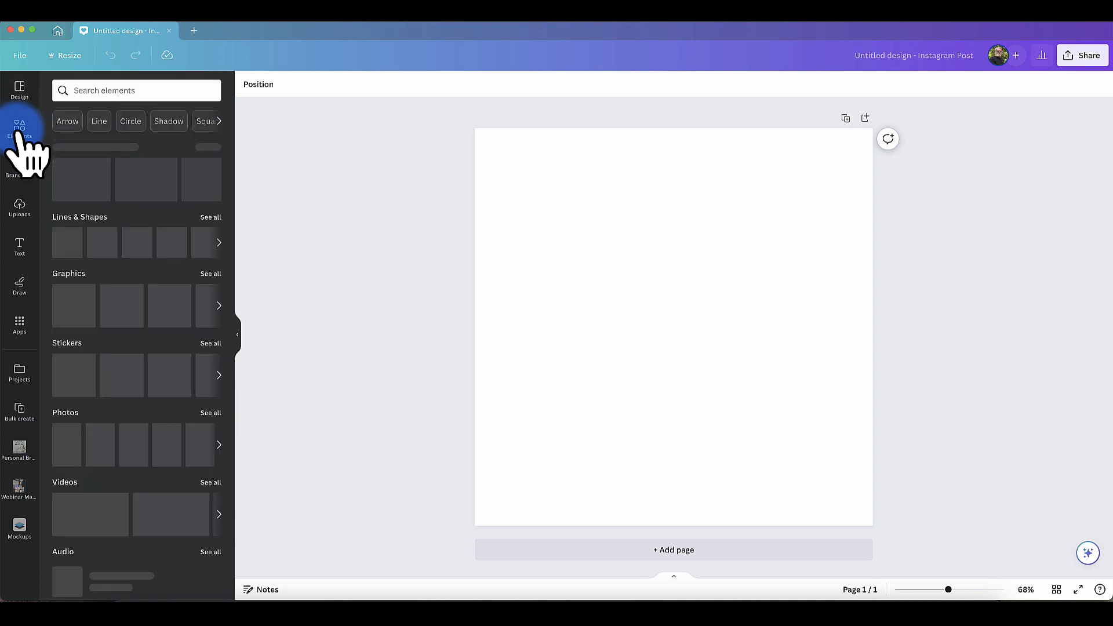
left_click(84, 247)
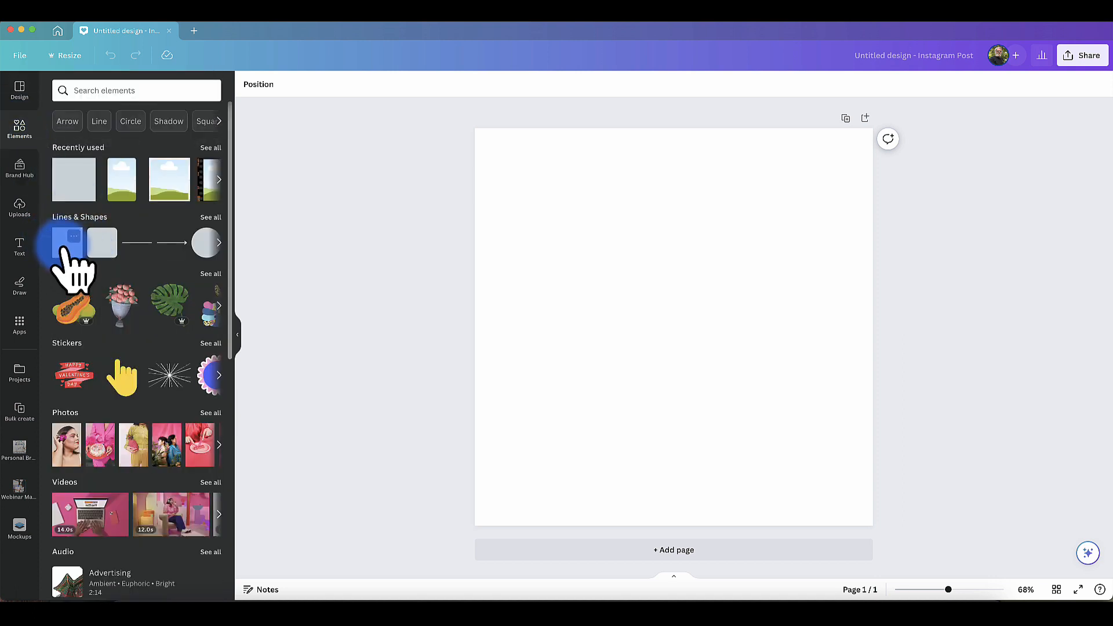
left_click(61, 250)
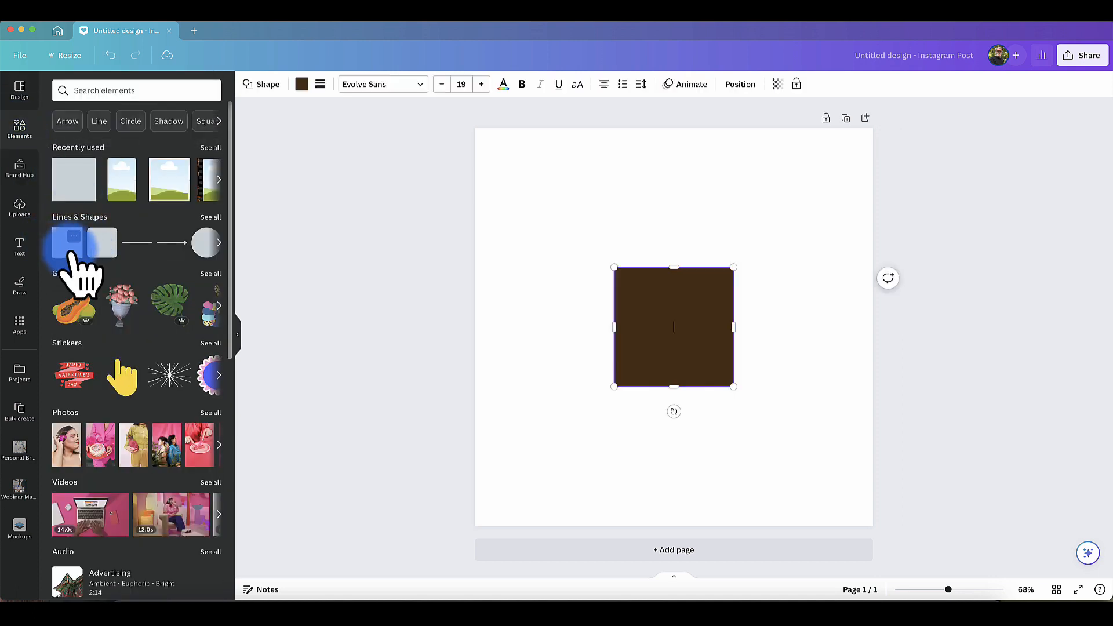
Step: Try enlarging the square to cover the whole page and switching its solid fill to a gradient
left_click_drag(613, 267, 476, 130)
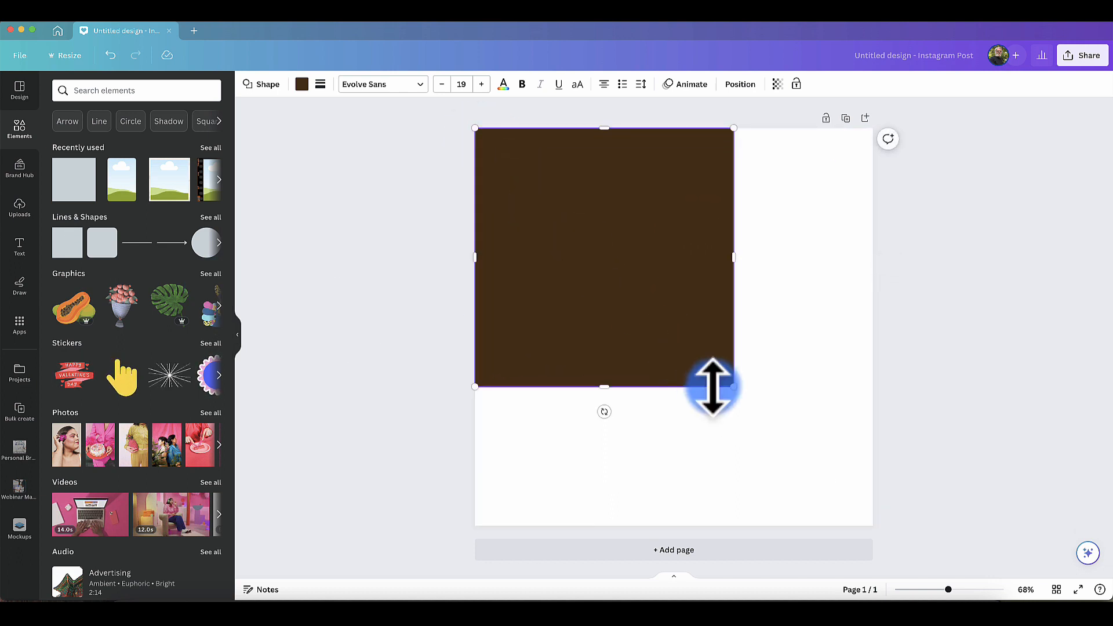
left_click_drag(733, 386, 875, 529)
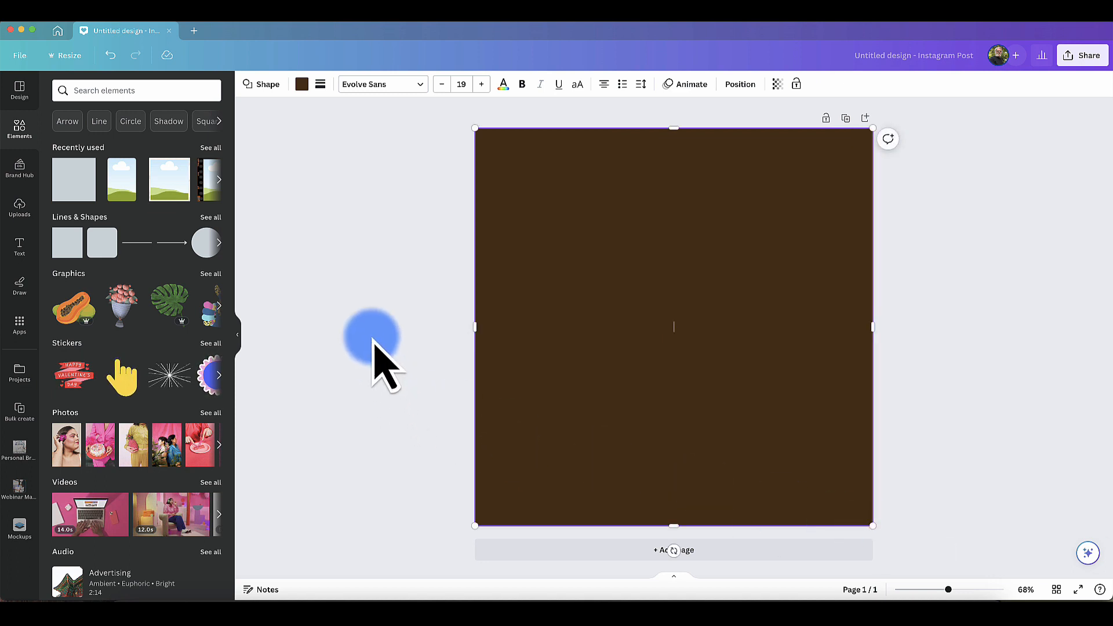
left_click(302, 88)
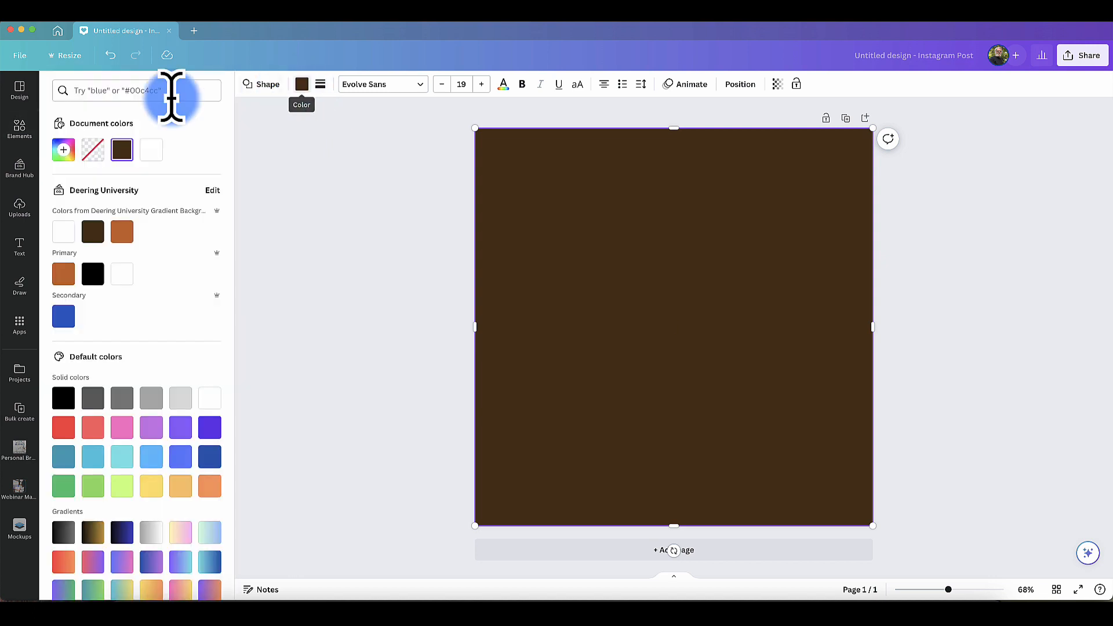
left_click(64, 152)
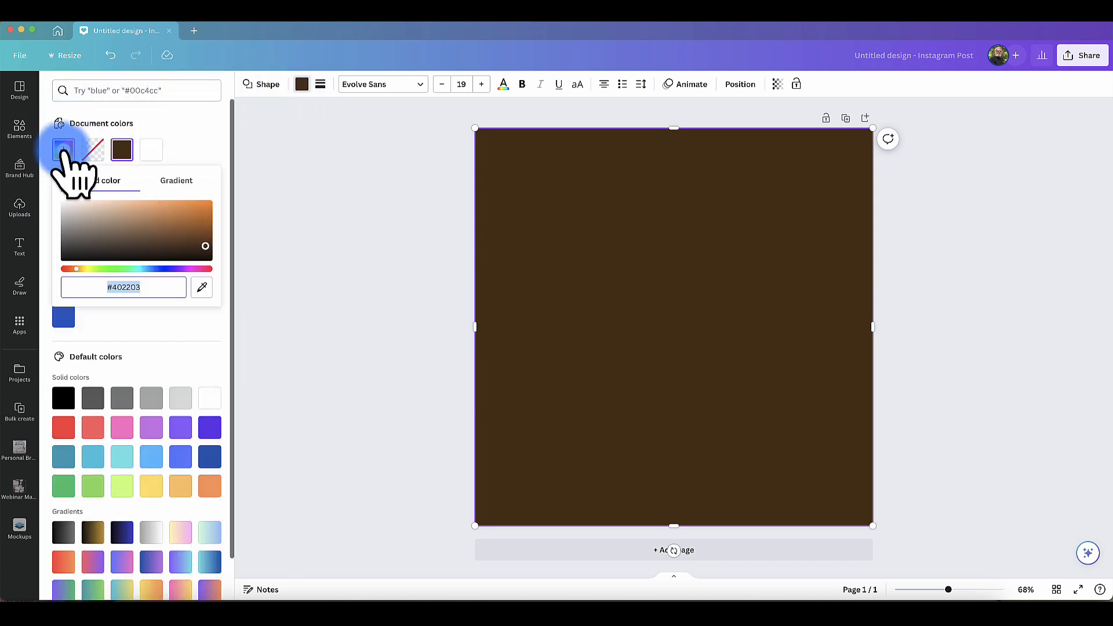
left_click(177, 182)
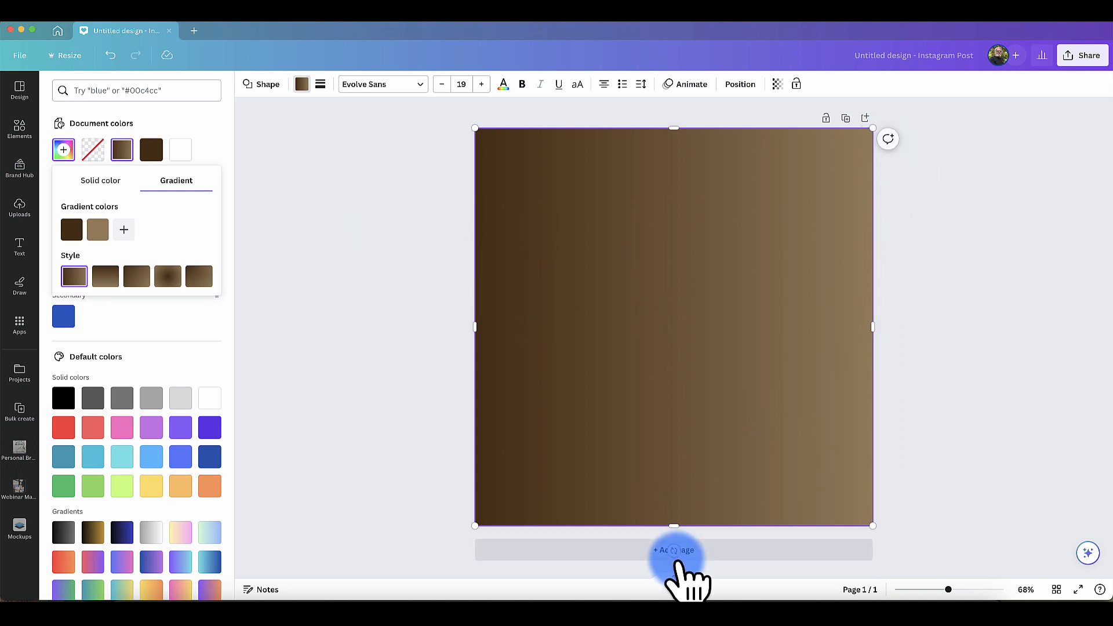
Step: Try rotating the gradient square by 180 degrees, and undo the changes back to the small solid brown square
left_click_drag(673, 551, 673, 288)
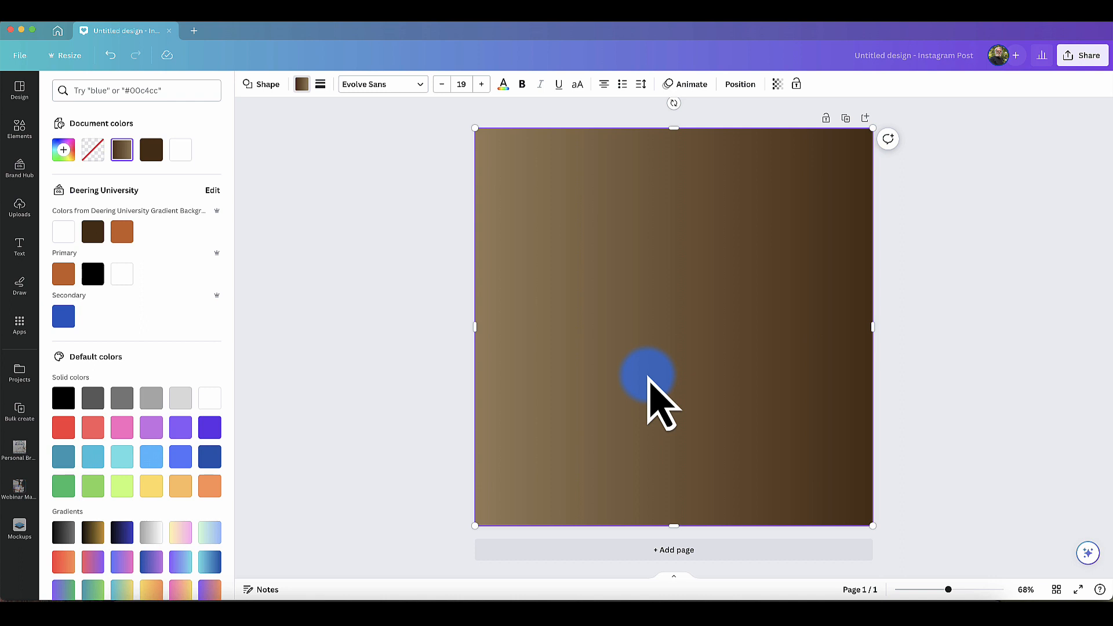
key("super+z")
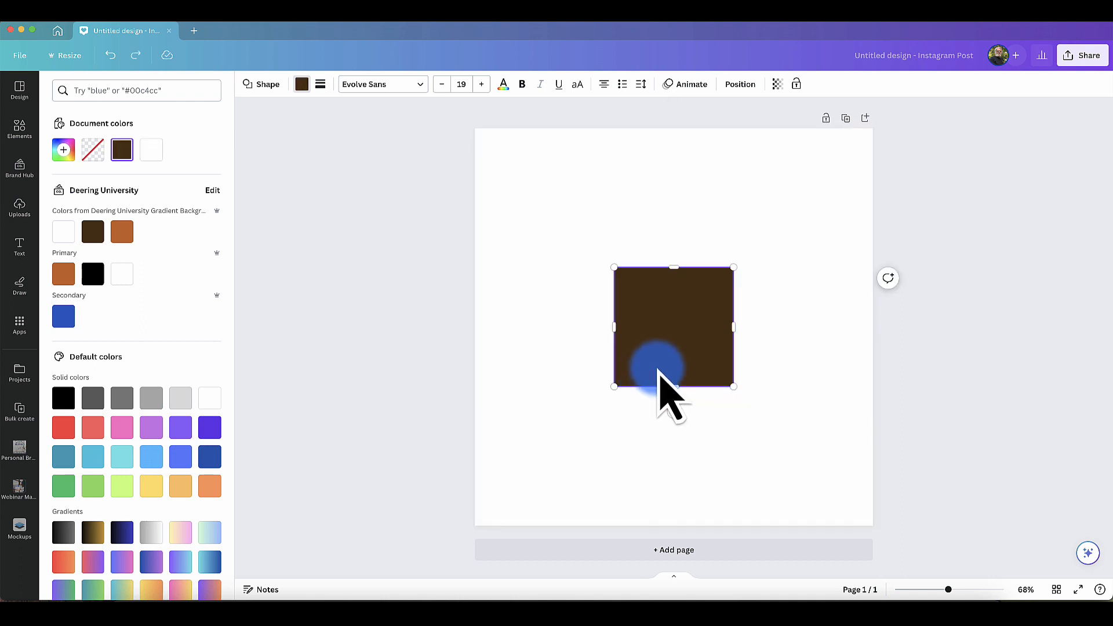
Step: Enlarge the brown square from two opposite corners so it covers the page
left_click_drag(616, 270, 477, 131)
left_click_drag(733, 387, 872, 525)
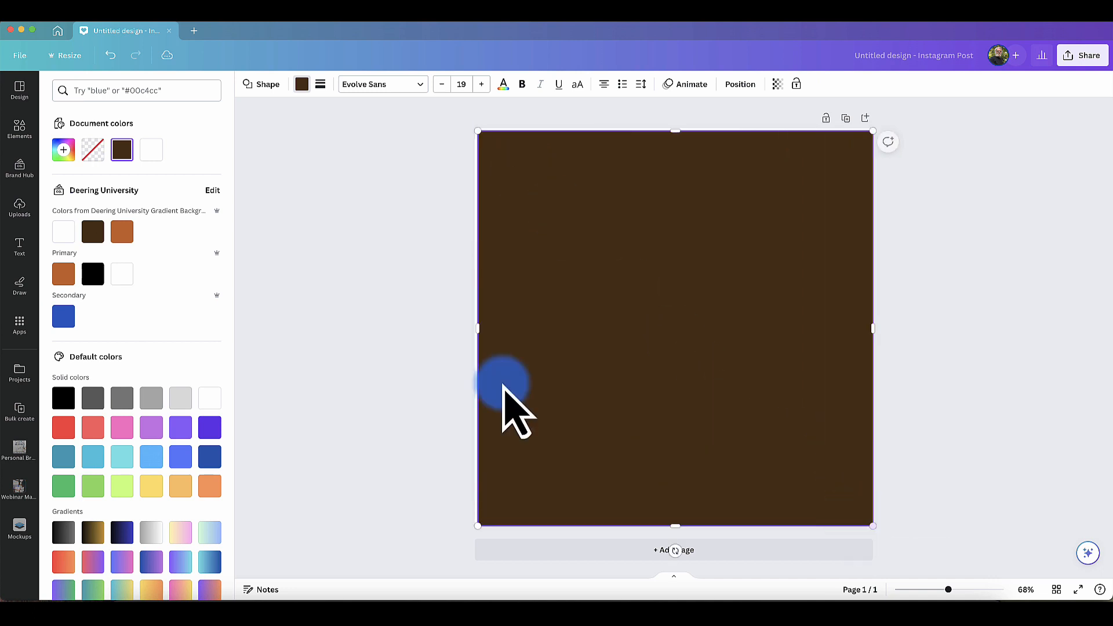
Step: Give the square a gradient fill and reorder its colors so light brown comes before dark brown
left_click(64, 150)
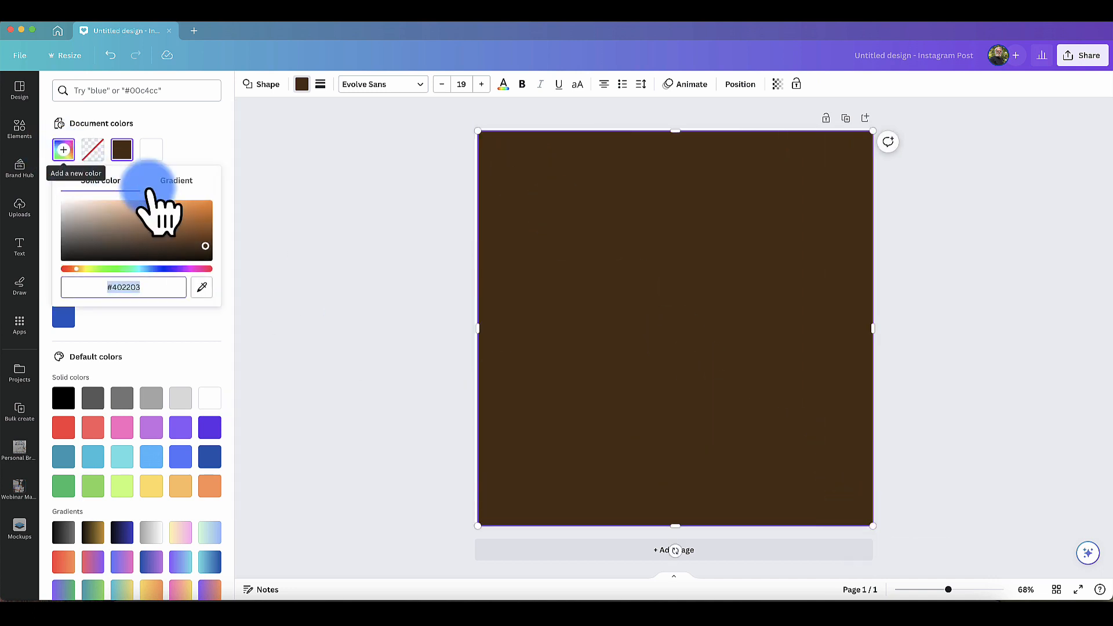
left_click(175, 180)
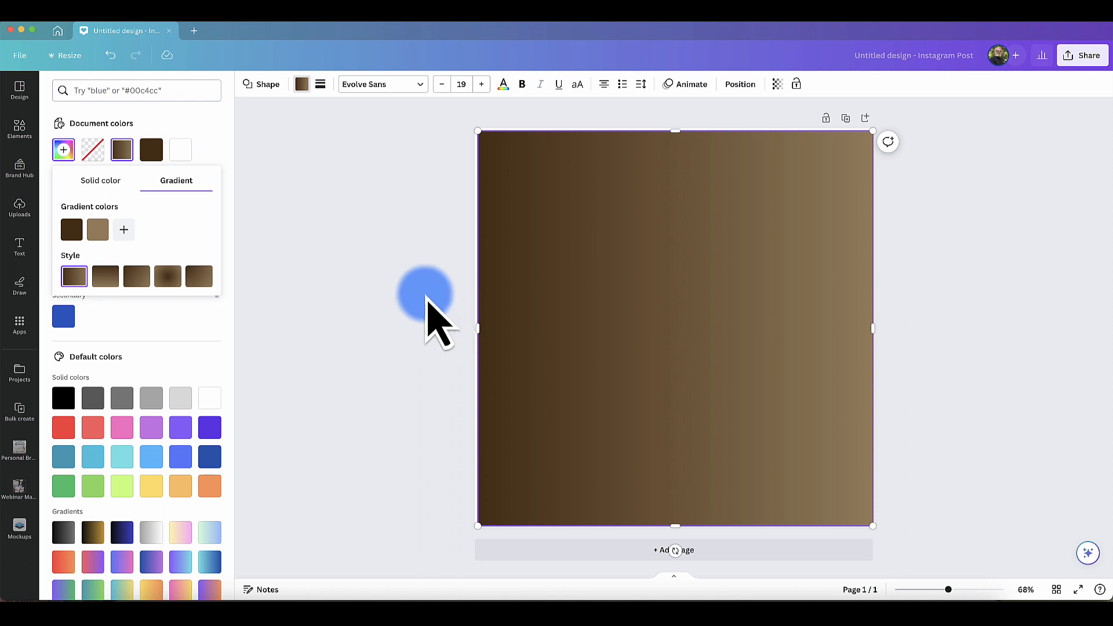
left_click_drag(100, 232, 72, 238)
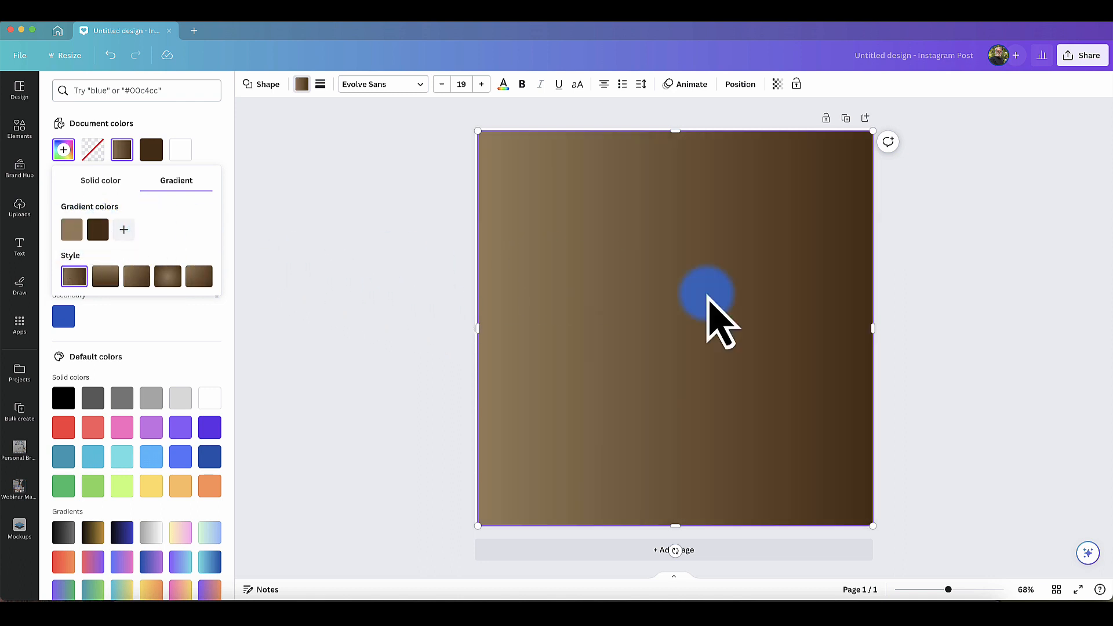
Step: Try the top-to-bottom, diagonal, circular and corner gradient styles on the square, and return to the left-to-right style
left_click(105, 277)
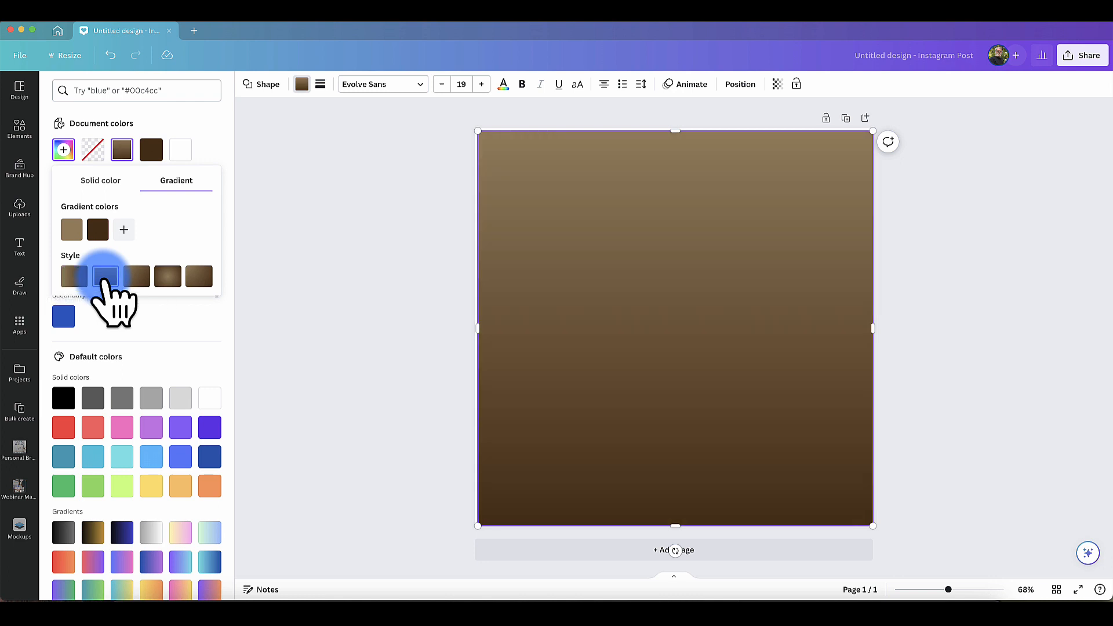
left_click(137, 277)
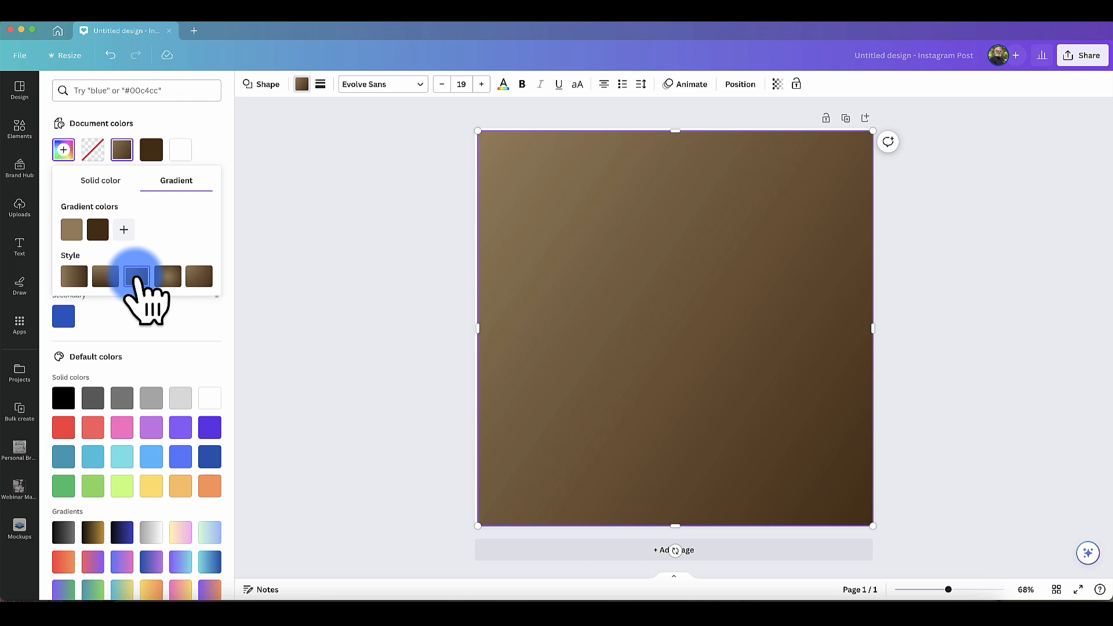
left_click(168, 277)
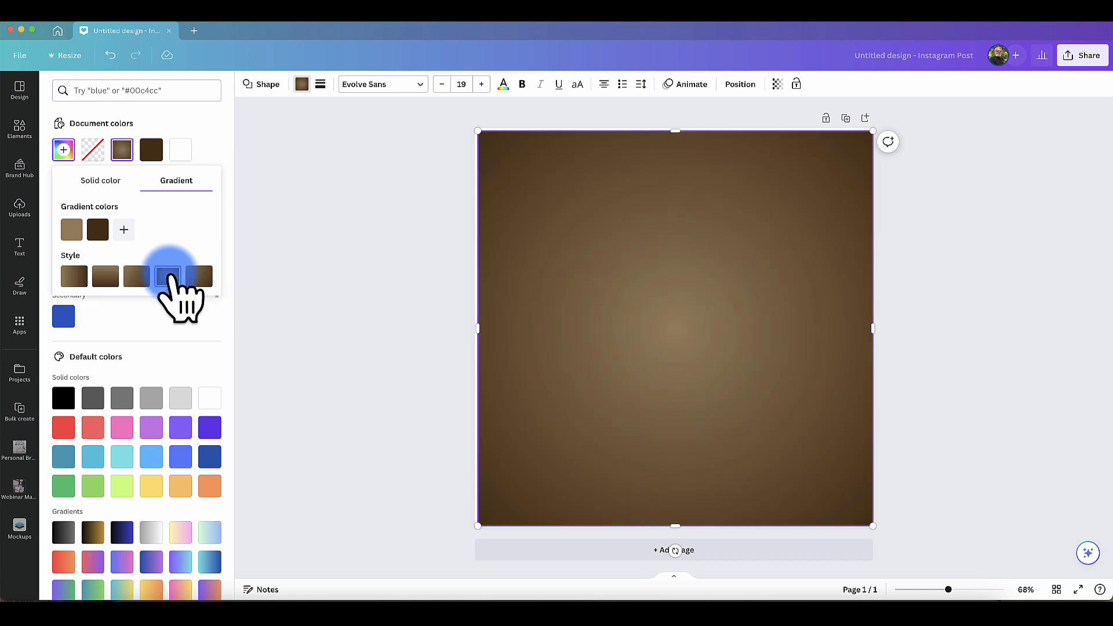
left_click(200, 278)
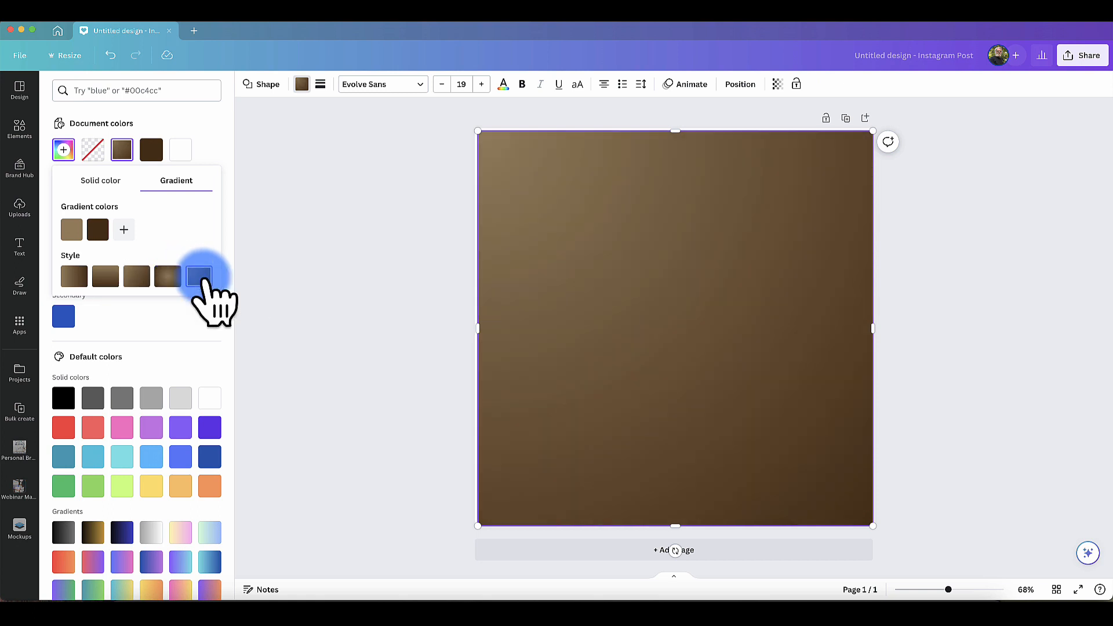
left_click(75, 277)
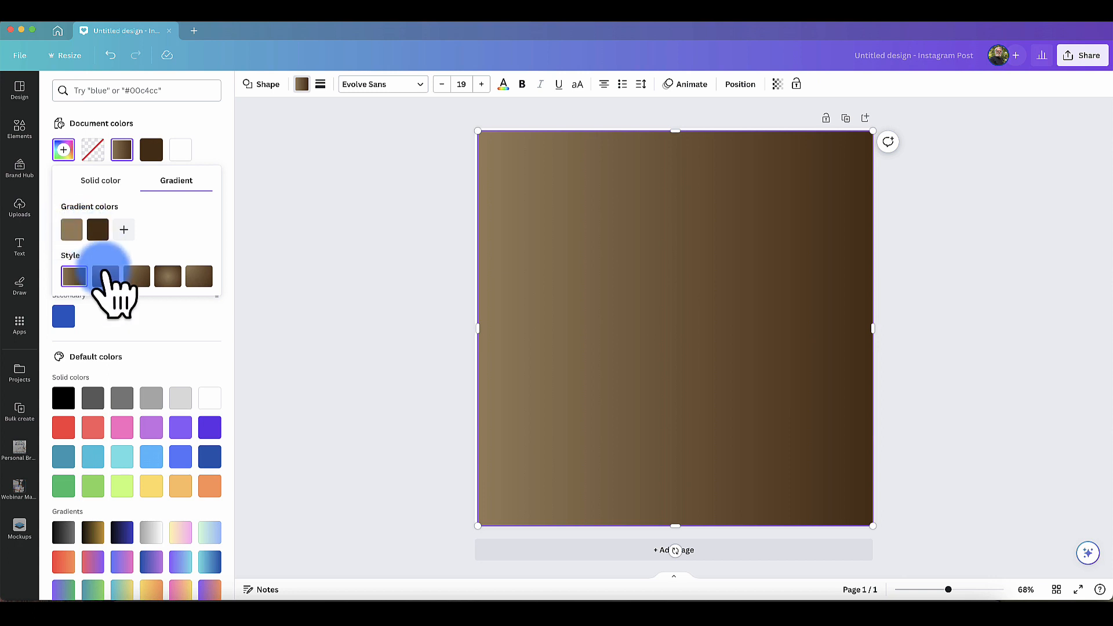
Step: Compare the top-to-bottom and left-to-right gradient styles, and briefly open the color settings of the light brown gradient color
left_click(106, 276)
left_click(72, 230)
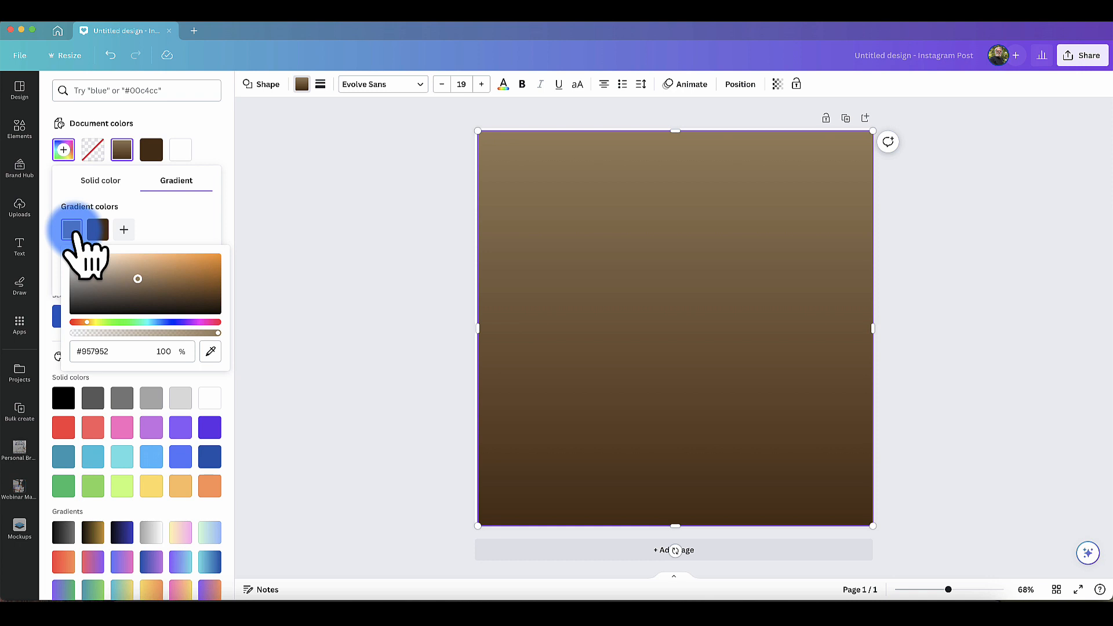
left_click(163, 228)
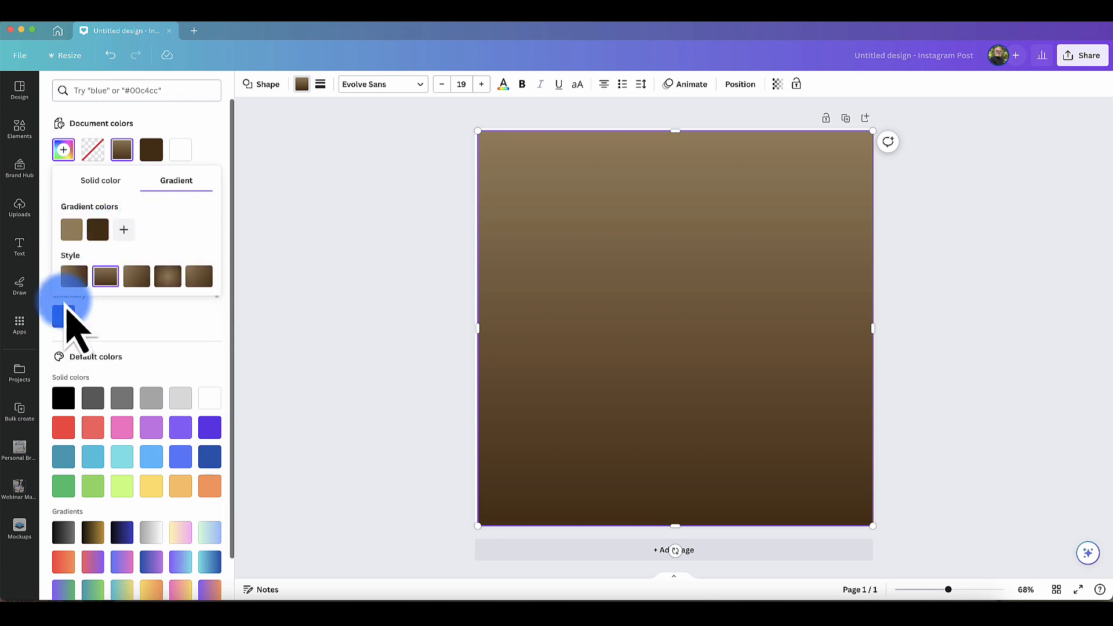
left_click(74, 277)
left_click(104, 277)
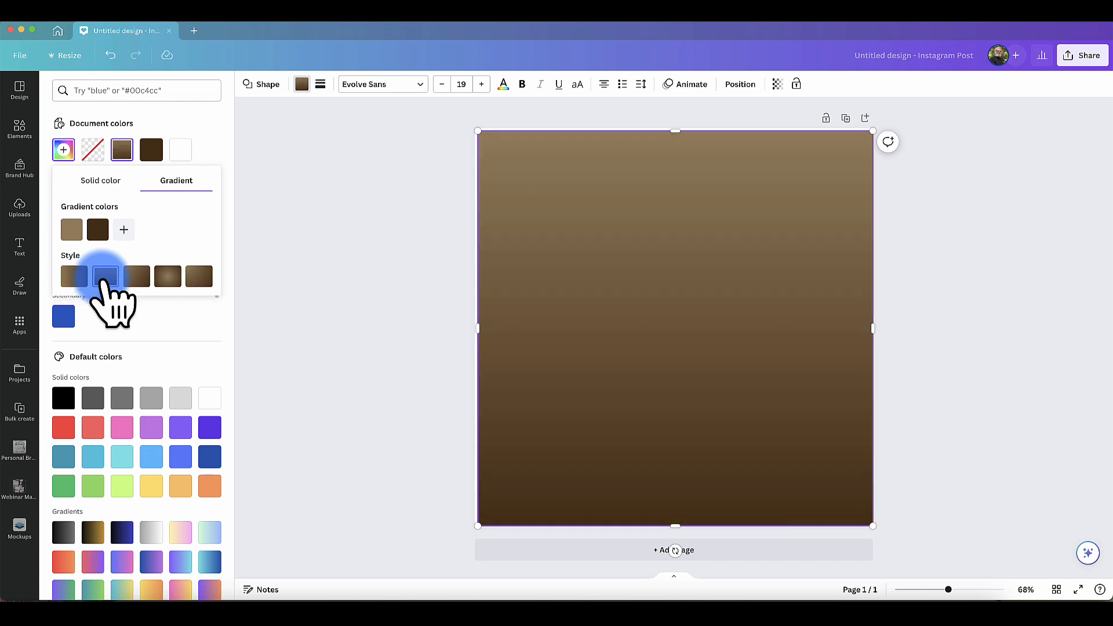
Step: Try the diagonal, left-to-right, circular and corner gradient styles in turn, finishing on the circular style
left_click(137, 277)
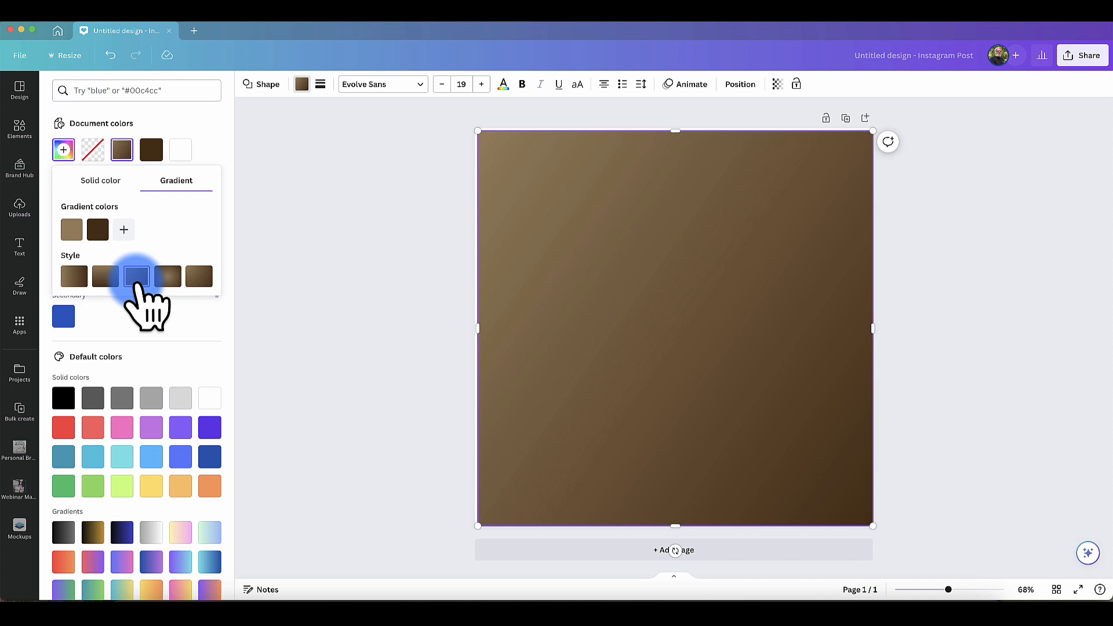
left_click(74, 277)
left_click(167, 278)
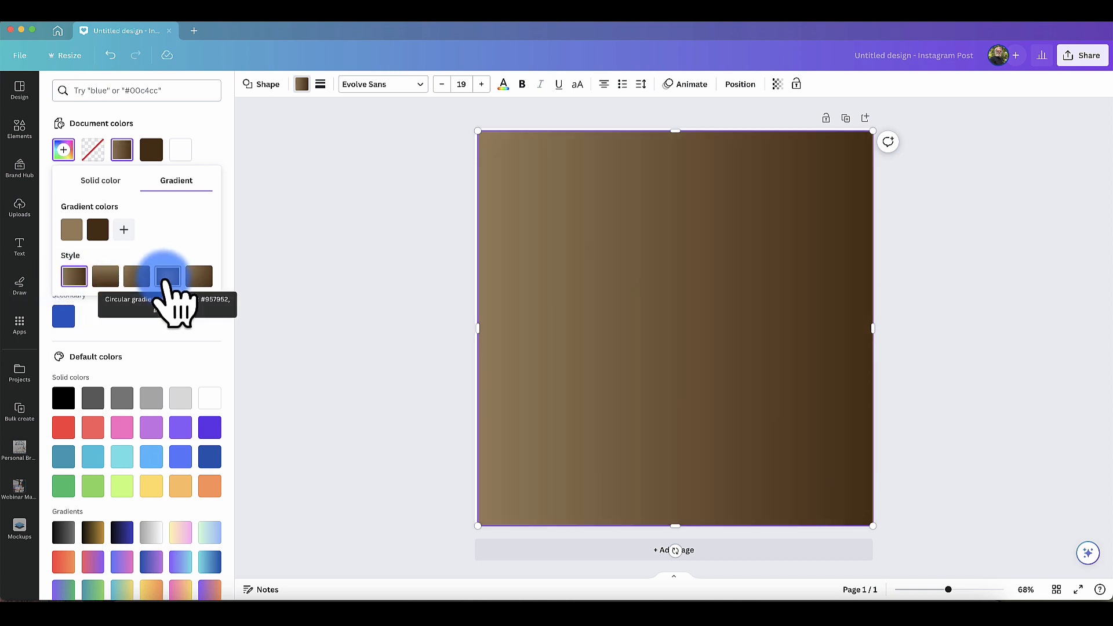
left_click(137, 277)
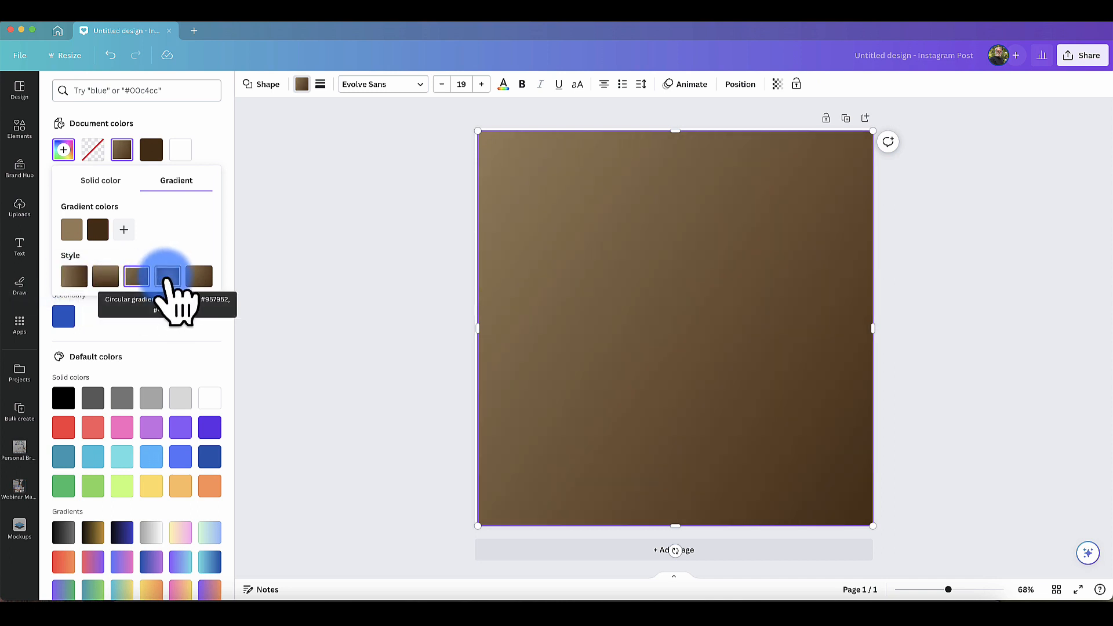
left_click(167, 277)
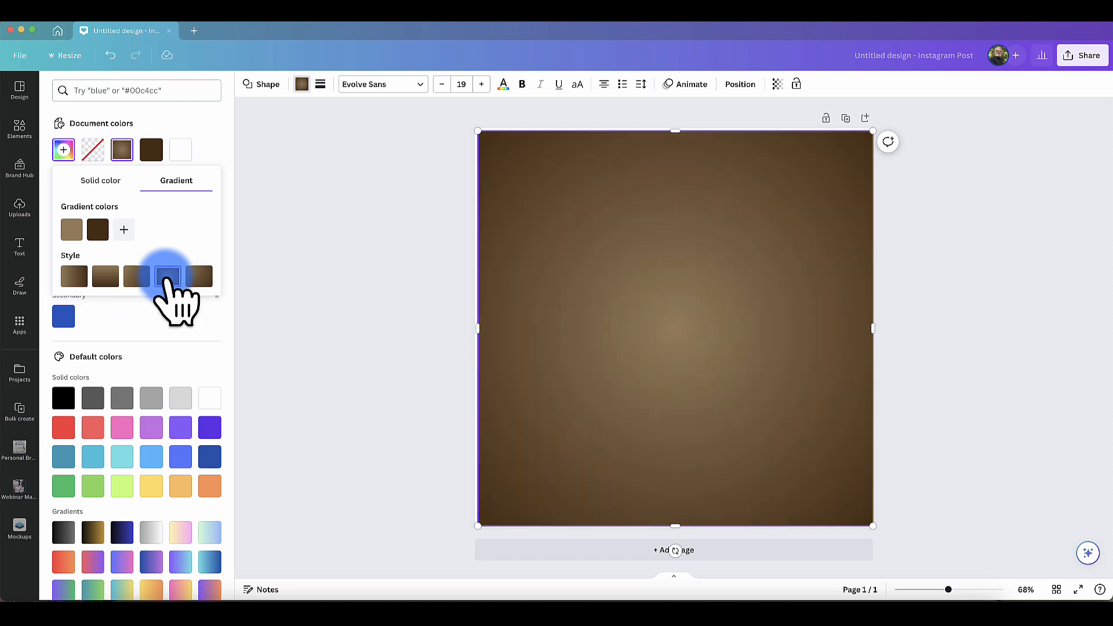
left_click(197, 279)
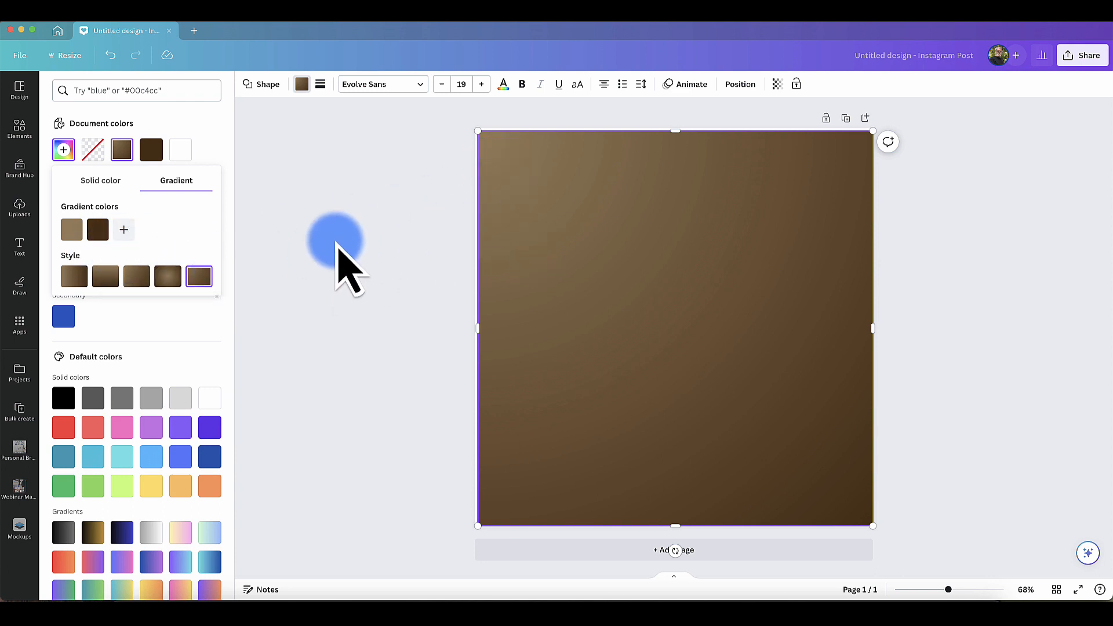
left_click(167, 276)
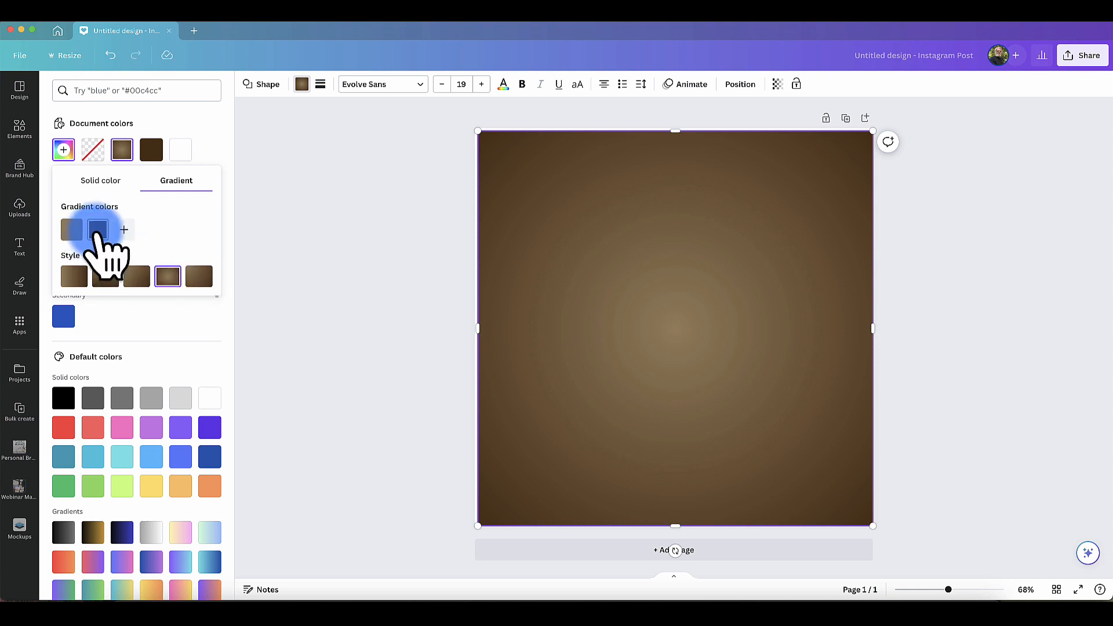
Step: Put dark brown first in the circular gradient, switch to the left-to-right style and place light brown first again
left_click_drag(68, 228, 68, 230)
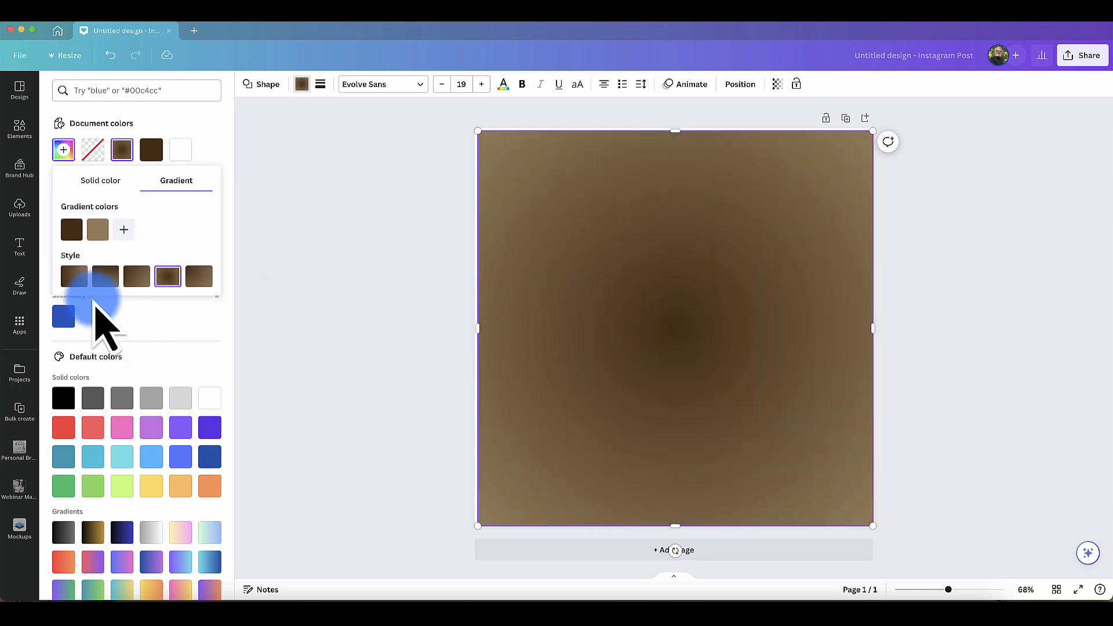
left_click(74, 276)
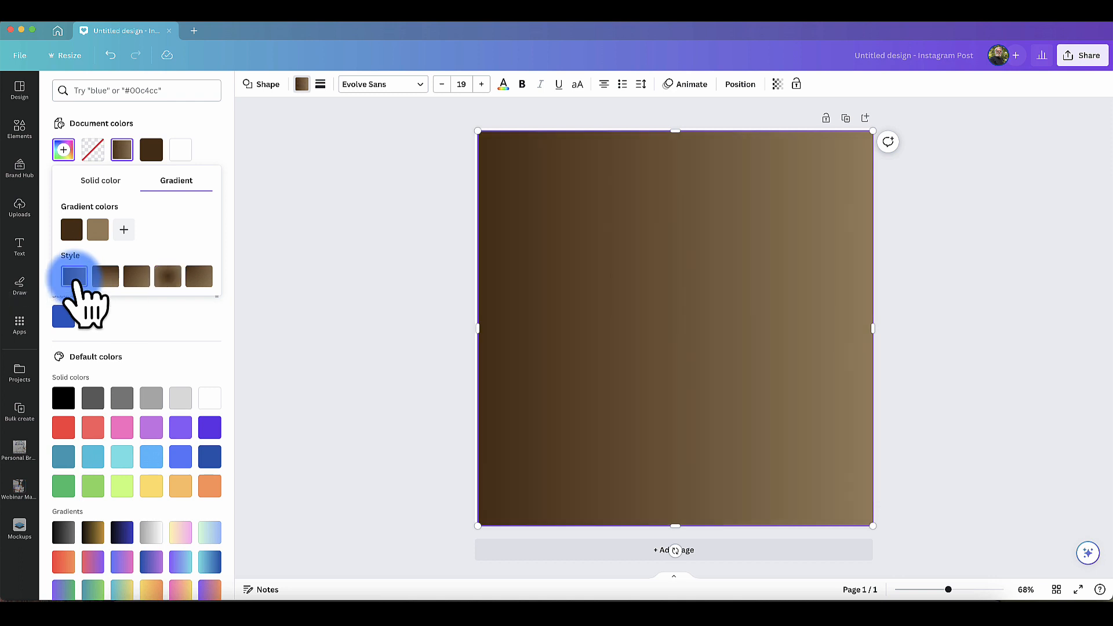
left_click(72, 230)
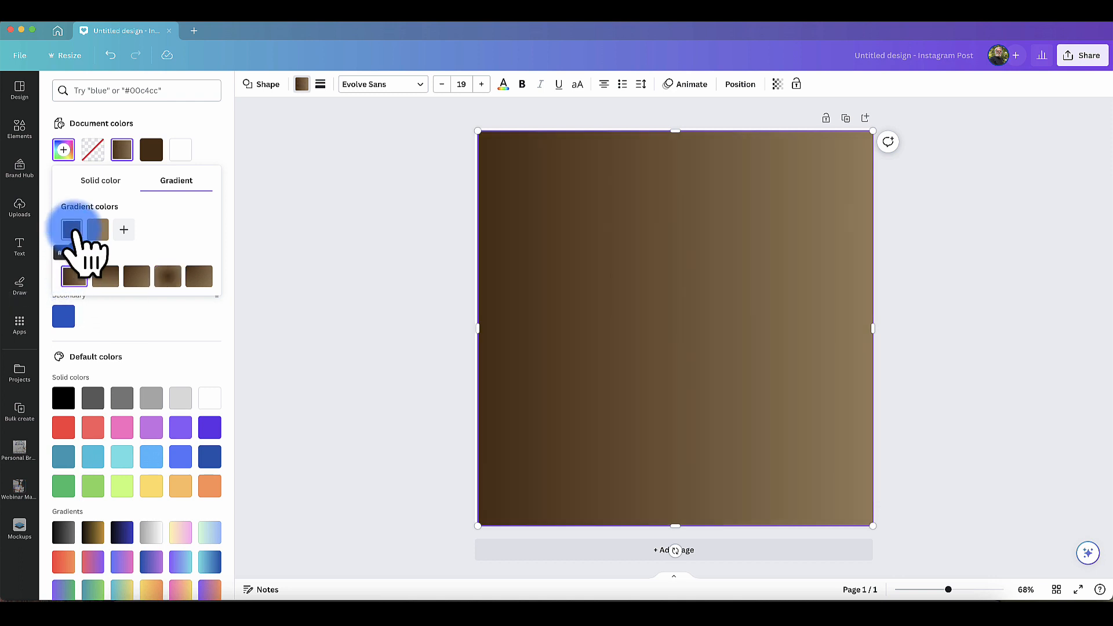
left_click_drag(74, 232, 104, 238)
left_click(98, 231)
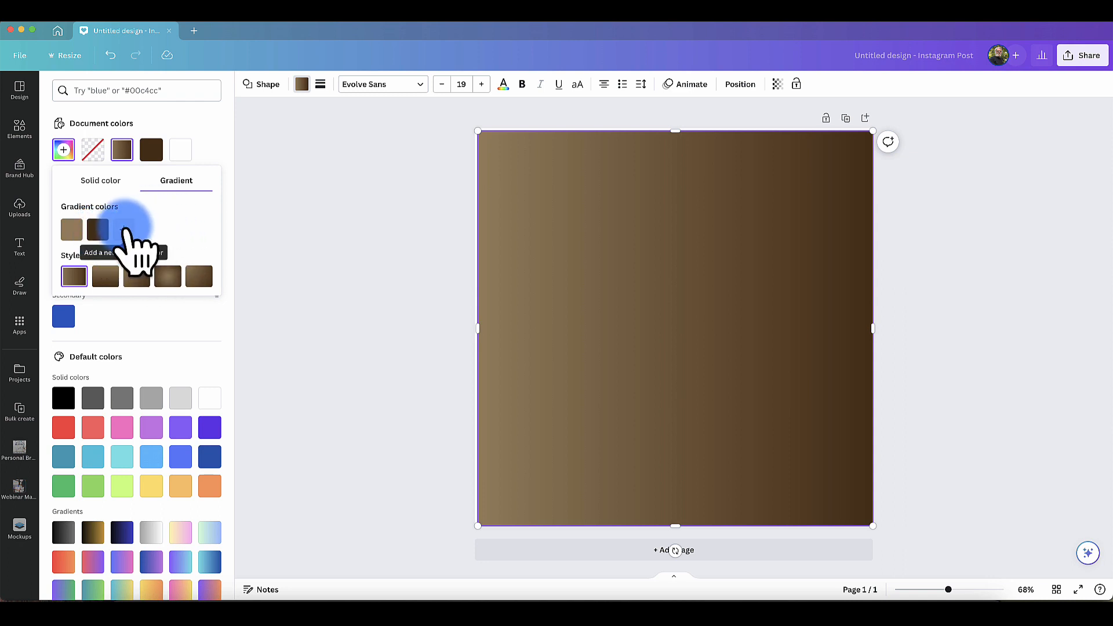
Step: Add a third color to the square's gradient and set it to black #000000 with the eyedropper
left_click(124, 229)
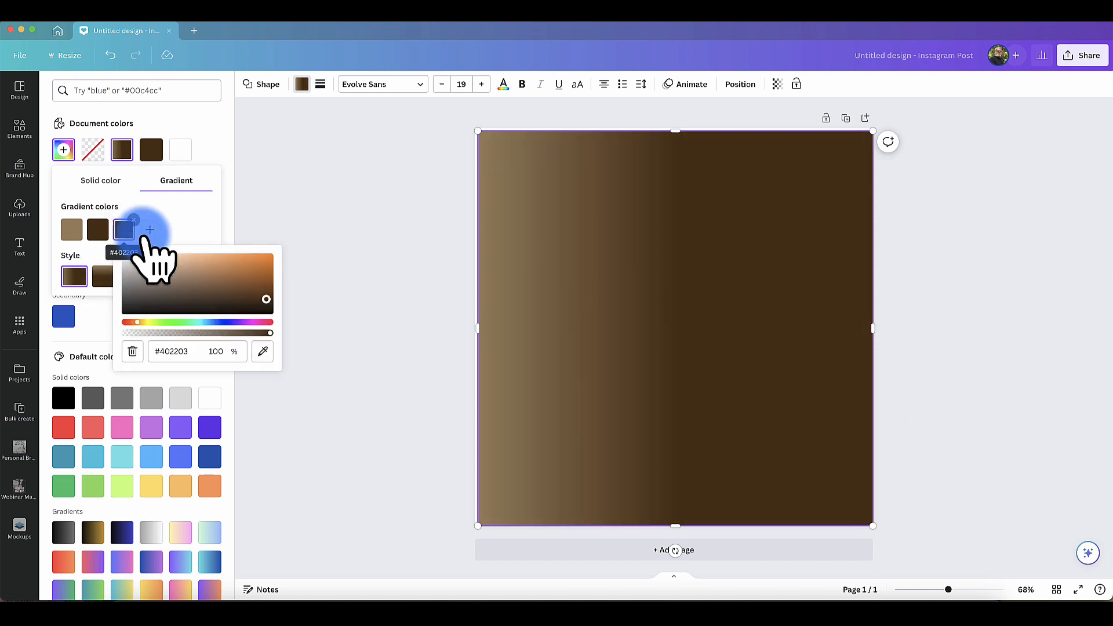
left_click(264, 351)
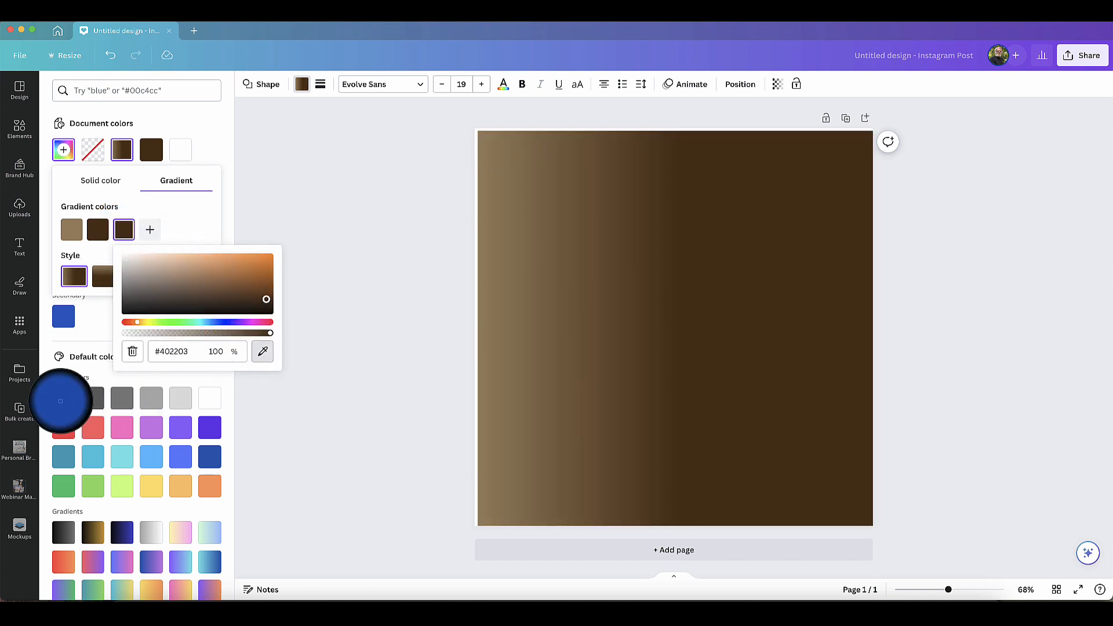
left_click(60, 400)
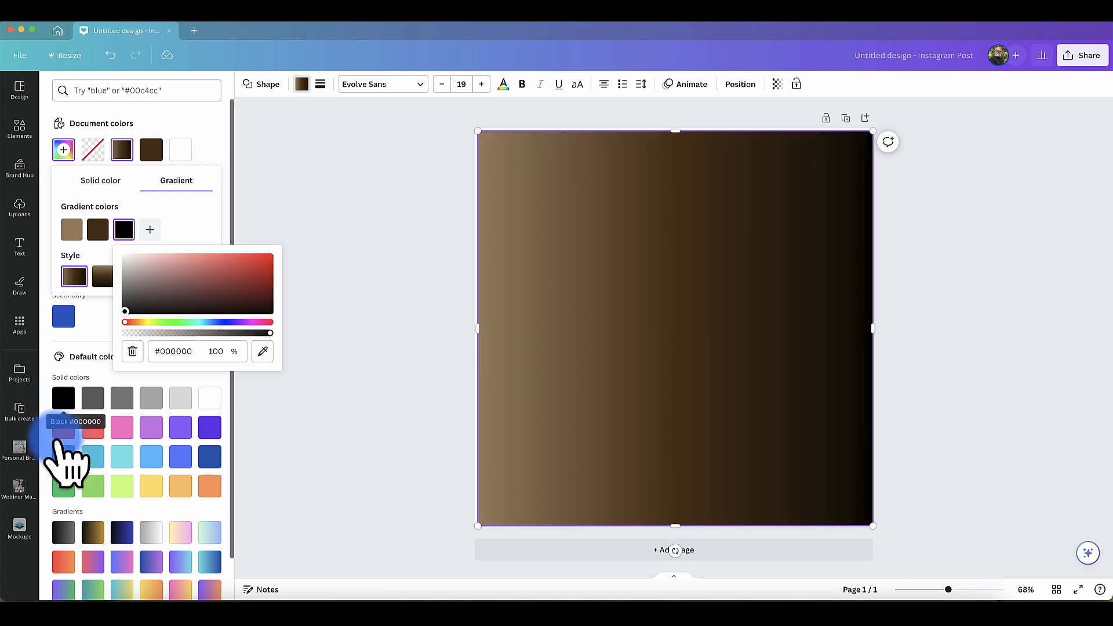
Step: Fill the square with the default solid red and convert that fill to a red-to-pink gradient
left_click(64, 429)
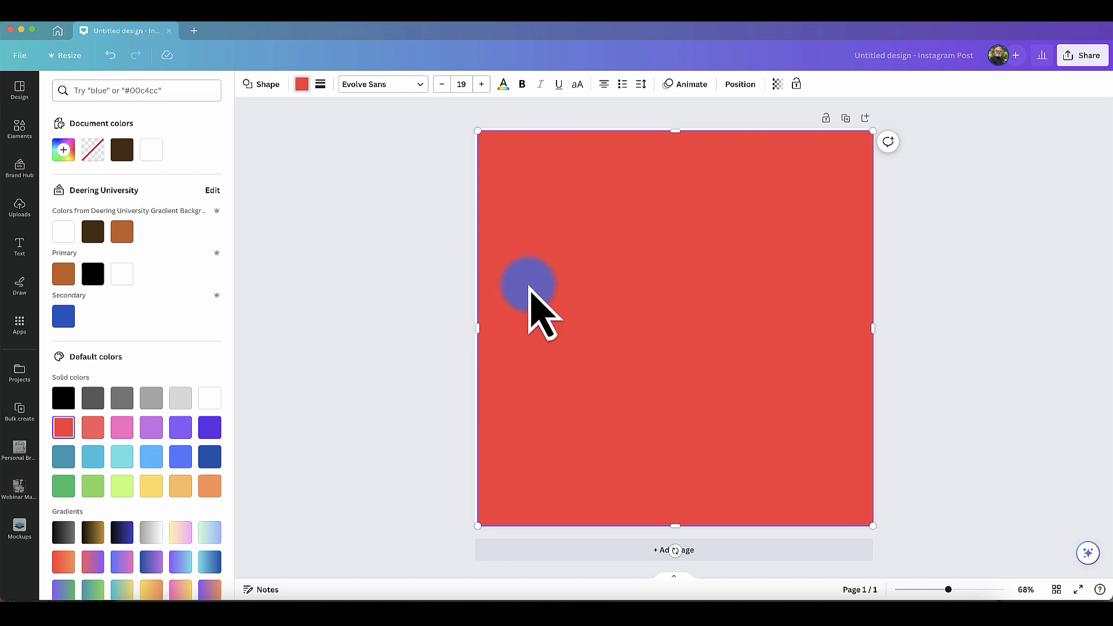
left_click(310, 90)
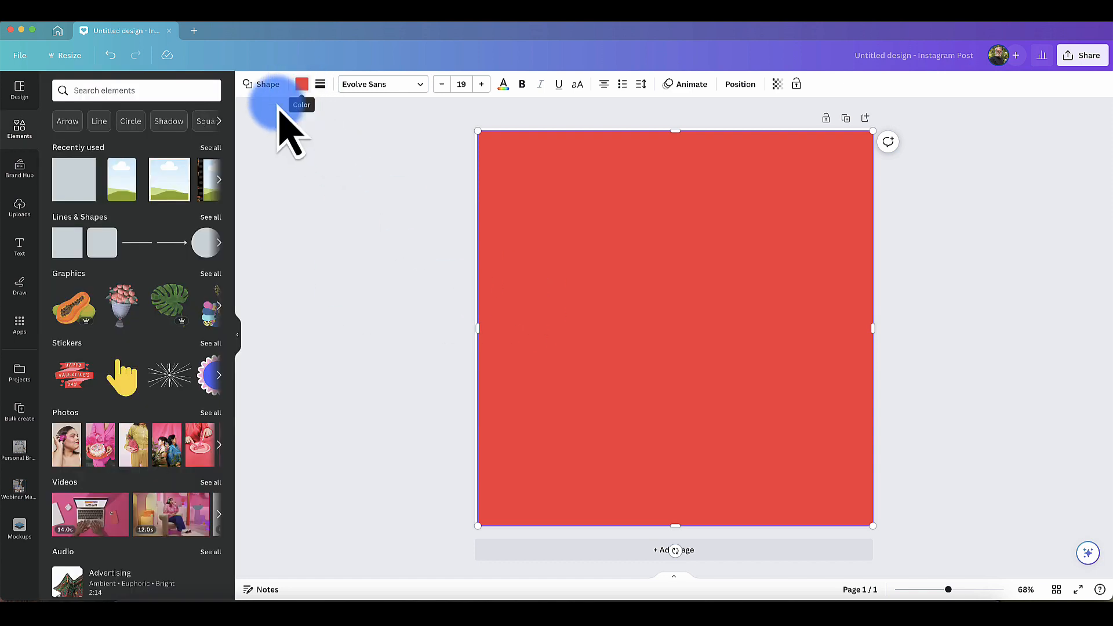
left_click(302, 86)
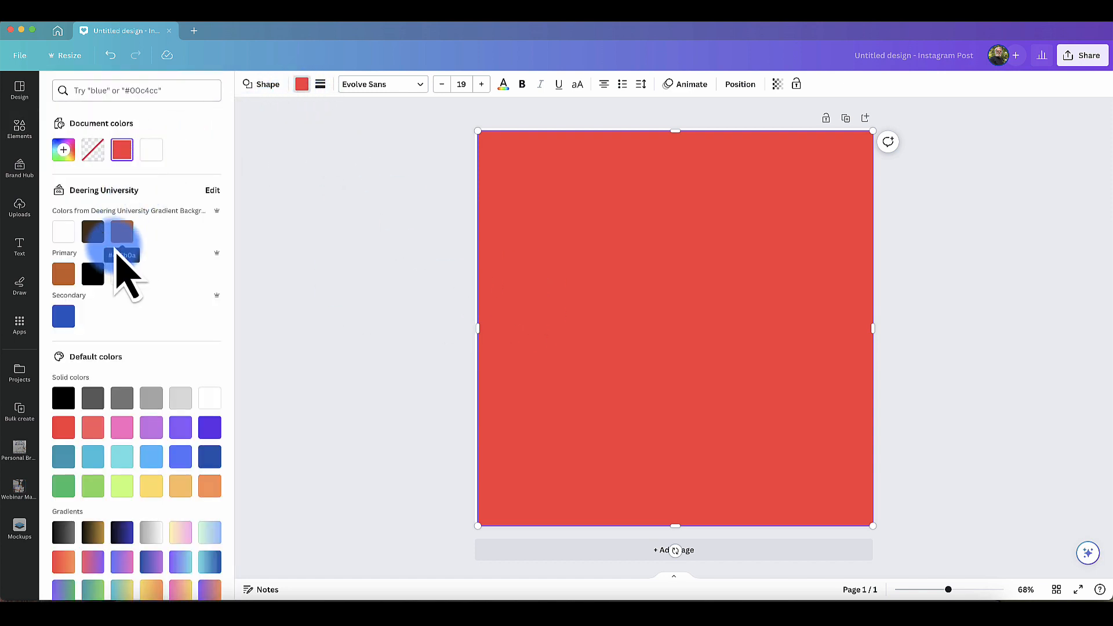
left_click(62, 149)
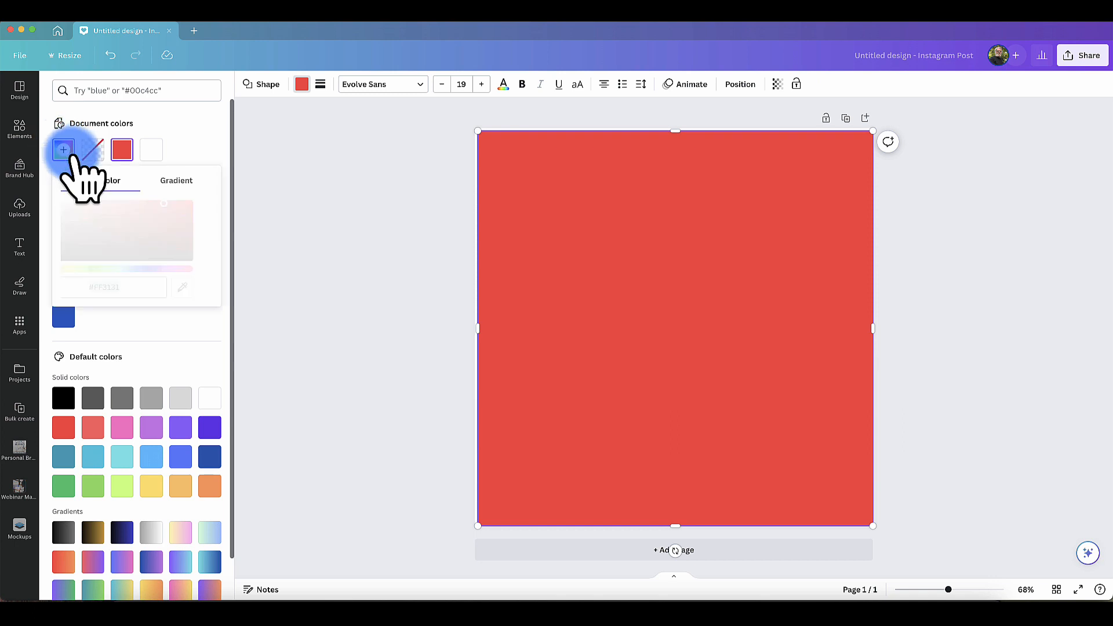
left_click(177, 181)
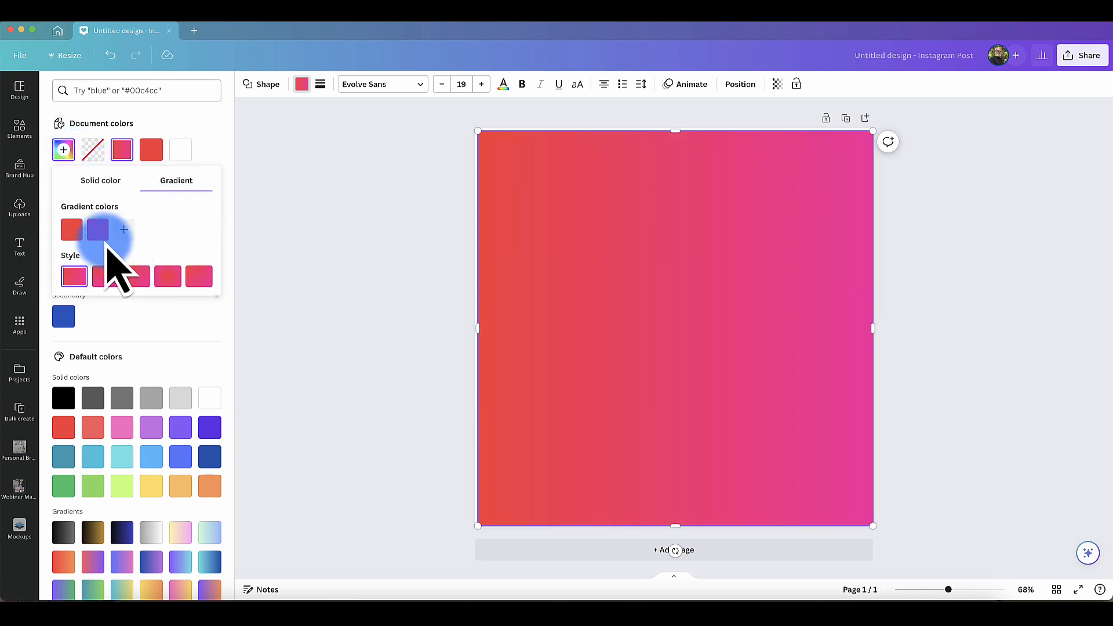
Step: Apply the preset black-to-gold gradient to the square and open that gradient's settings
left_click(93, 533)
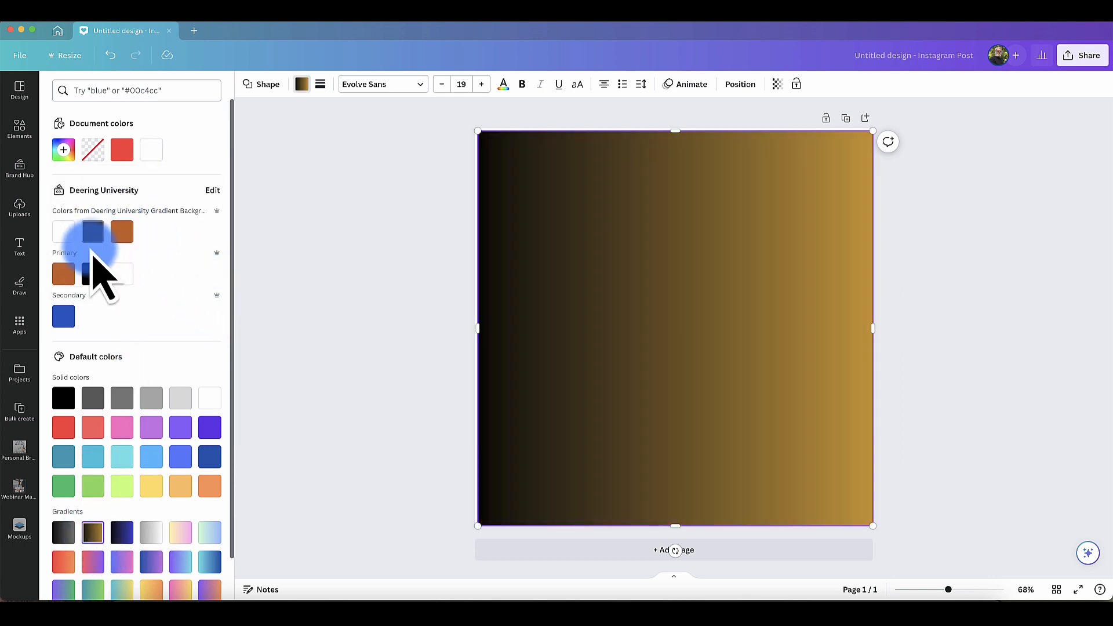
left_click(301, 85)
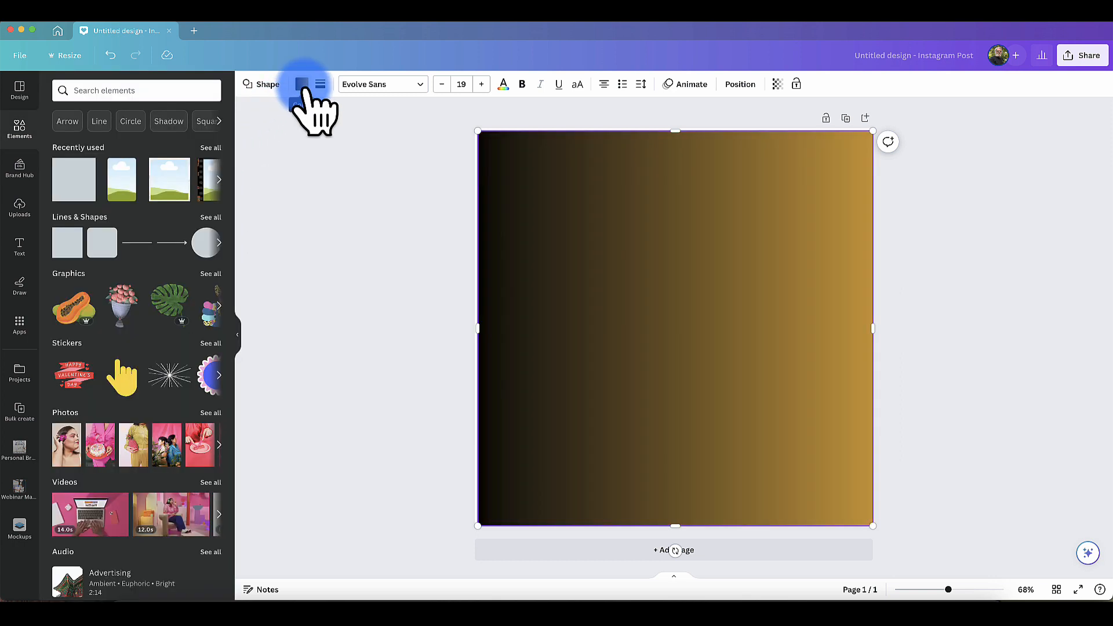
left_click(301, 85)
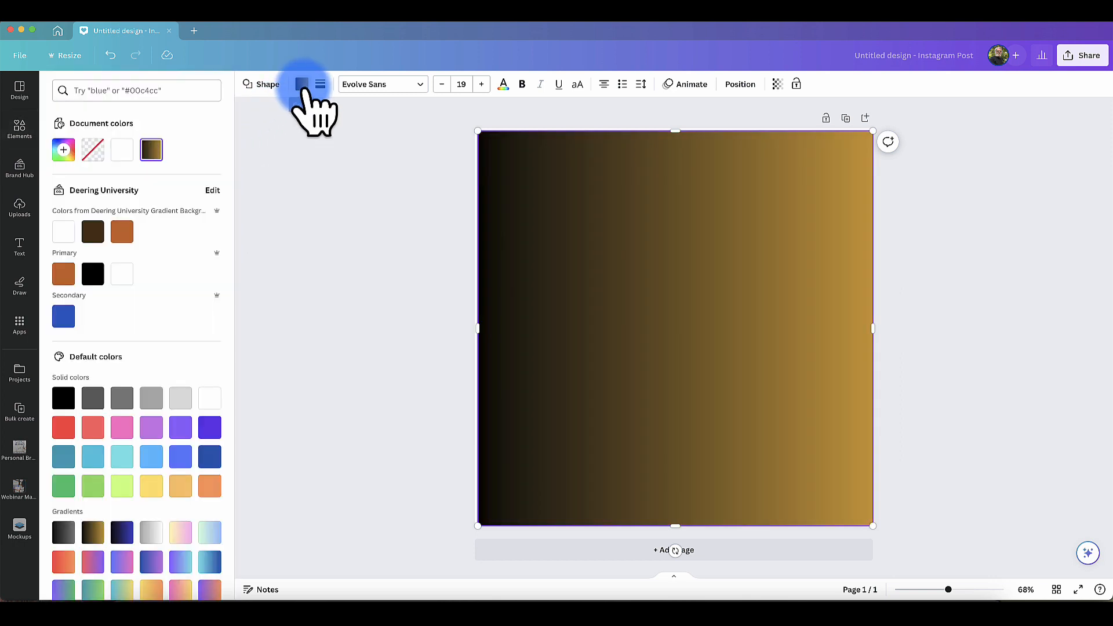
left_click(152, 151)
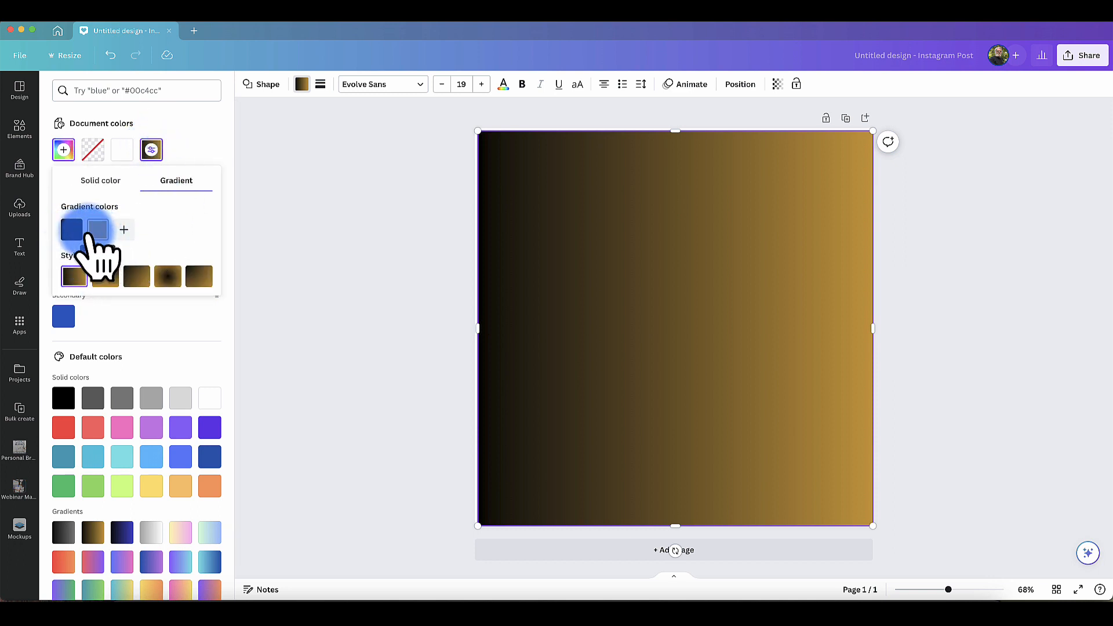
Step: Replace black in the gradient with the dark brown-gray #392D2C, sampled with the eyedropper
left_click(72, 229)
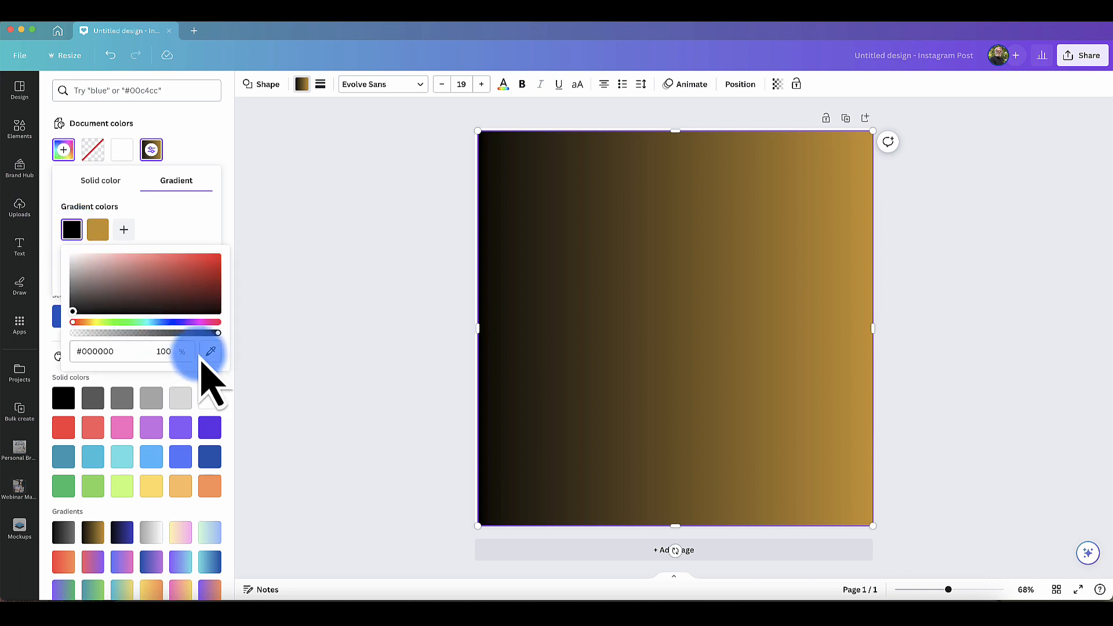
left_click(218, 366)
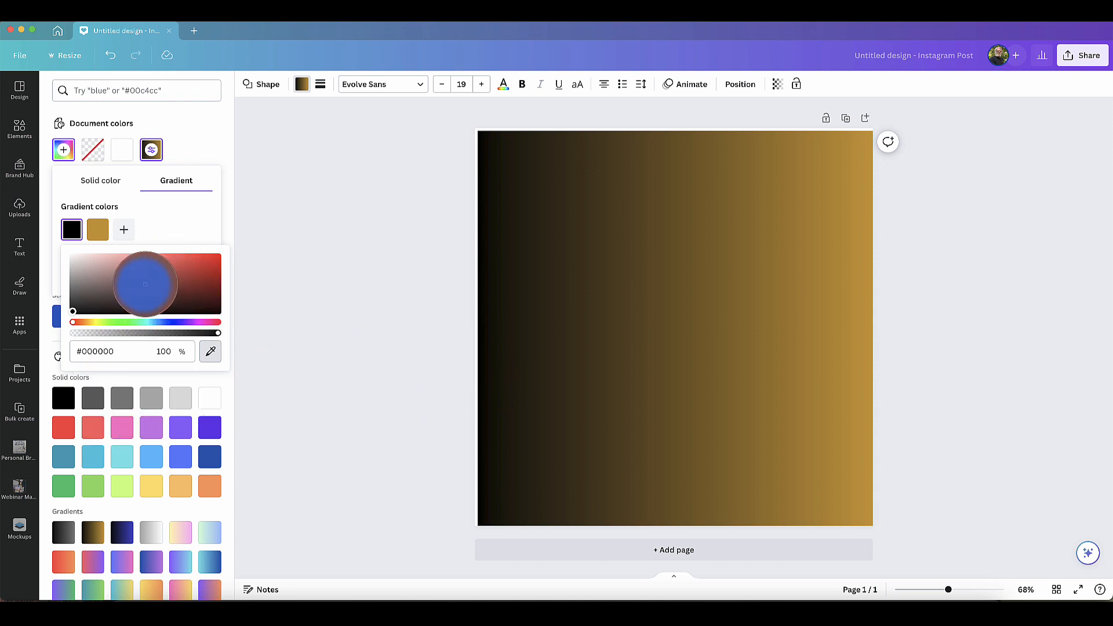
left_click(108, 300)
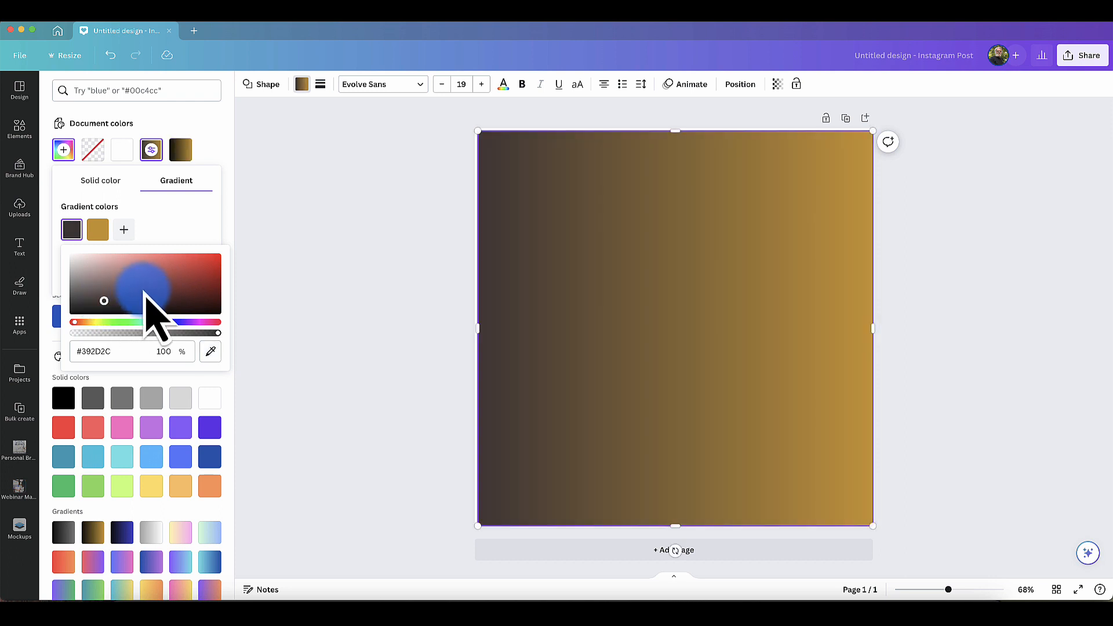
left_click(184, 234)
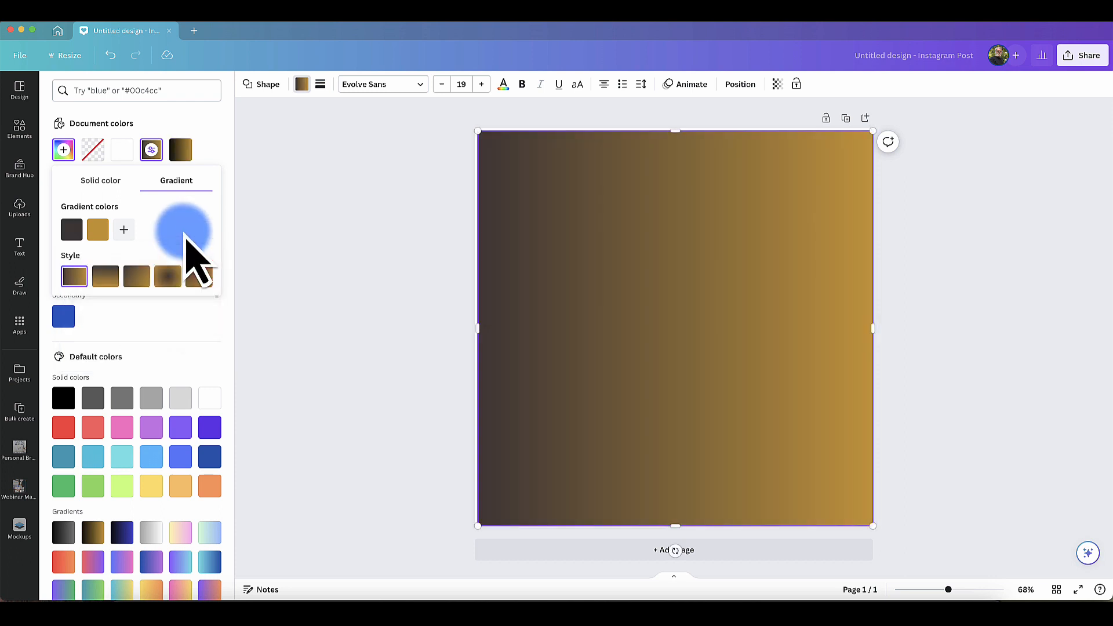
Step: Switch the gradient to the circular style and extend the square's upper-left corner to cover the page corner
left_click(168, 276)
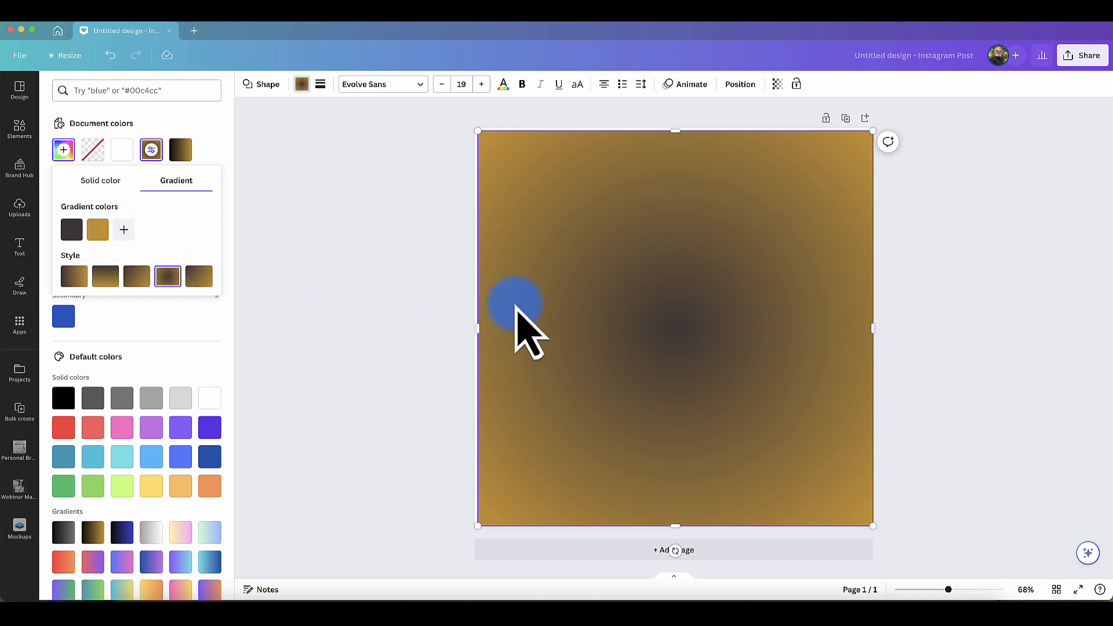
left_click(441, 287)
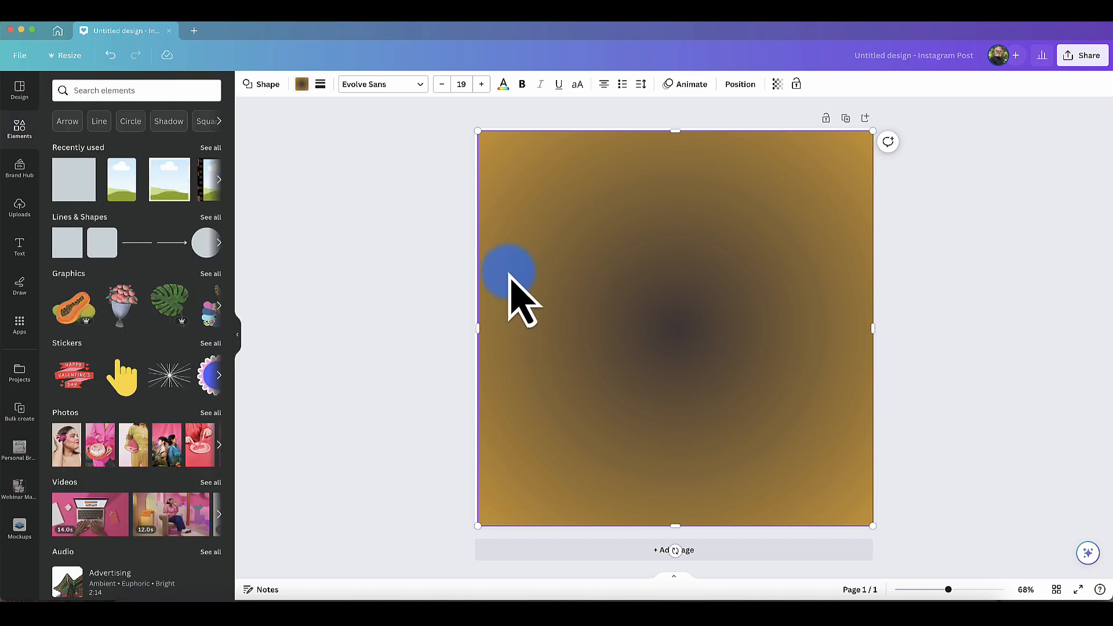
left_click_drag(473, 129, 471, 125)
left_click(937, 509)
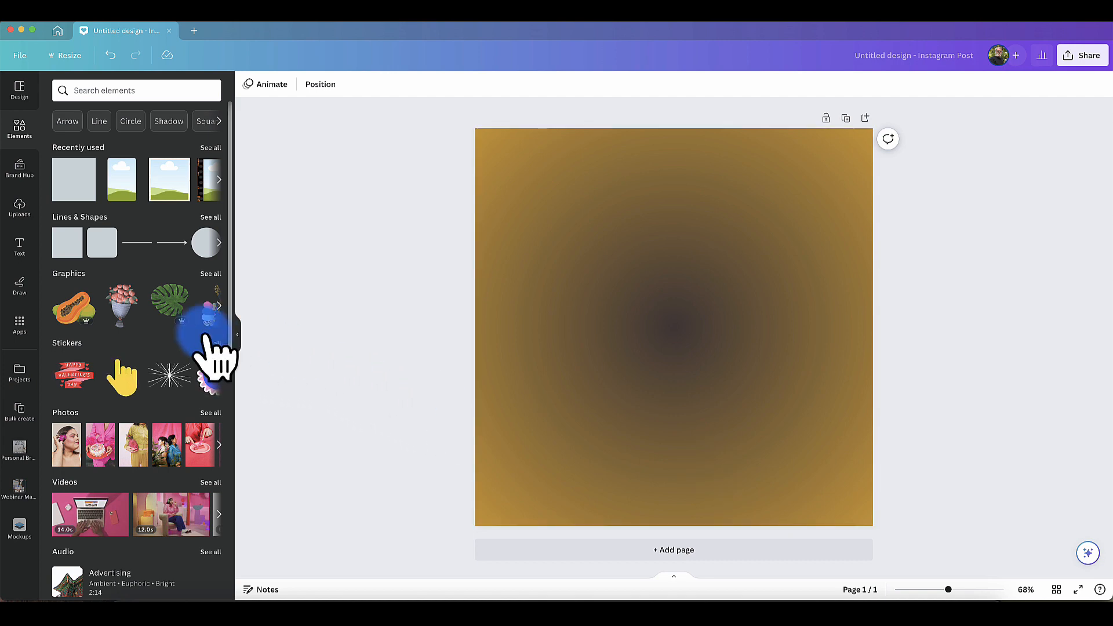
Step: Add the green monstera leaf graphic, enlarge it slightly and place it partly off the page's upper-left corner
left_click(174, 307)
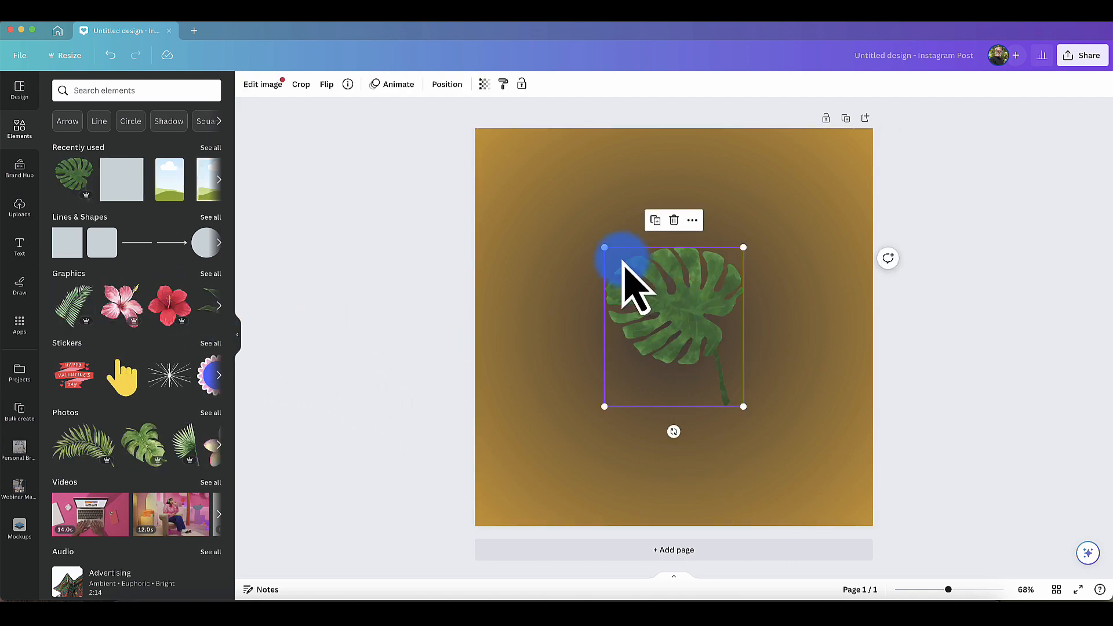
left_click_drag(604, 248, 583, 223)
left_click_drag(640, 285, 497, 169)
left_click(406, 261)
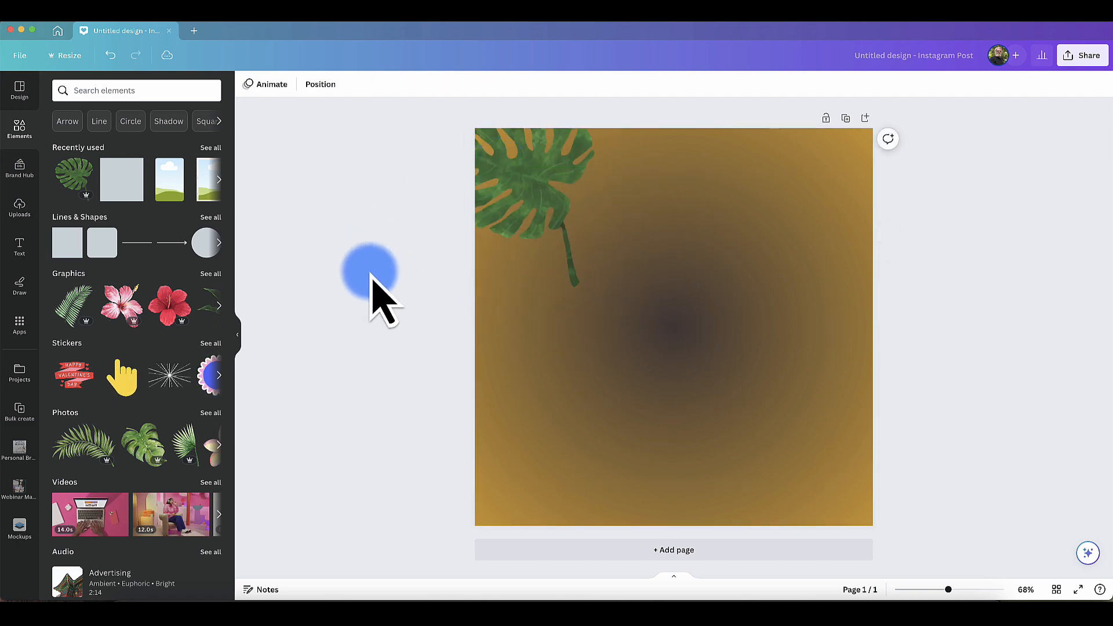
Step: Place a duplicate of the monstera leaf partly off the page's lower-right corner
left_click(548, 230)
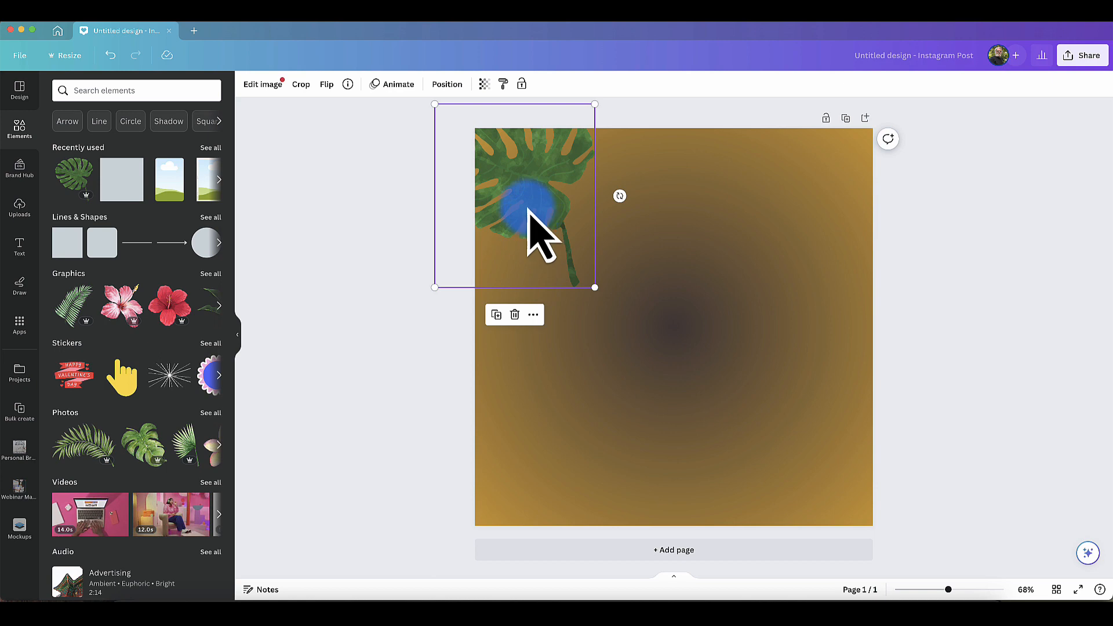
left_click_drag(528, 200, 847, 516)
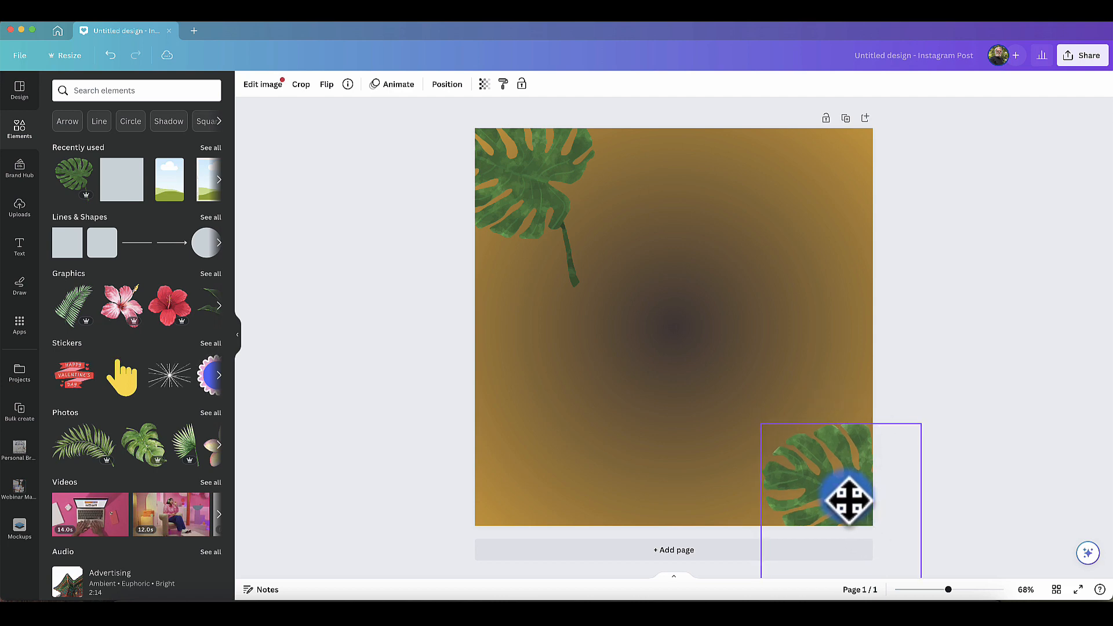
left_click(944, 400)
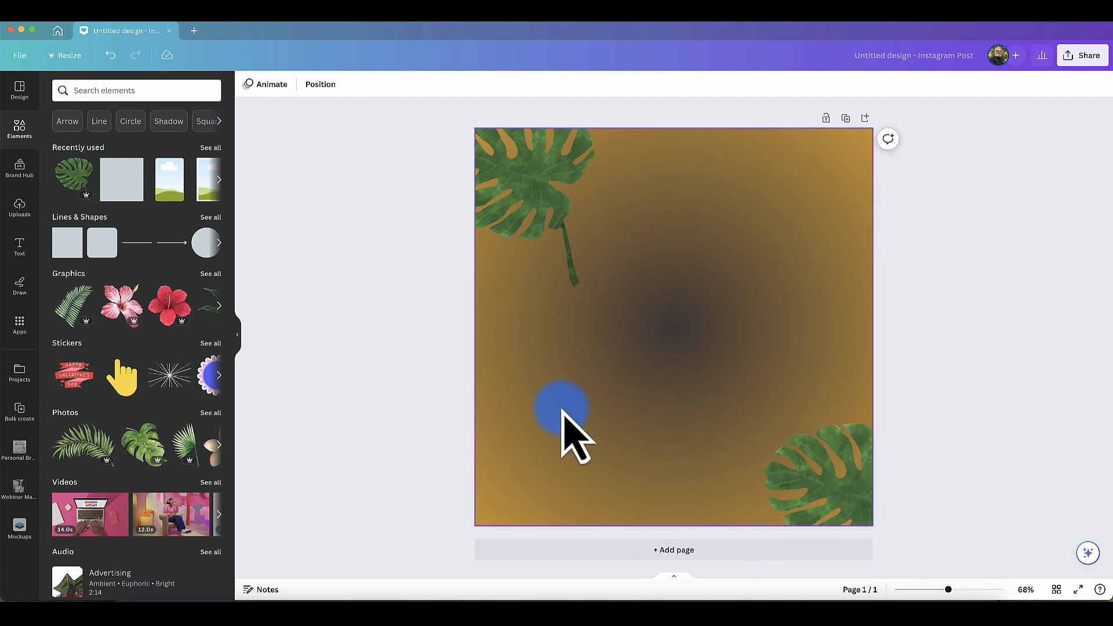
Step: Set the first color of the square's gradient to the green #2E5D28, sampled from the upper-left leaf
left_click(668, 325)
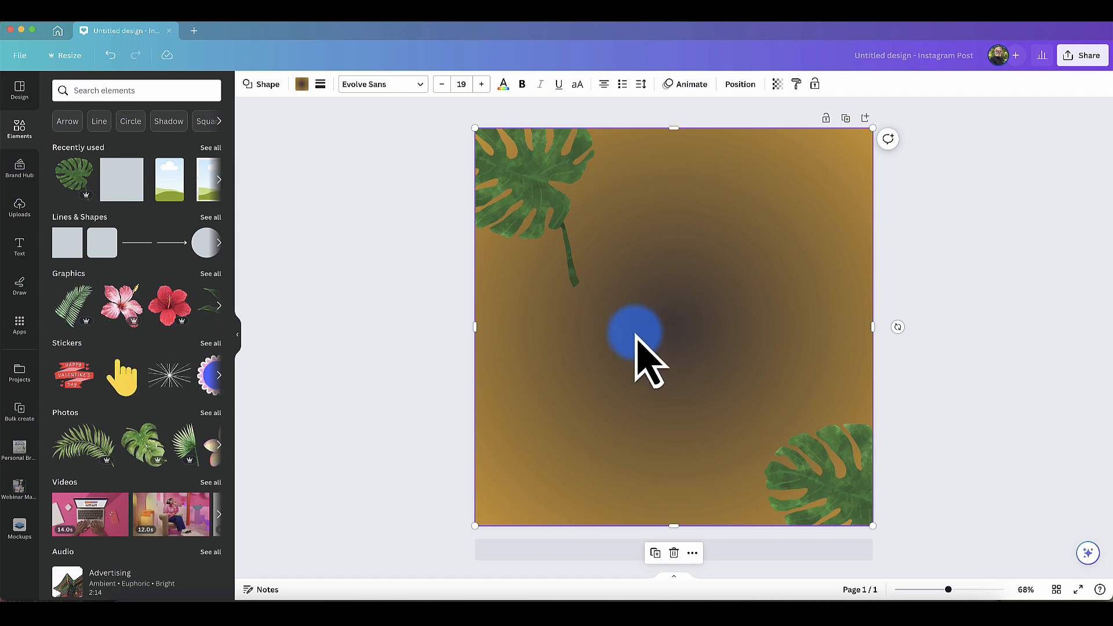
left_click(301, 84)
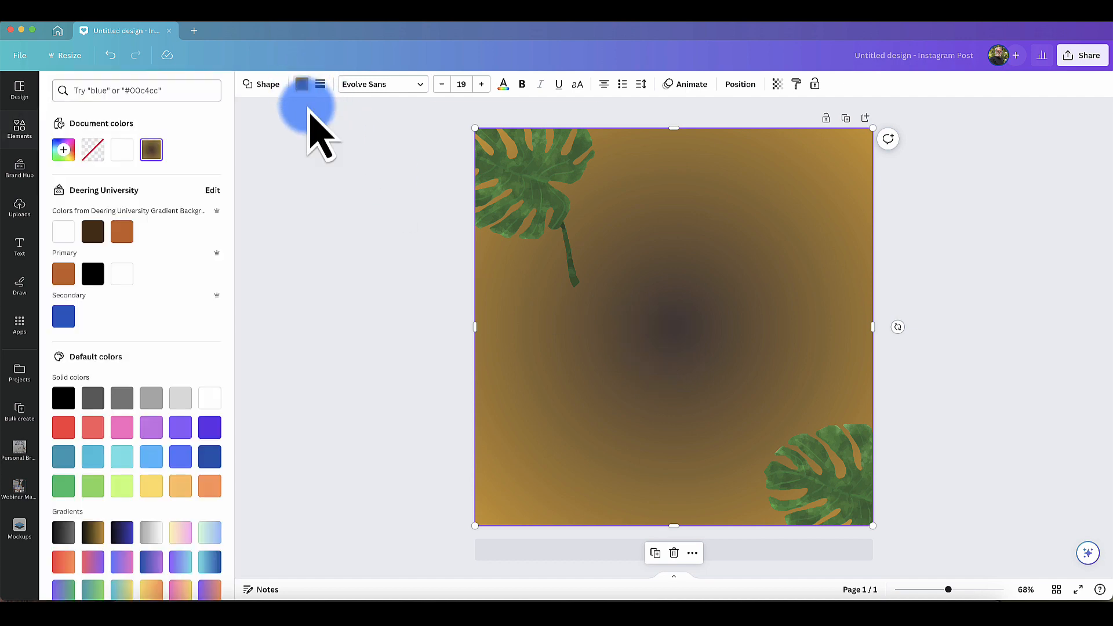
left_click(152, 149)
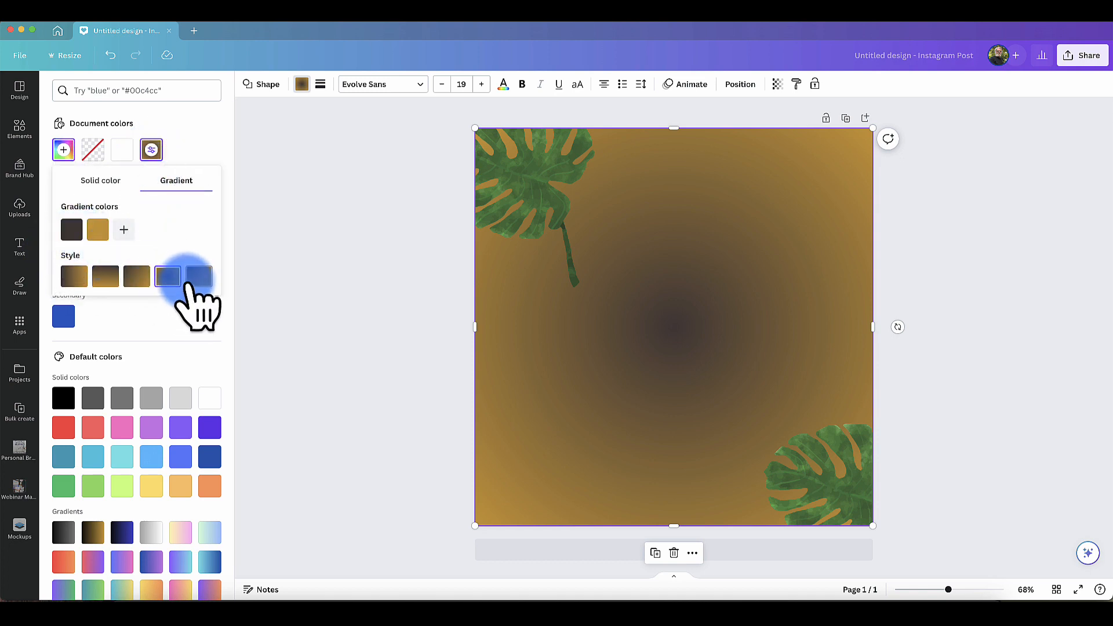
left_click(73, 230)
left_click(211, 351)
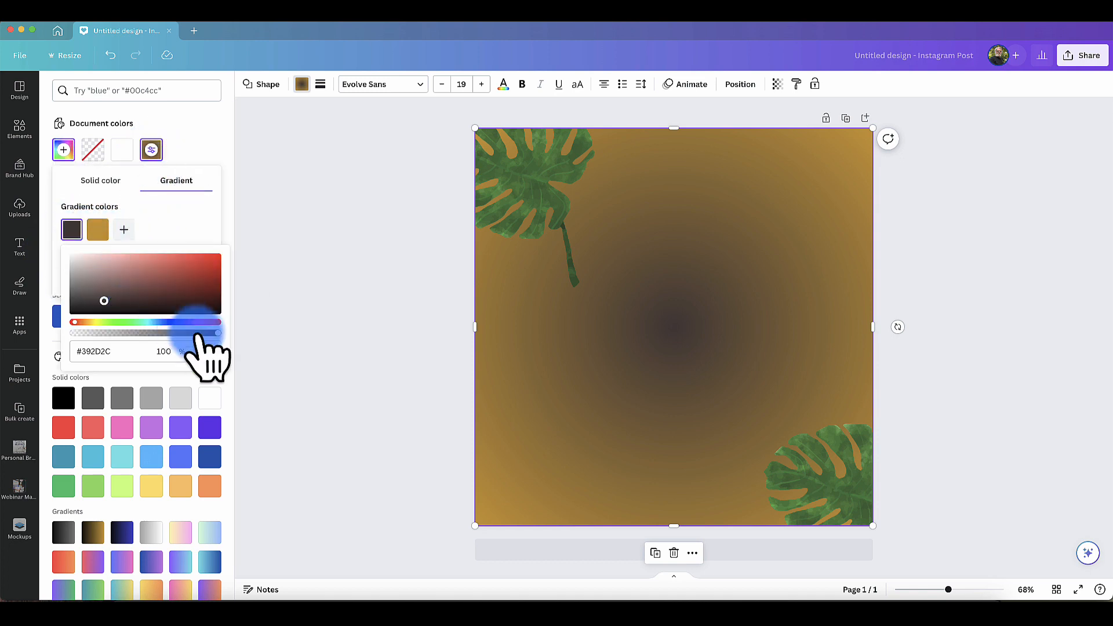
left_click(521, 177)
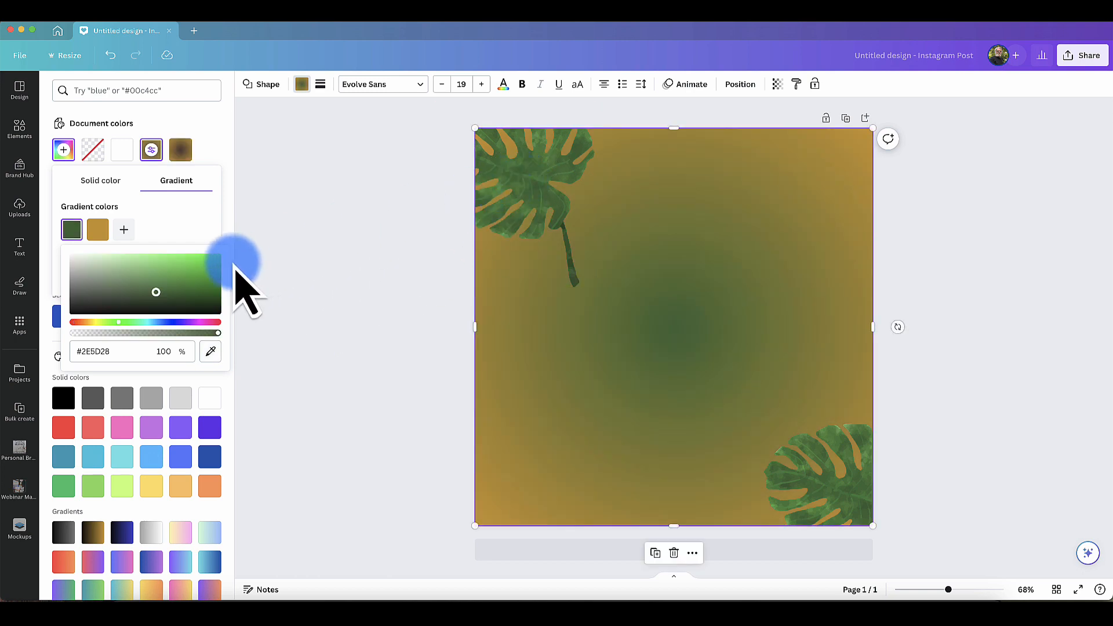
Step: Replace gold in the gradient with the green #37712D, sampled from the upper-left leaf
left_click(97, 230)
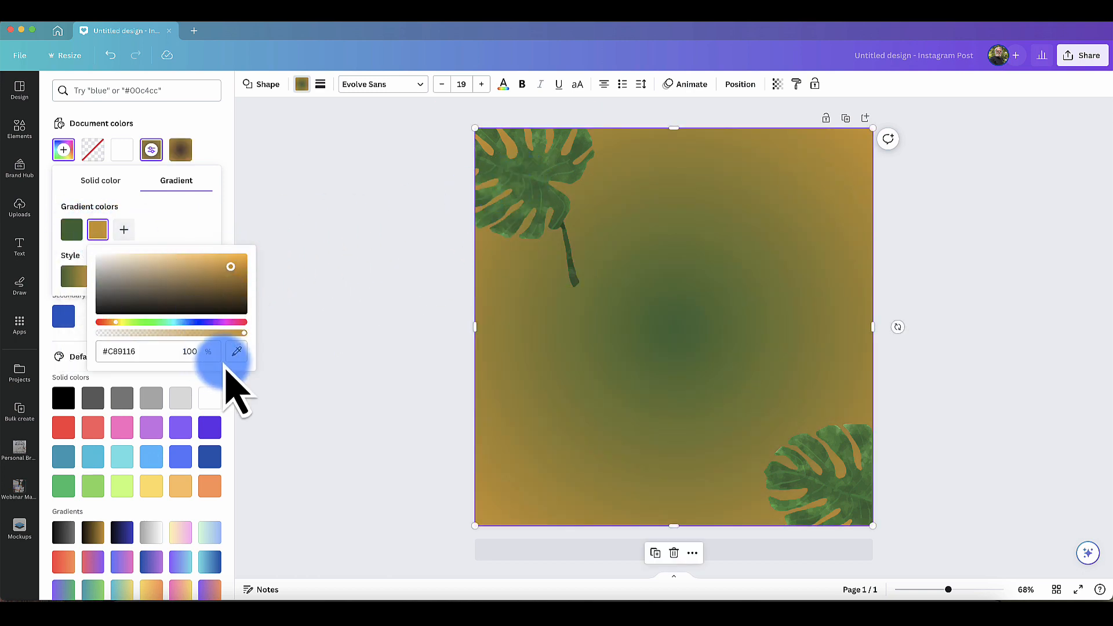
left_click(236, 352)
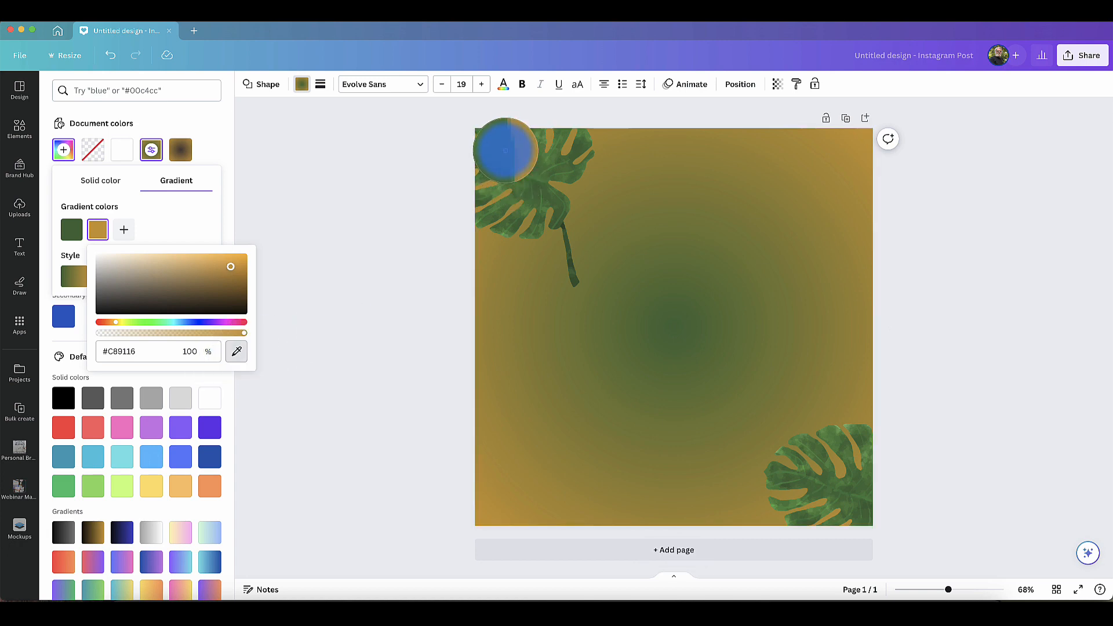
left_click(505, 150)
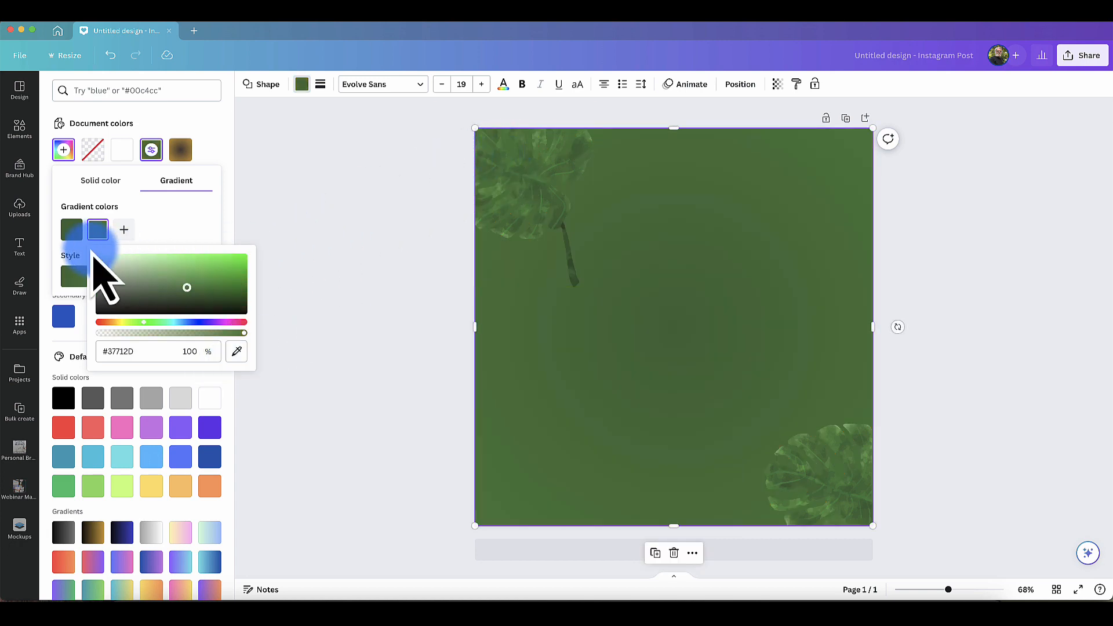
Step: Darken the first gradient color to the deep green #083202
left_click(72, 231)
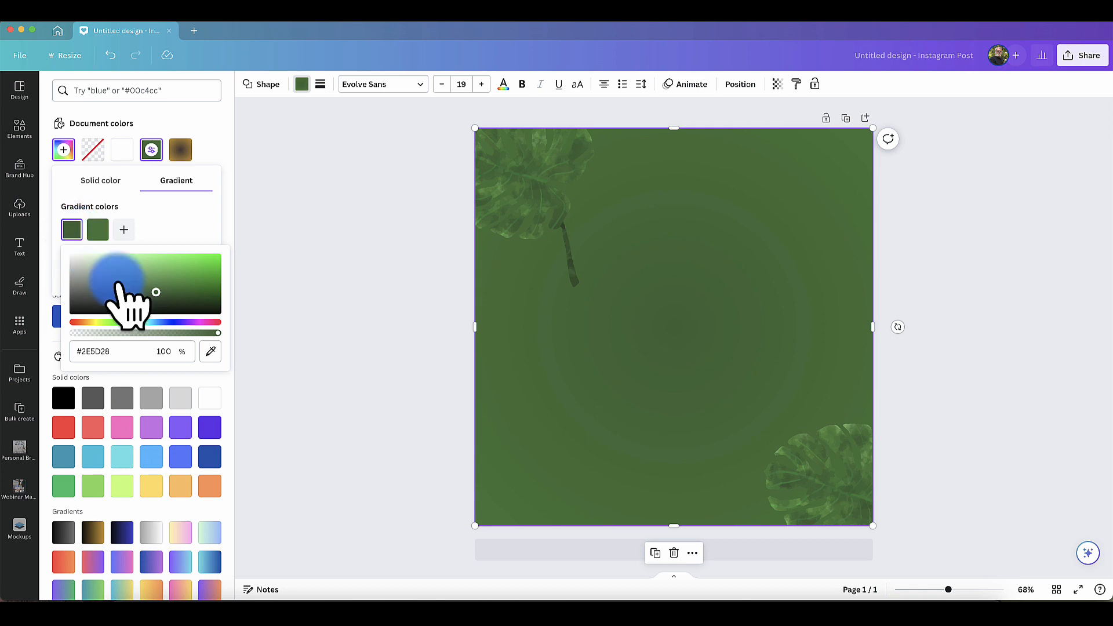
left_click(158, 289)
left_click_drag(158, 289, 191, 296)
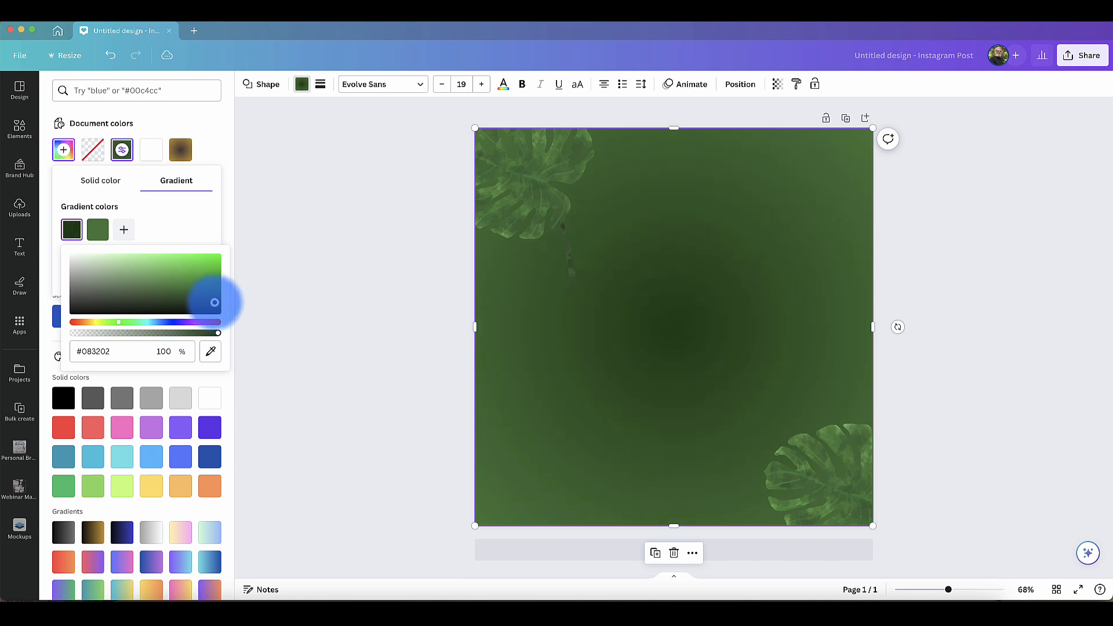
left_click(197, 231)
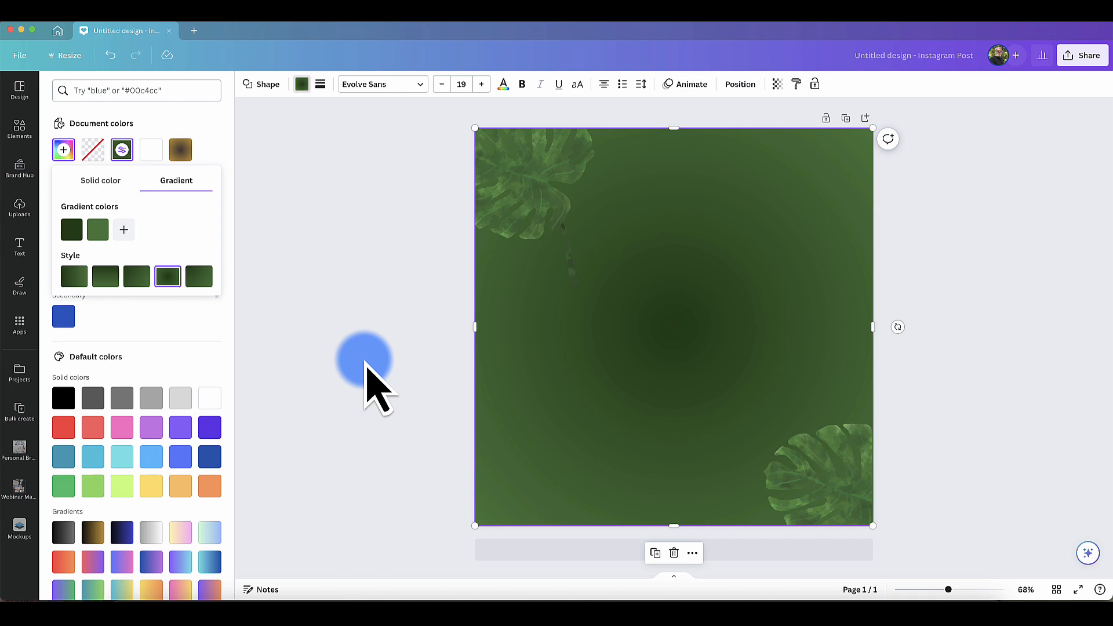
left_click(519, 194)
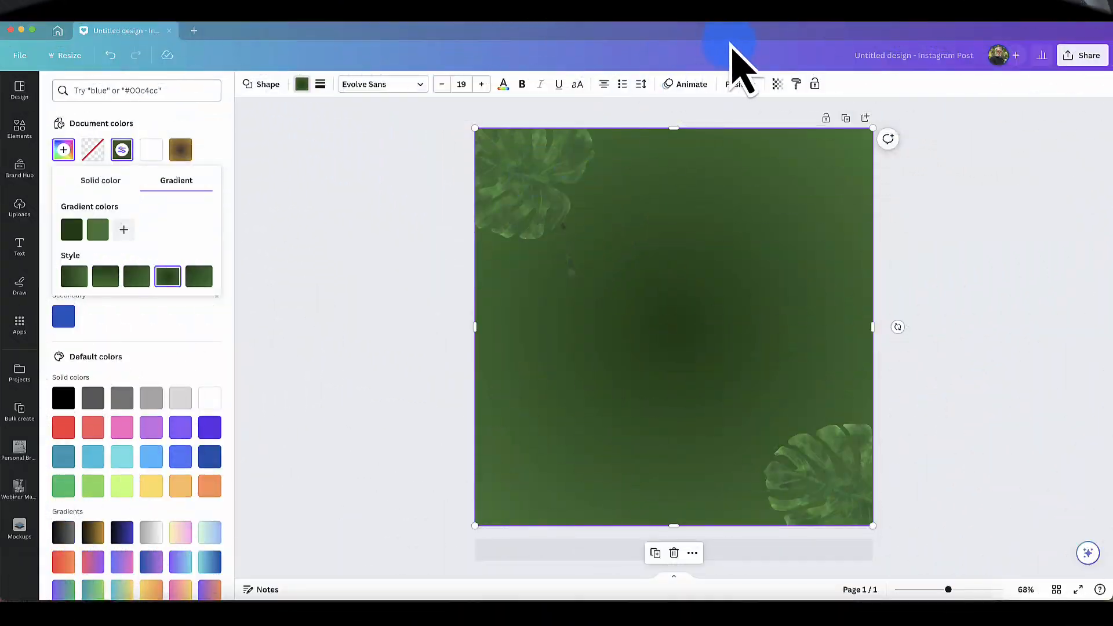
left_click(712, 22)
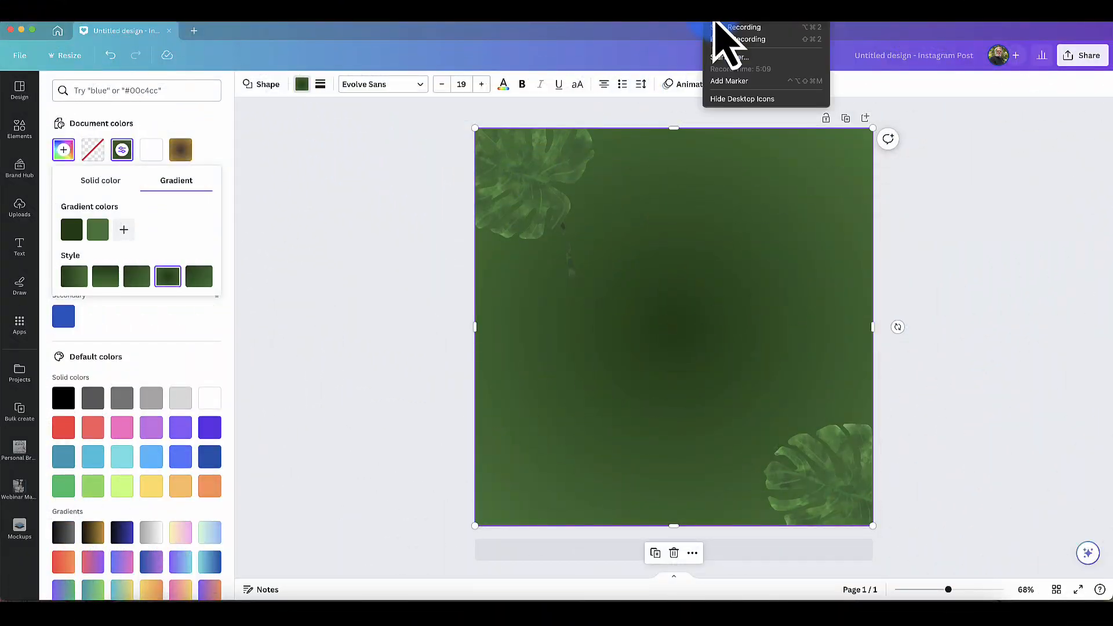
left_click(721, 41)
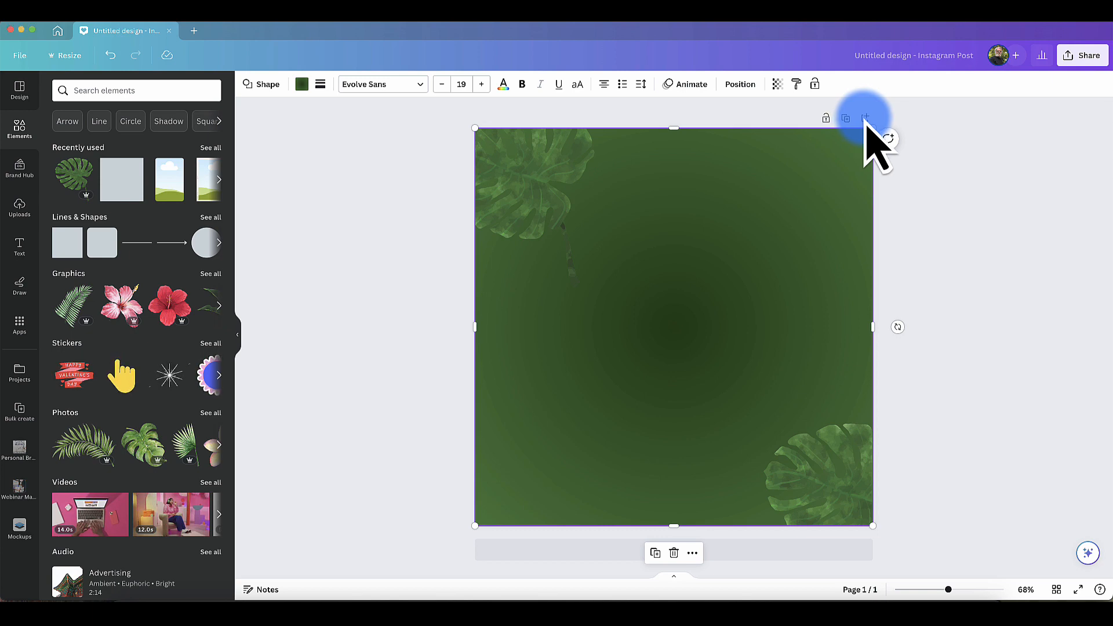
Step: Add a second page to the design and insert a heart shape on it
left_click(865, 119)
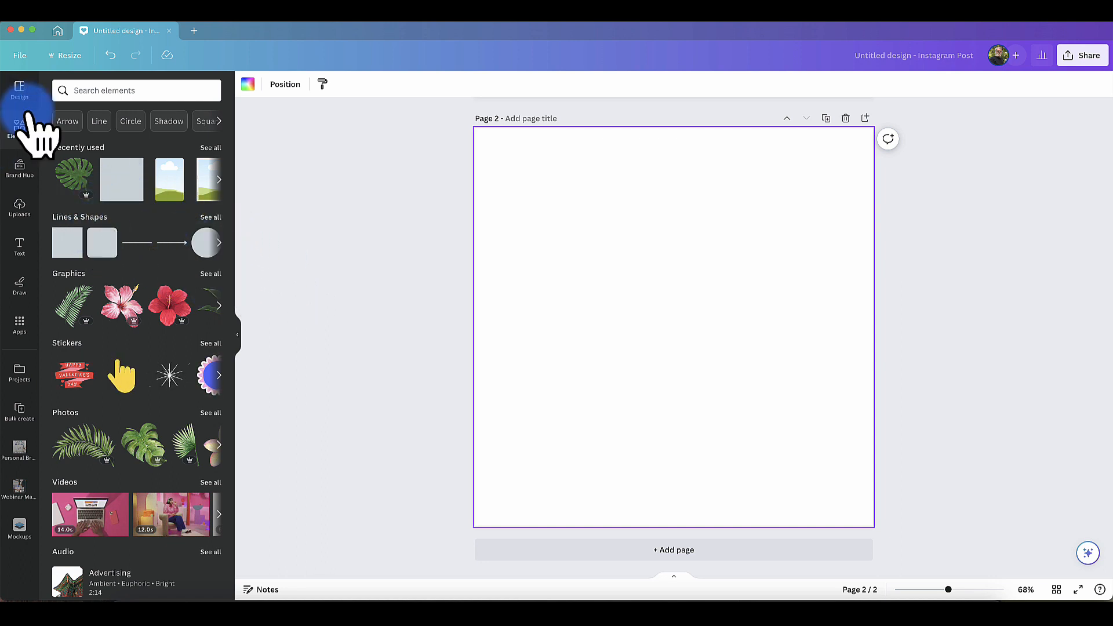
left_click(210, 218)
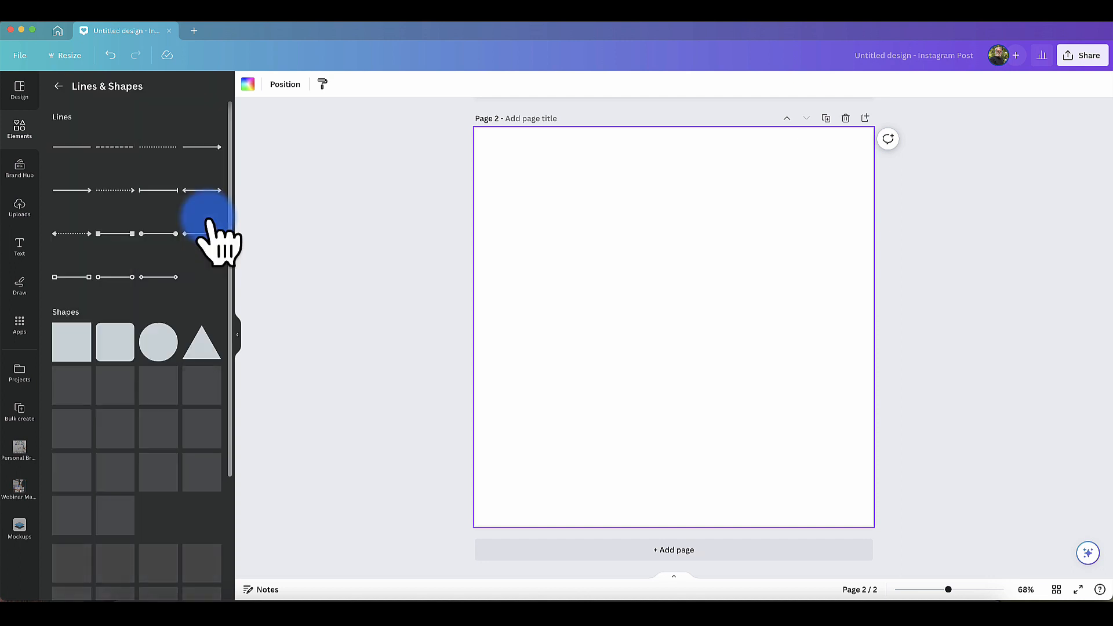
scroll(142, 293, "down", 1)
scroll(145, 304, "down", 4)
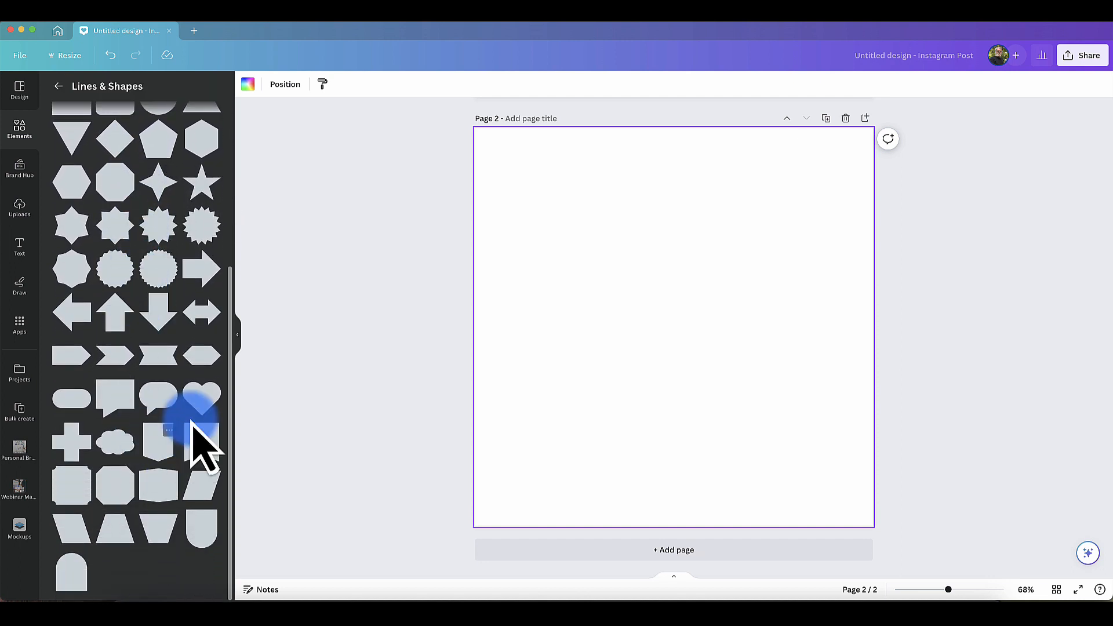
left_click(198, 396)
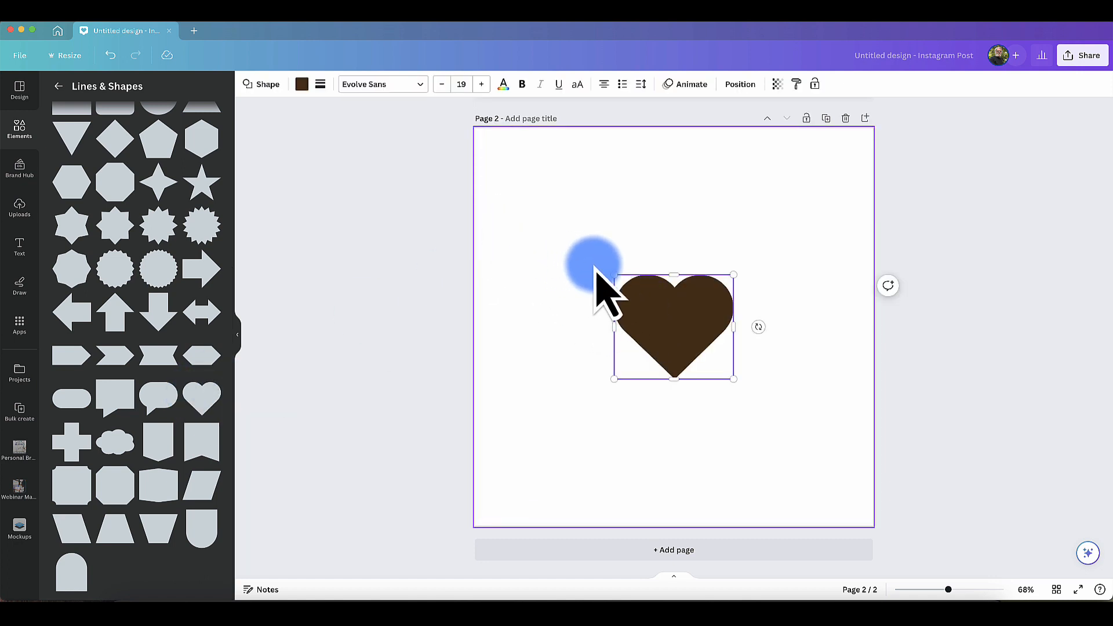
Step: Enlarge the heart to about half the page width and center it on the page
left_click_drag(614, 275, 538, 207)
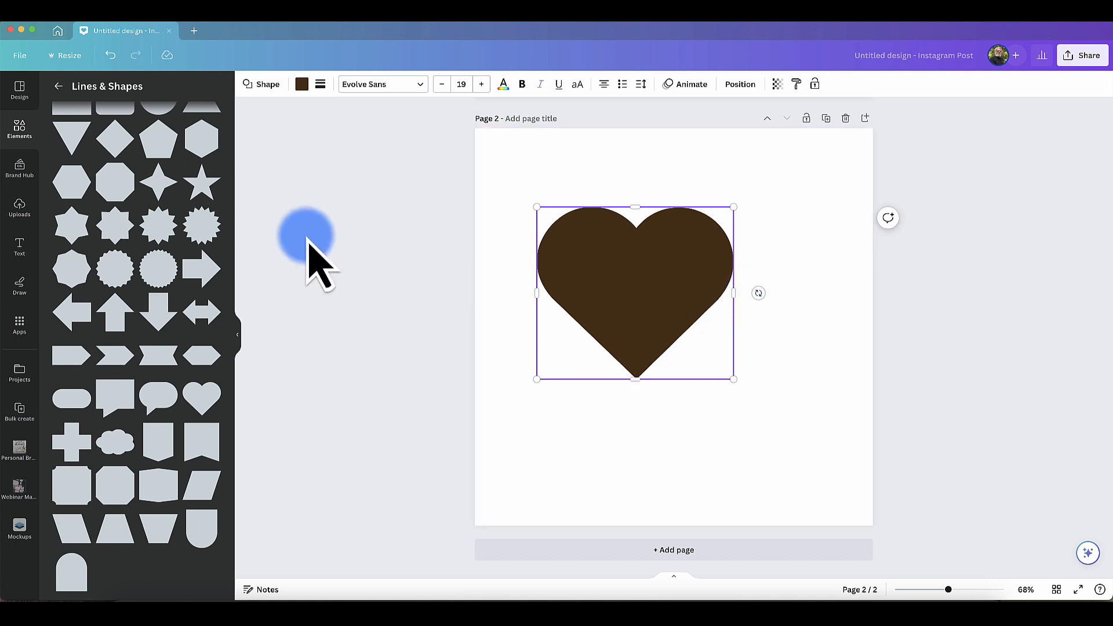
left_click(311, 255)
left_click_drag(595, 288, 621, 314)
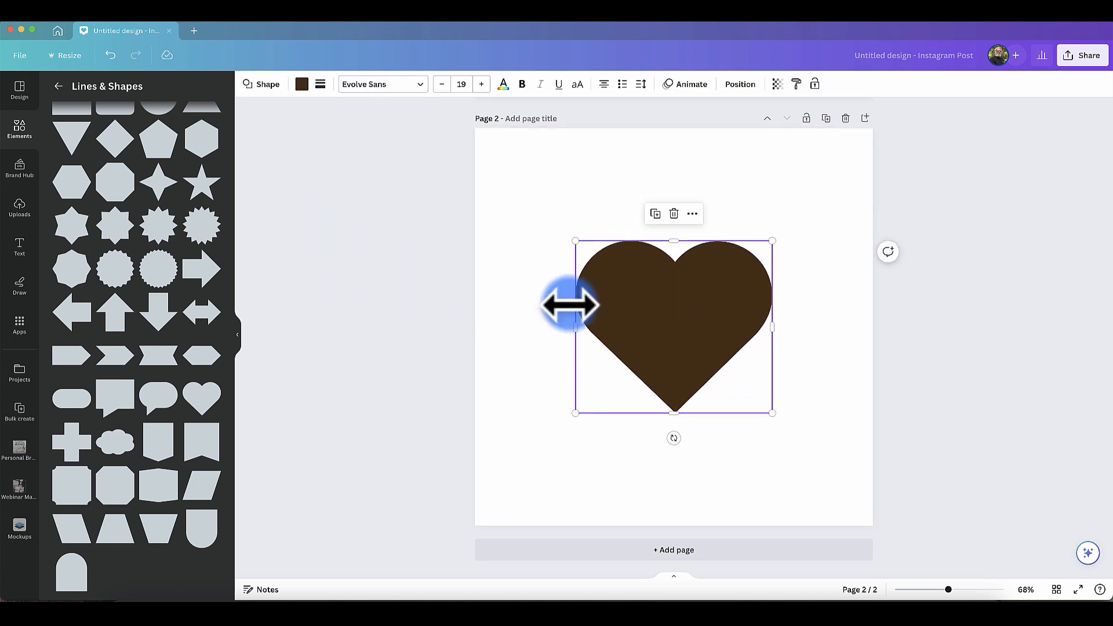
Step: Give the heart a gradient fill and set its first color to the bright red #F60000
left_click(301, 85)
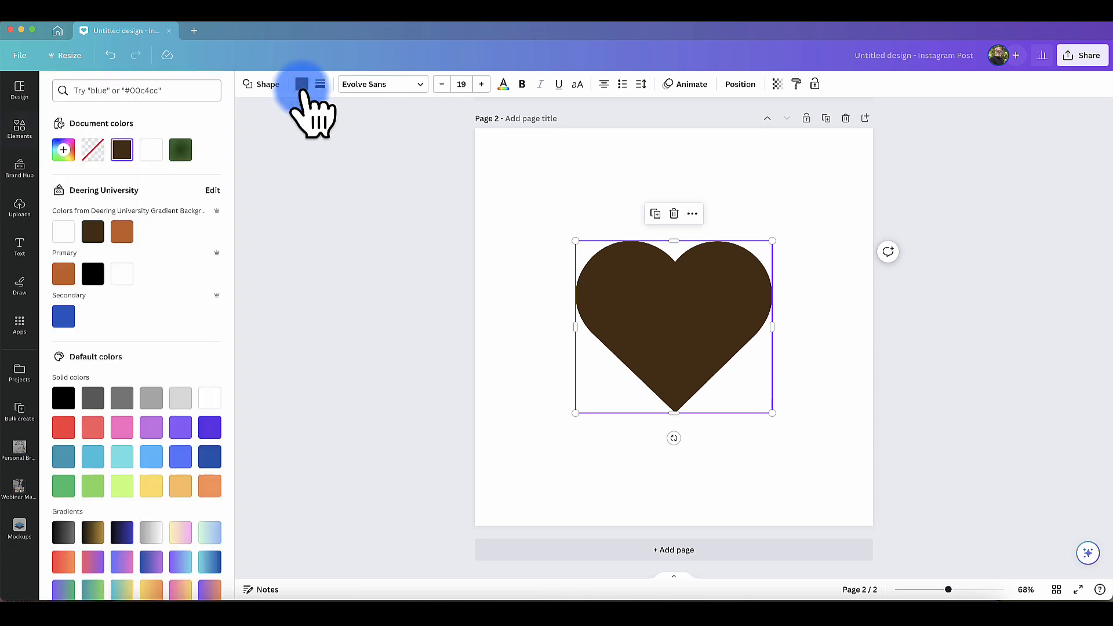
left_click(63, 152)
left_click(175, 181)
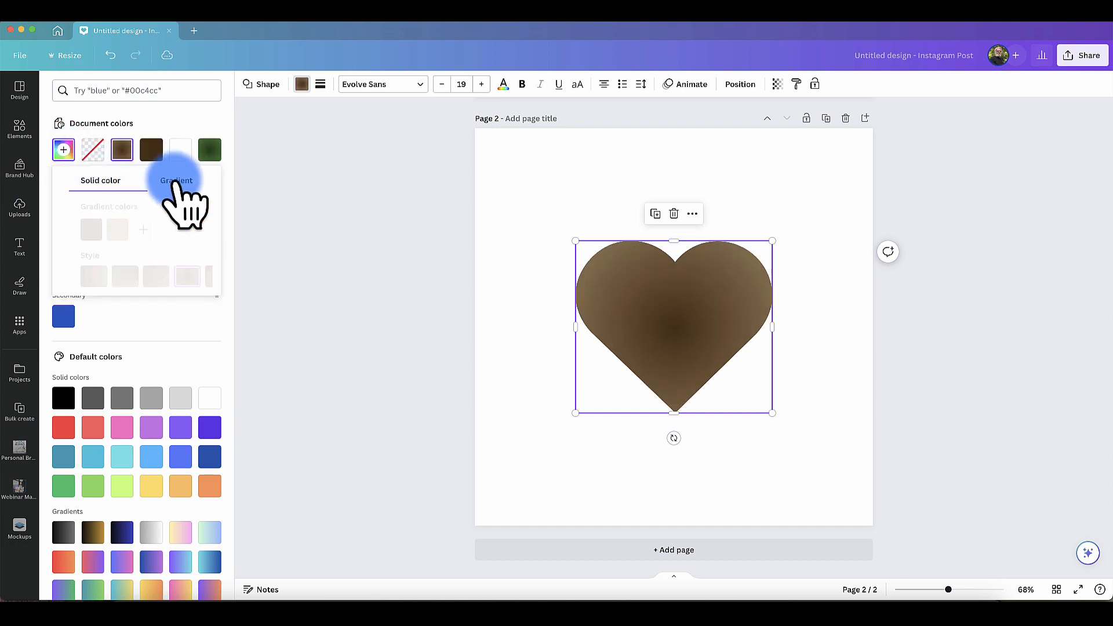
left_click(71, 229)
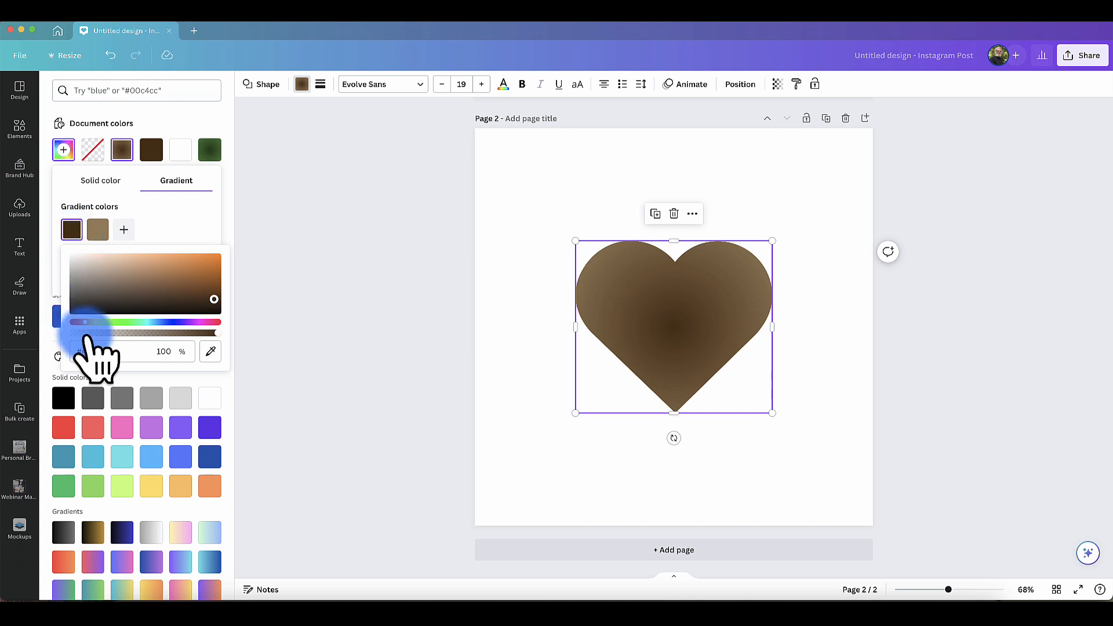
left_click_drag(84, 323, 71, 323)
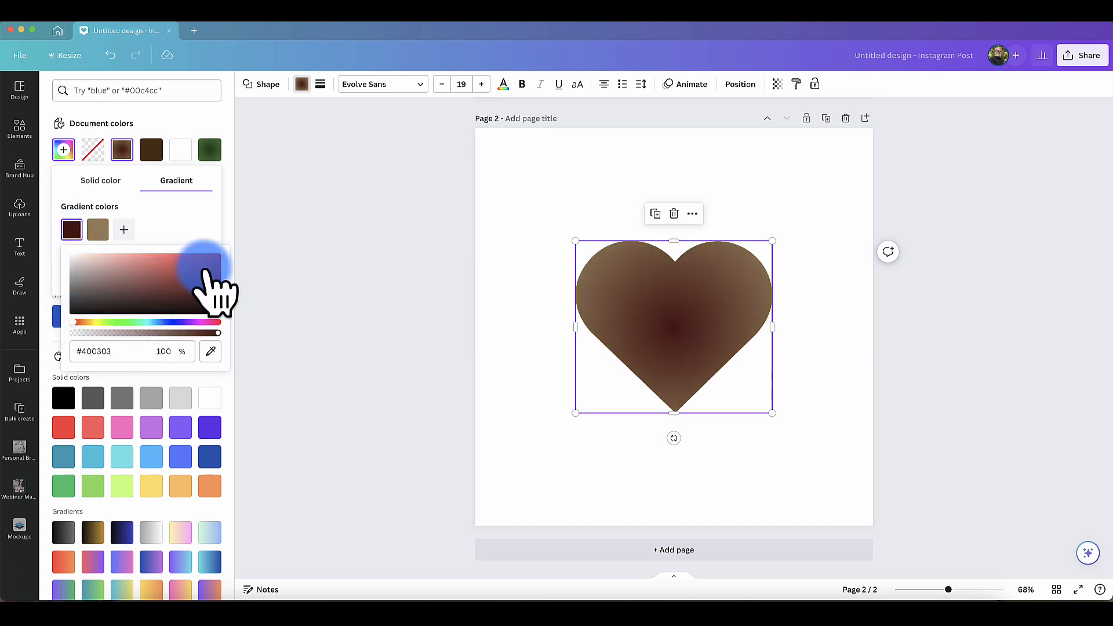
left_click(218, 259)
Step: Set the second color of the heart's gradient to the darker red #9F0000, keeping the circular style
left_click(99, 229)
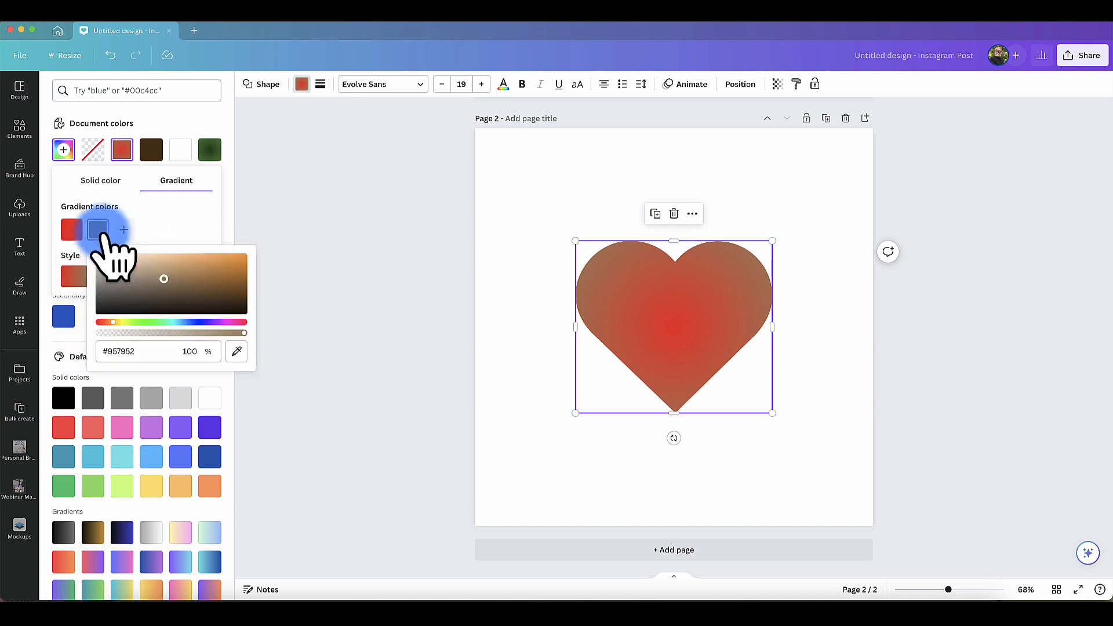
left_click(113, 322)
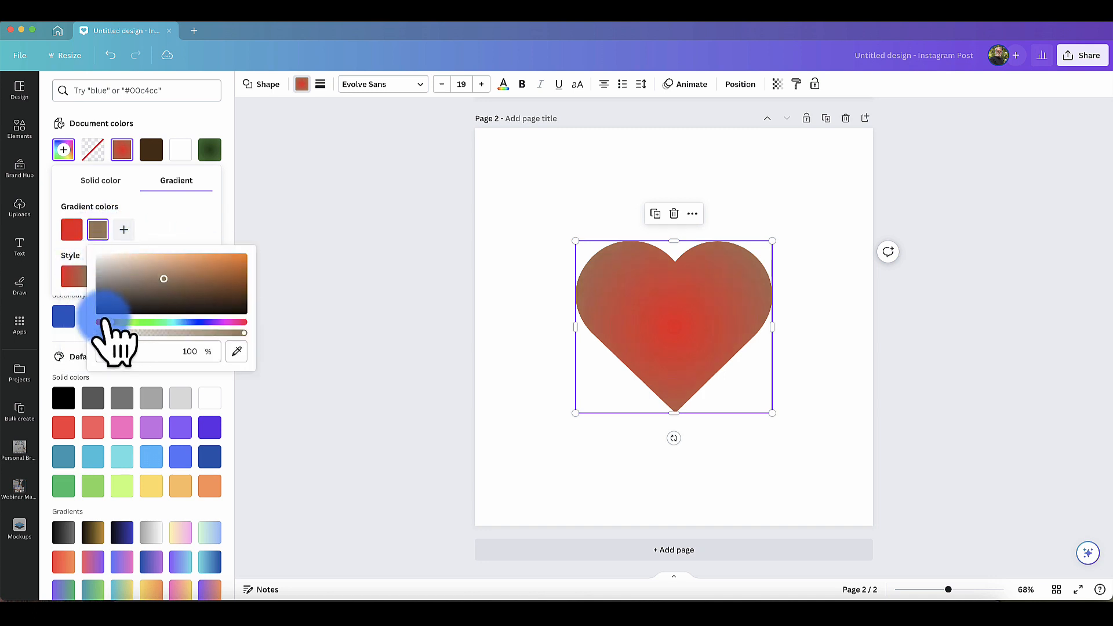
left_click(240, 268)
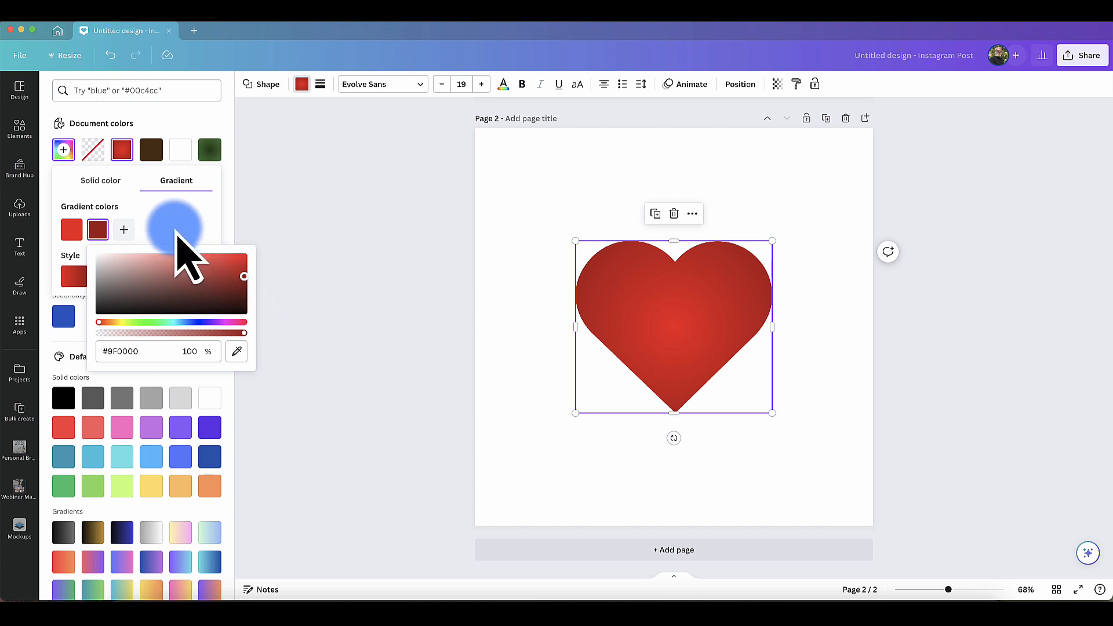
left_click(176, 231)
left_click(168, 276)
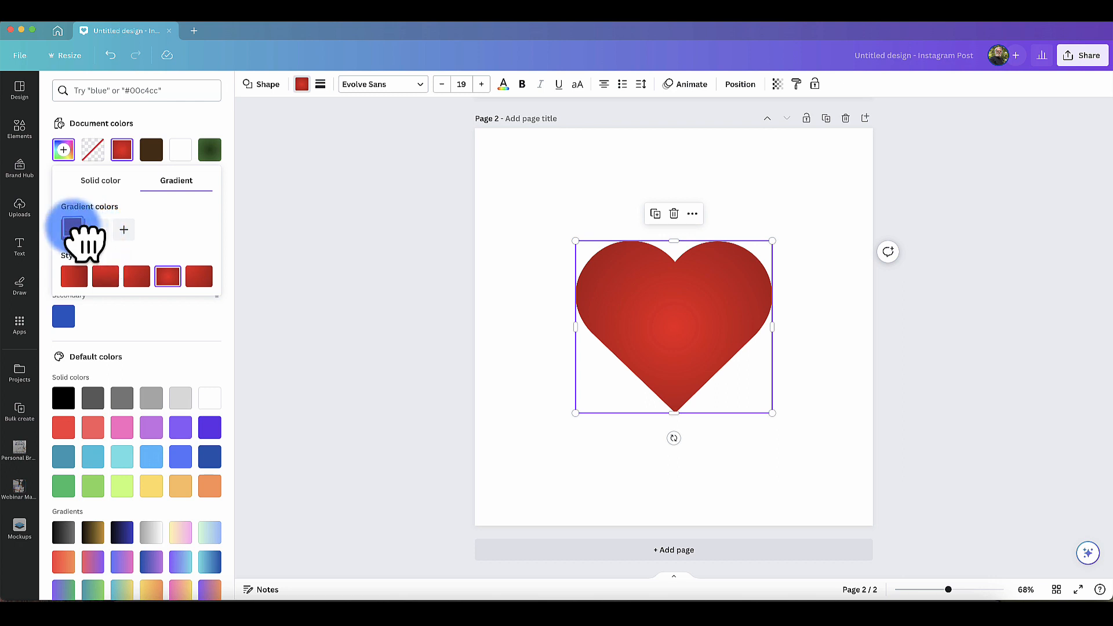
Step: Swap the order of the heart's two gradient colors and darken the first one to #6B0000
left_click_drag(72, 232, 69, 231)
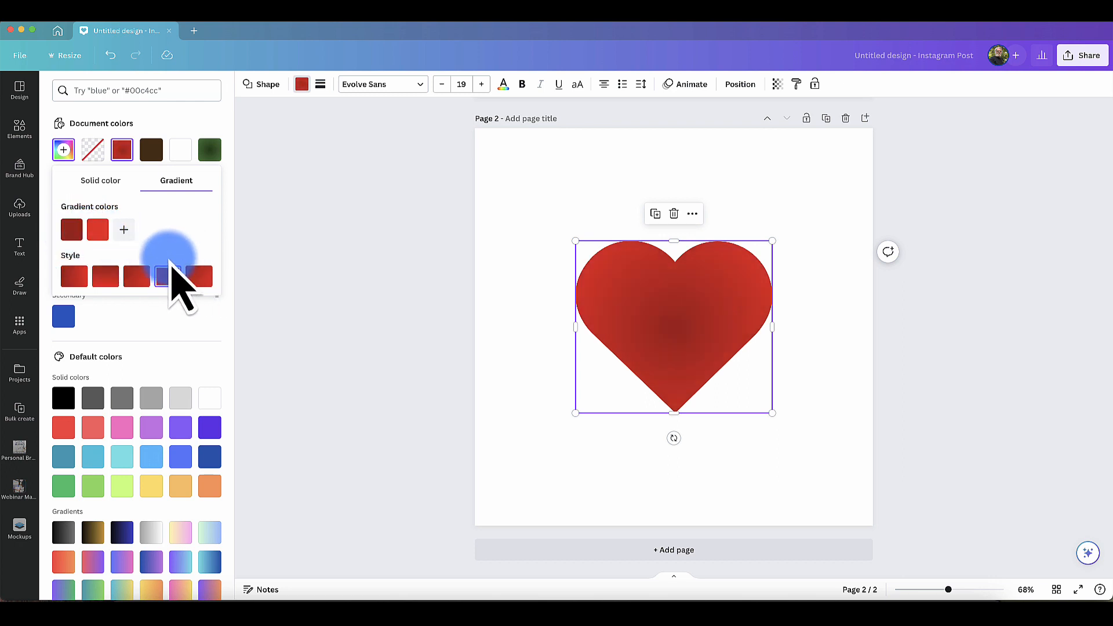
left_click(73, 230)
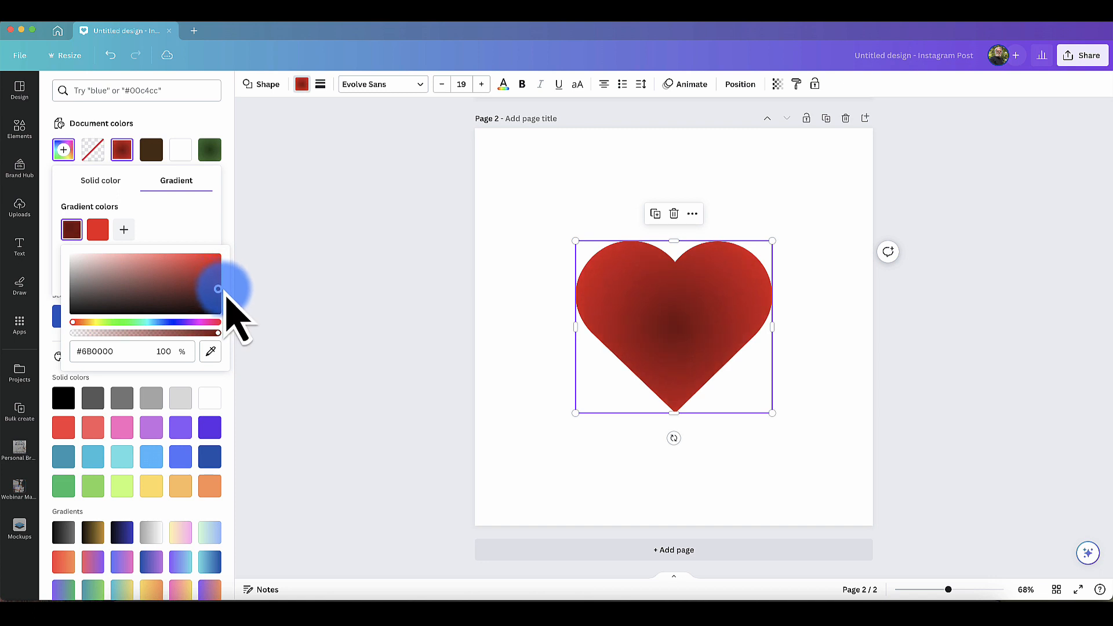
left_click(193, 231)
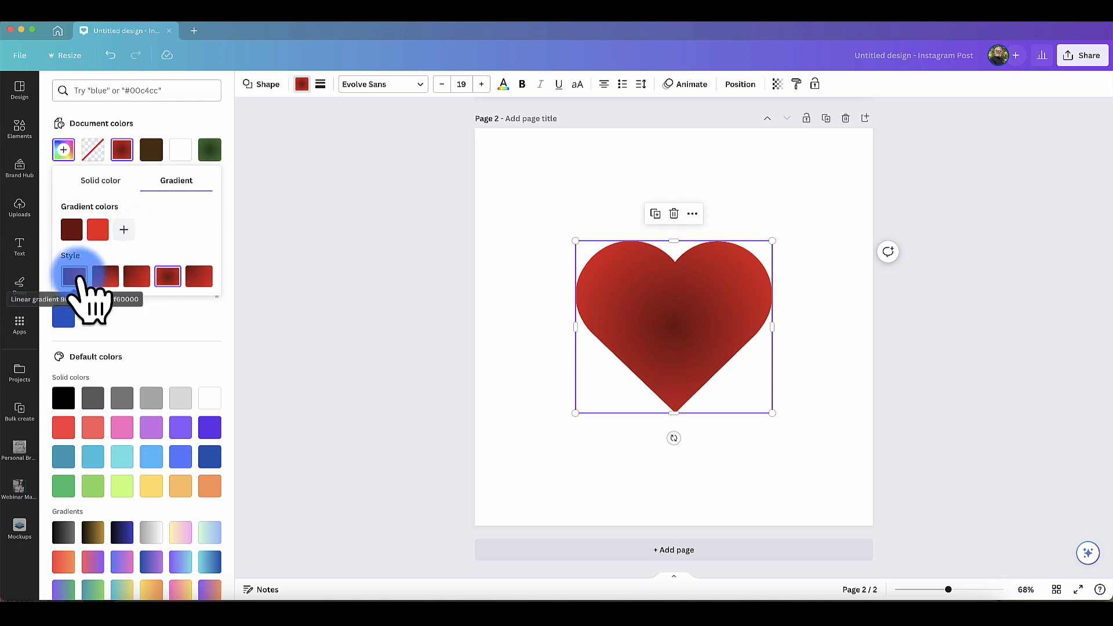
Step: Try the linear style, return to the circular one, and swap the gradient colors to put bright red at the heart's center
left_click(75, 277)
left_click(168, 276)
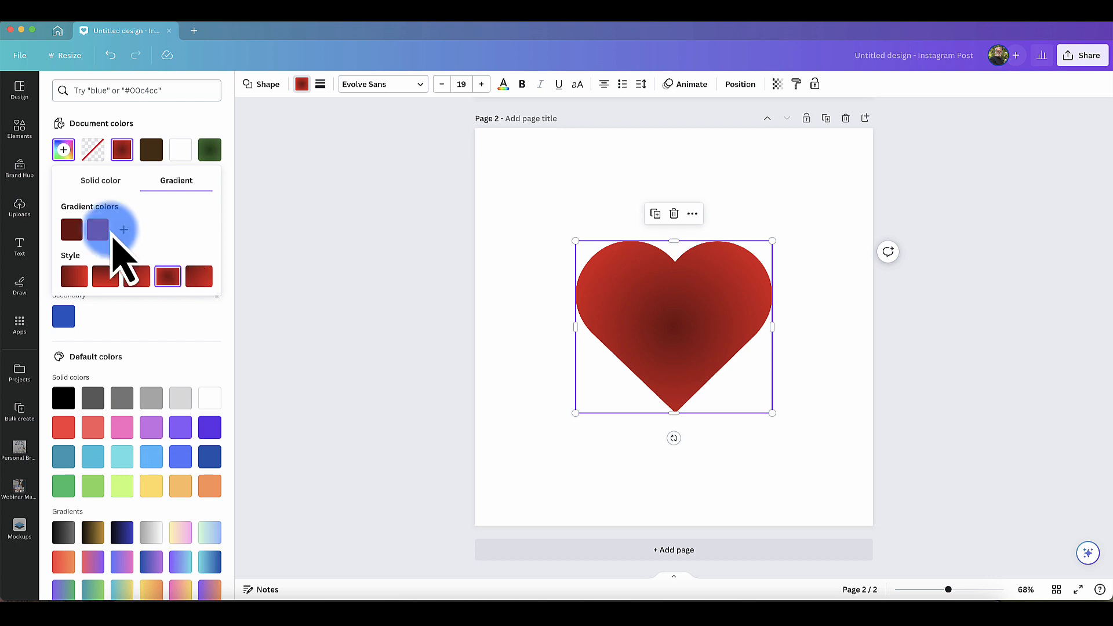
left_click_drag(96, 235, 72, 246)
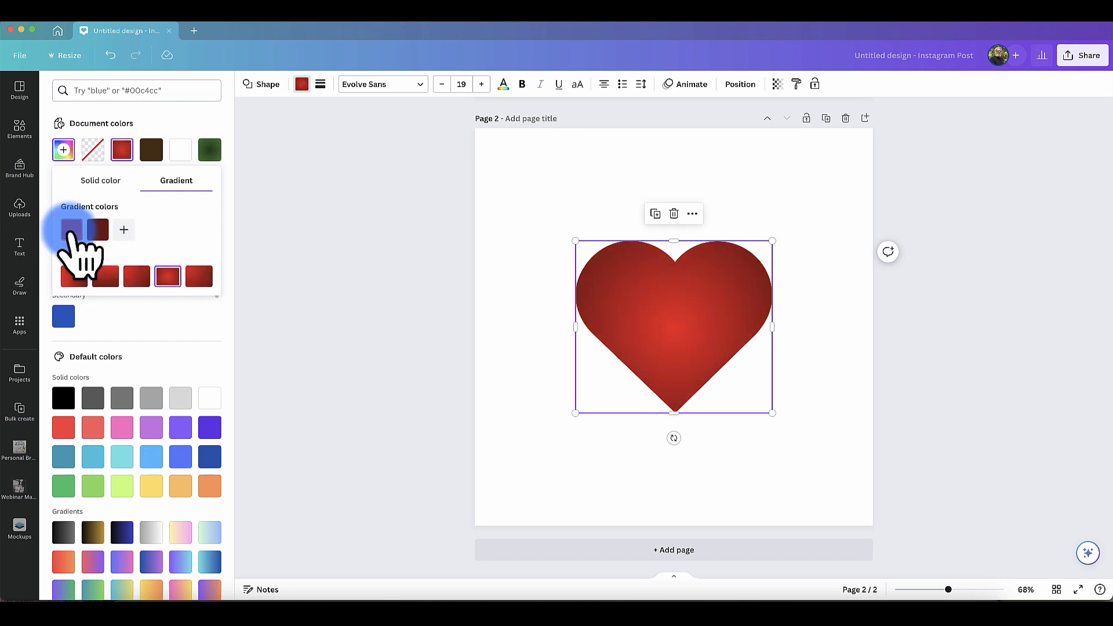
Step: Brighten the first gradient color to a slightly more vivid red than #F60000
left_click(71, 229)
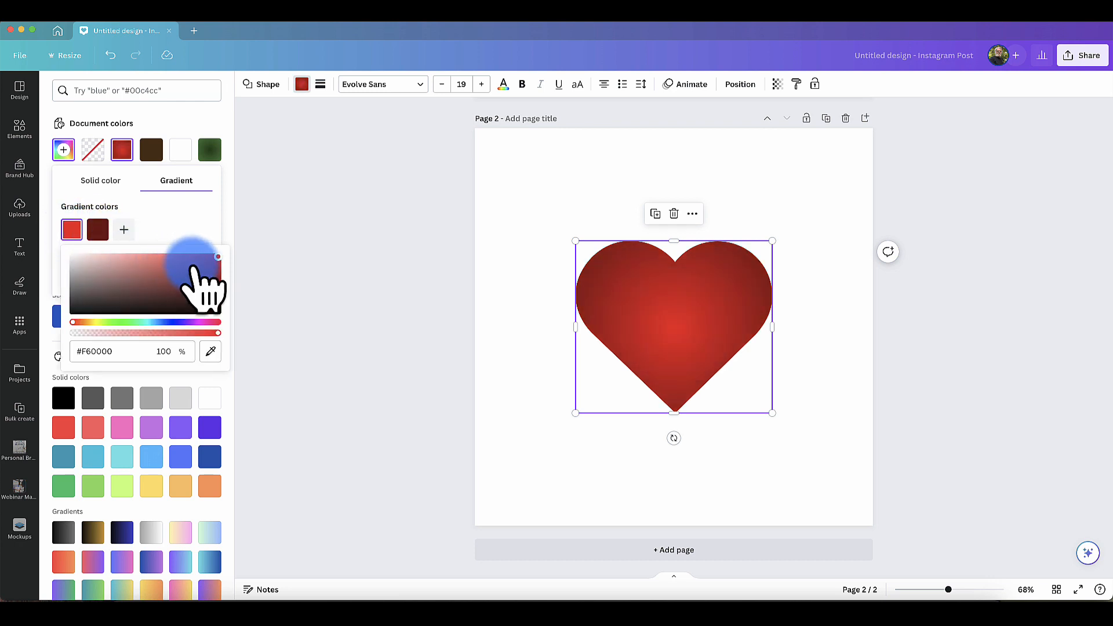
left_click_drag(228, 271, 218, 257)
left_click(178, 231)
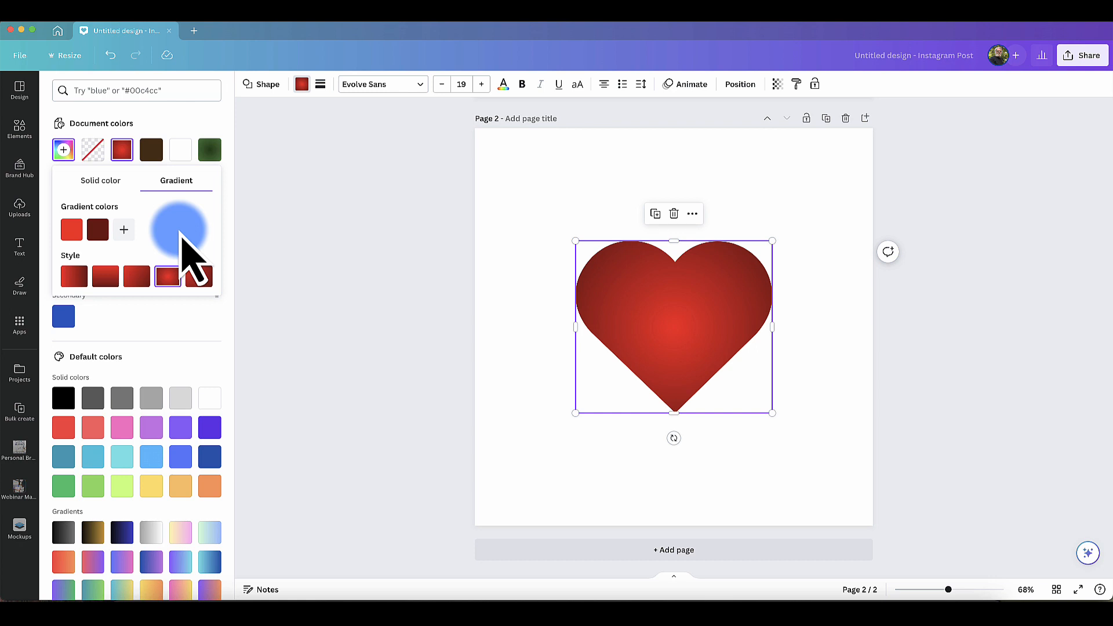
Step: Try several starburst and speech bubble shapes in place of the heart, and settle on the cloud shape
left_click(262, 86)
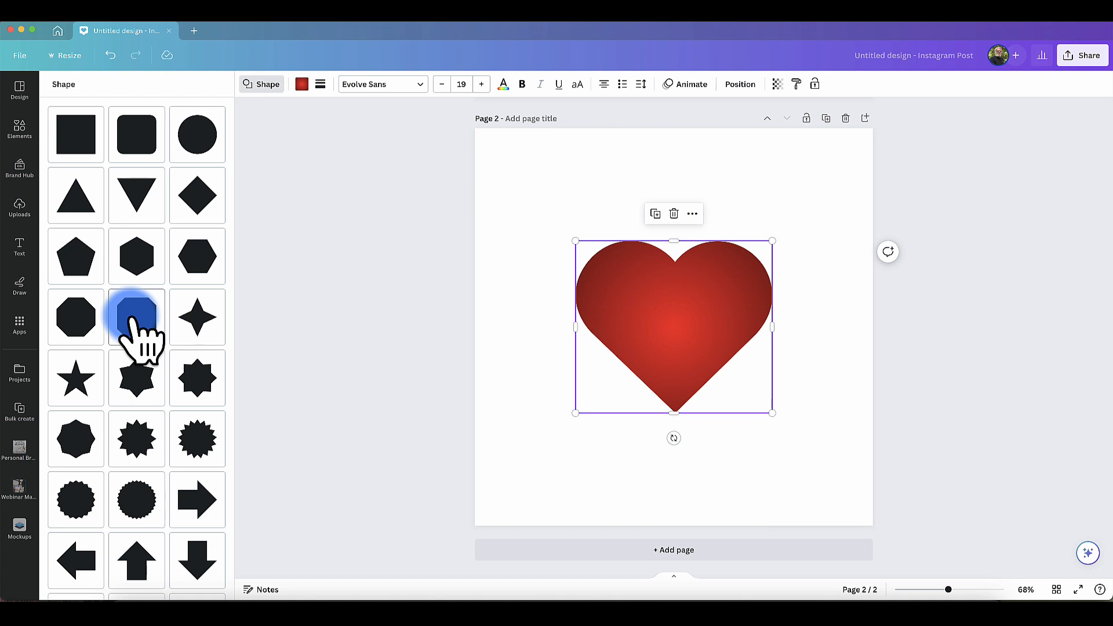
left_click(137, 379)
left_click(136, 439)
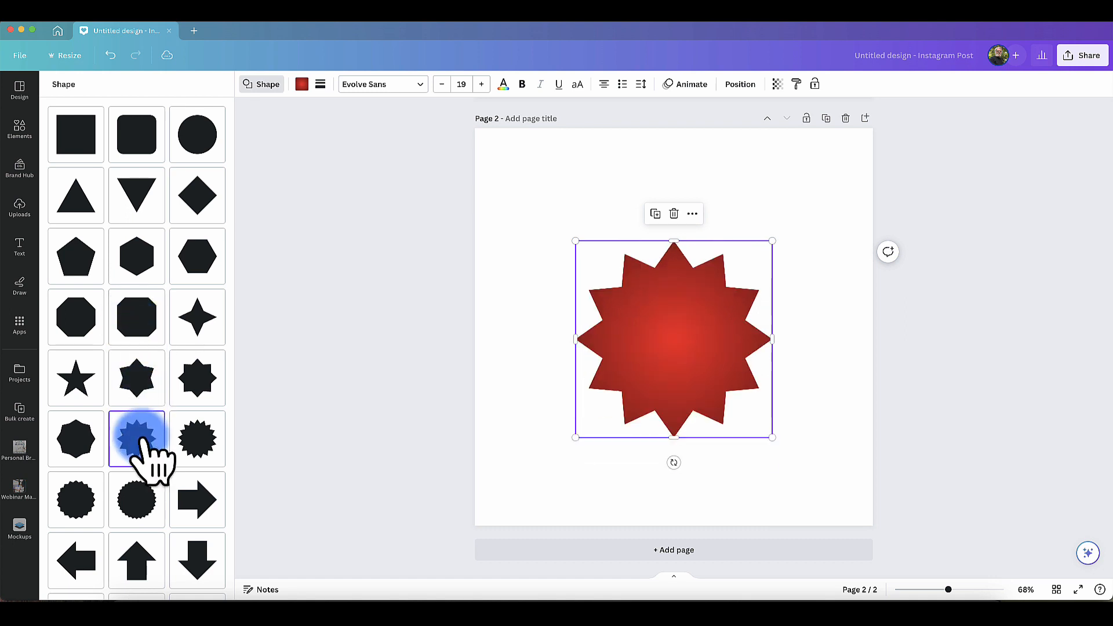
left_click(139, 516)
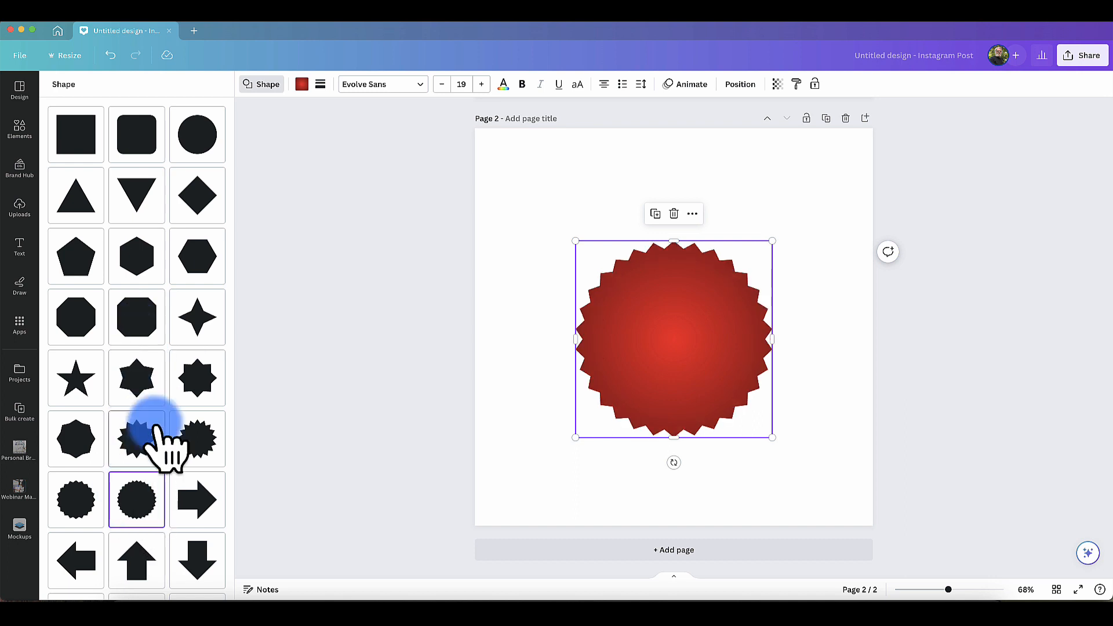
scroll(154, 411, "down", 3)
scroll(155, 410, "down", 10)
left_click(138, 364)
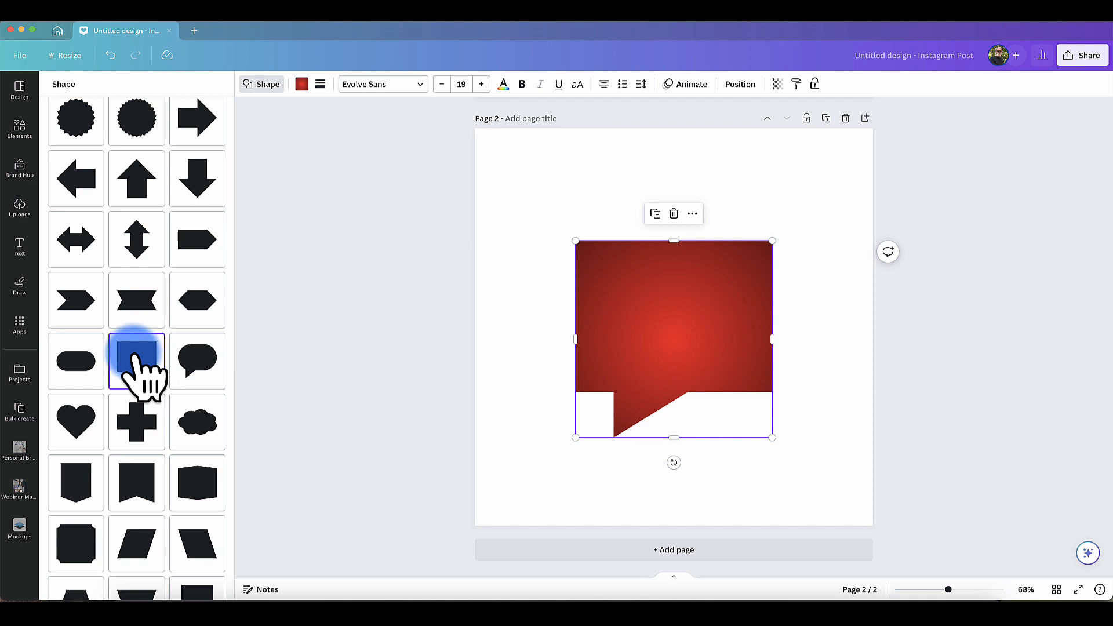
left_click(196, 364)
left_click(197, 421)
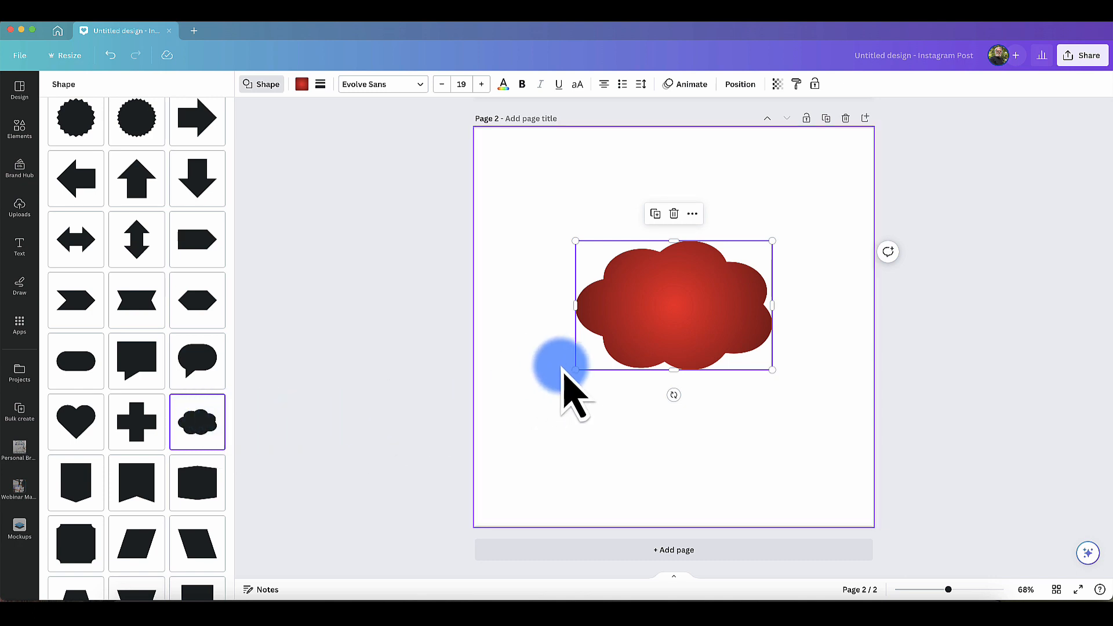
Step: Enlarge the cloud to about two thirds of the page width and center it on the page
left_click_drag(574, 369, 506, 418)
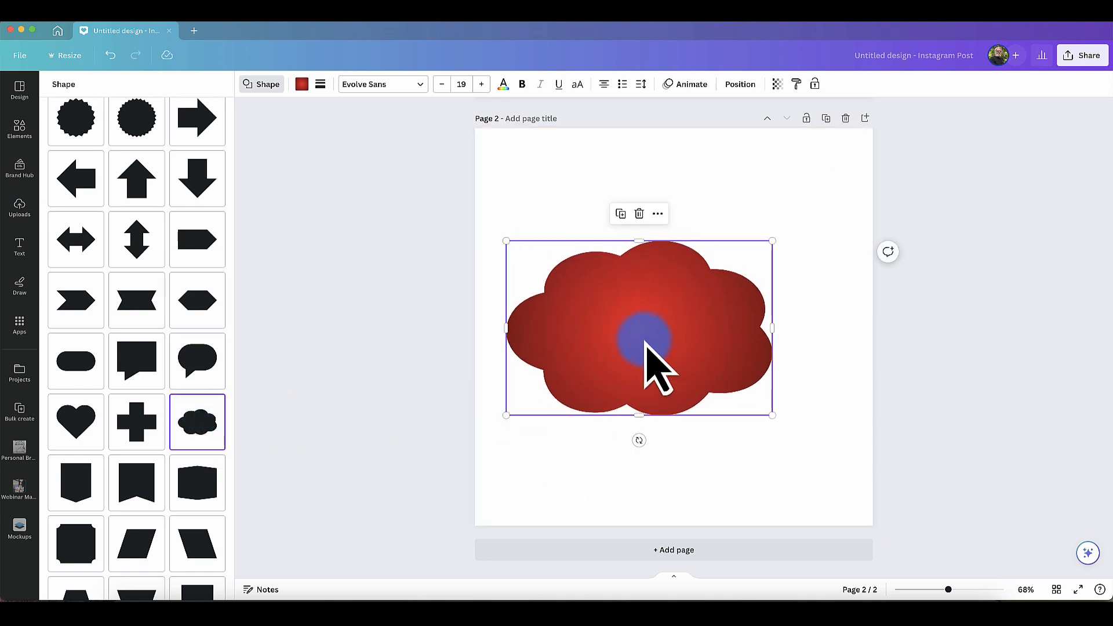
left_click_drag(651, 365, 681, 342)
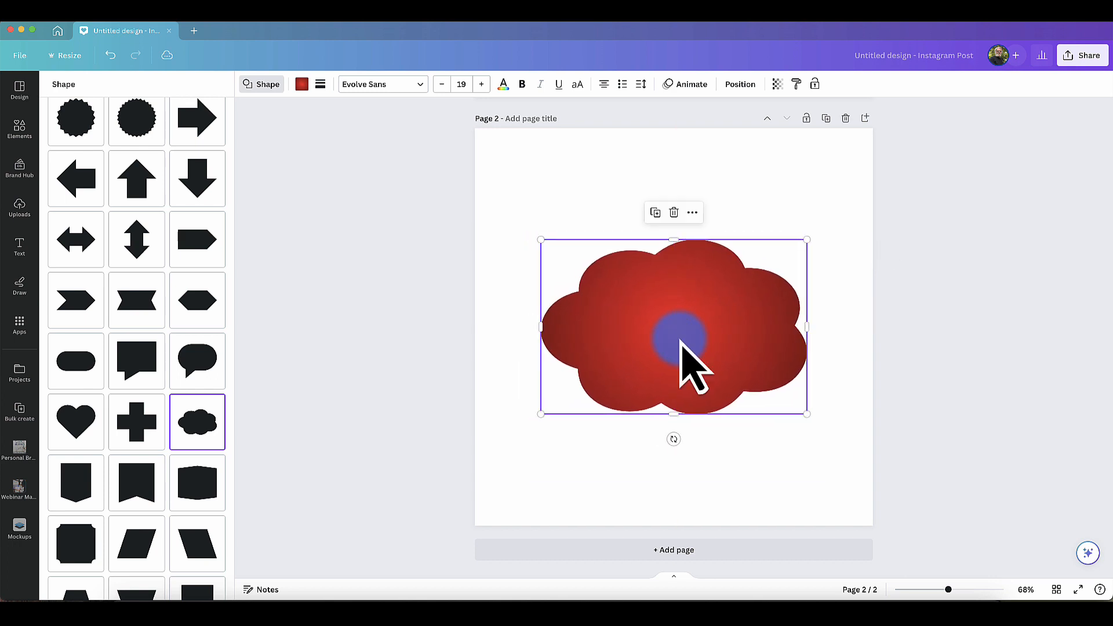
Step: Darken the second color of the cloud's gradient to a very deep, near-black red
left_click(301, 84)
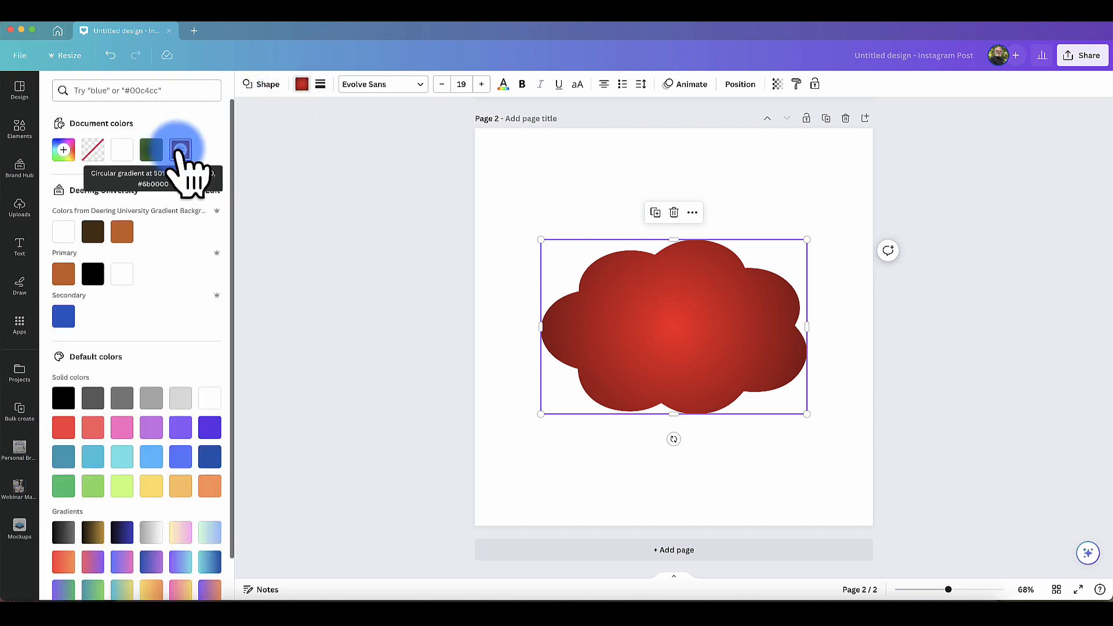
left_click(180, 149)
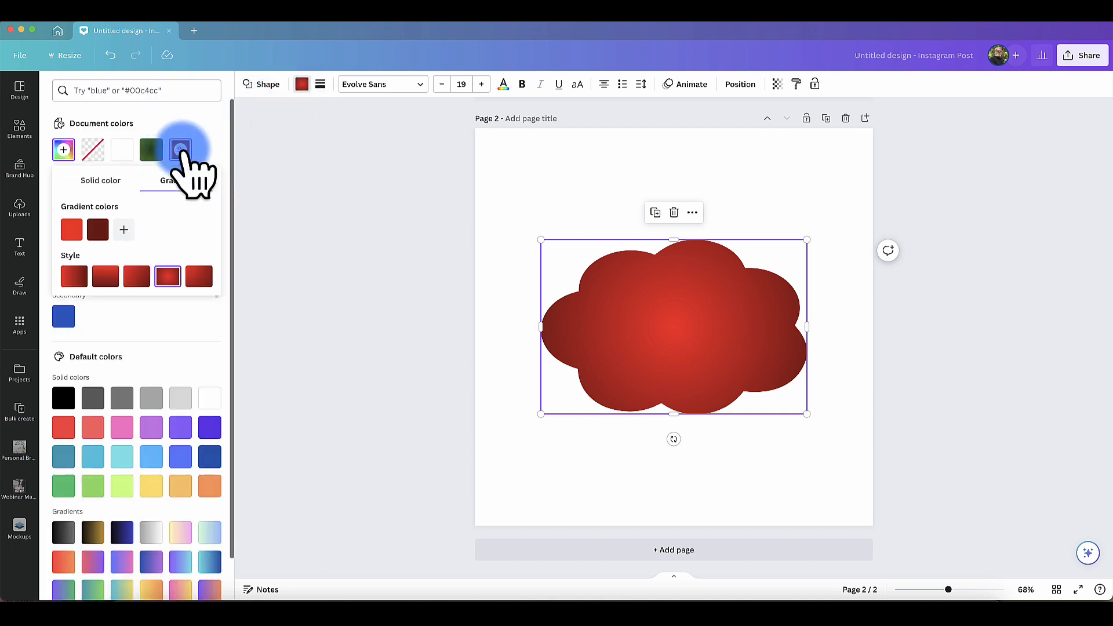
left_click(97, 230)
left_click_drag(249, 301, 242, 288)
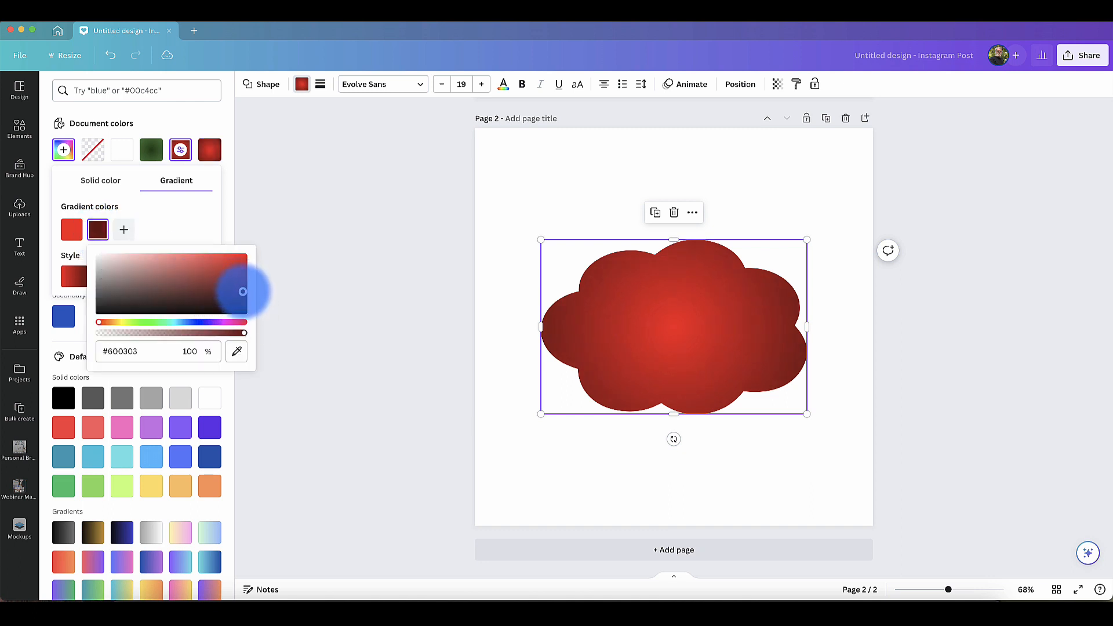
left_click(191, 232)
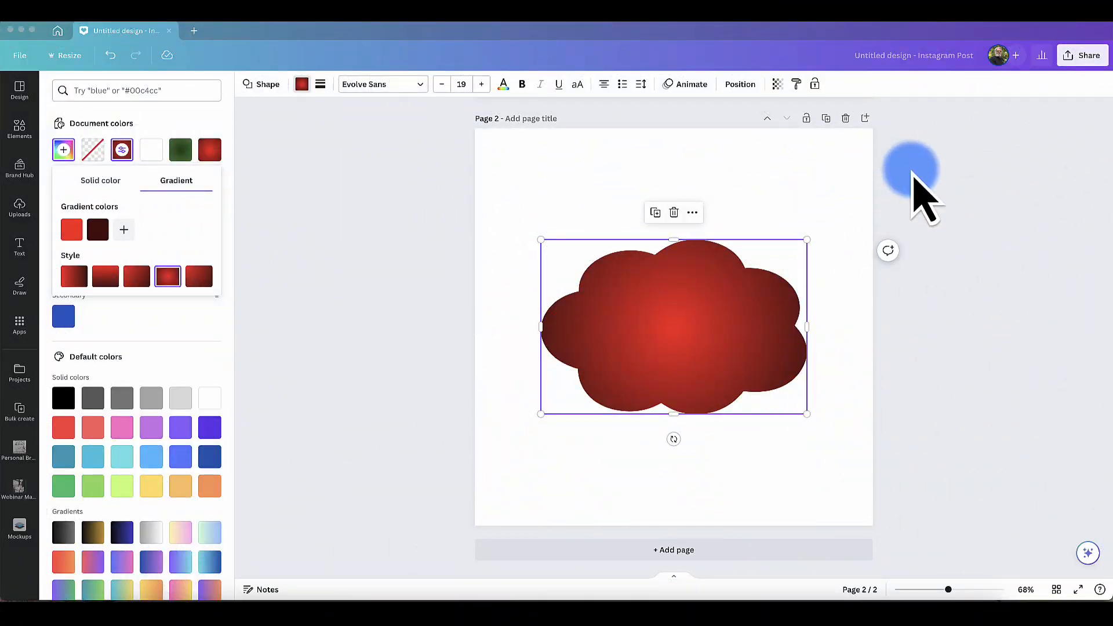
Step: Add a new page after the cloud page and insert the uploaded photo of the red-haired woman at the counter
left_click(865, 119)
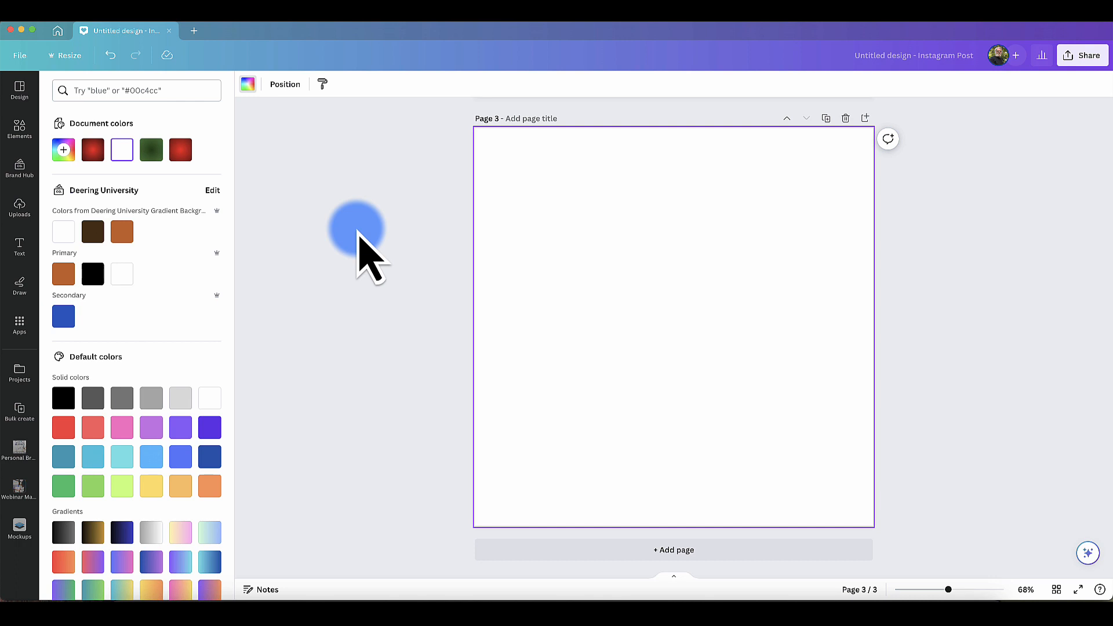
left_click(19, 209)
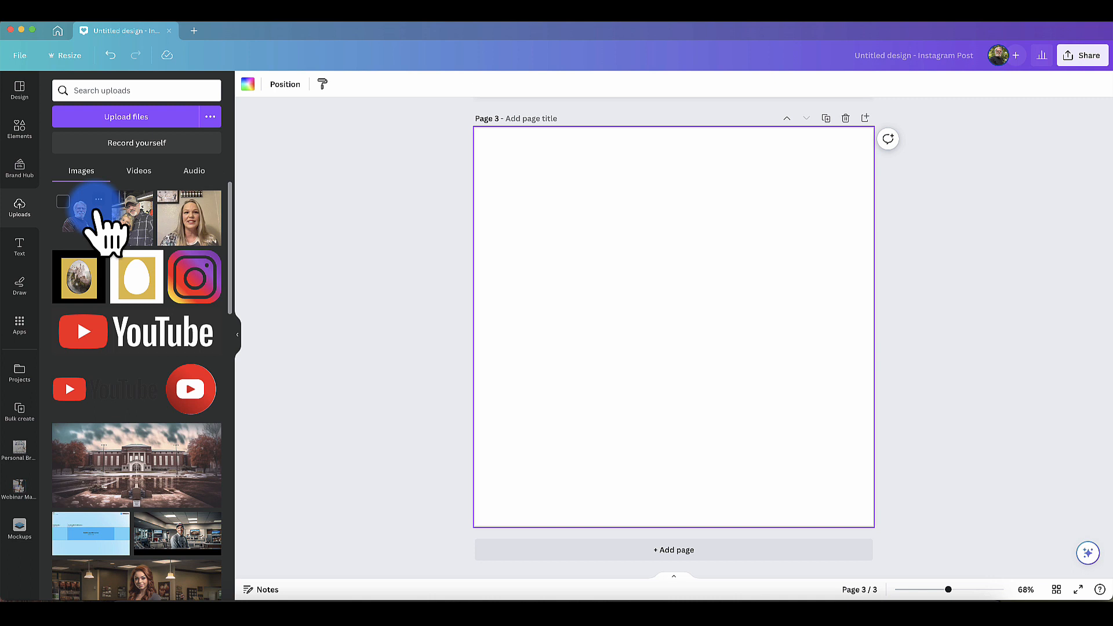
scroll(98, 226, "down", 5)
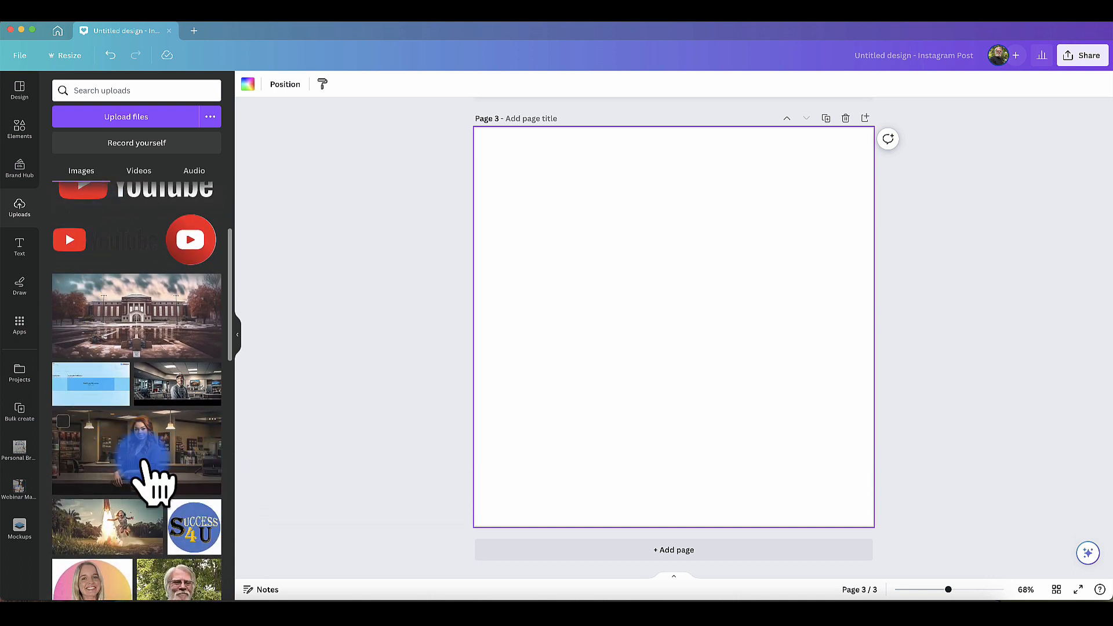
left_click(143, 461)
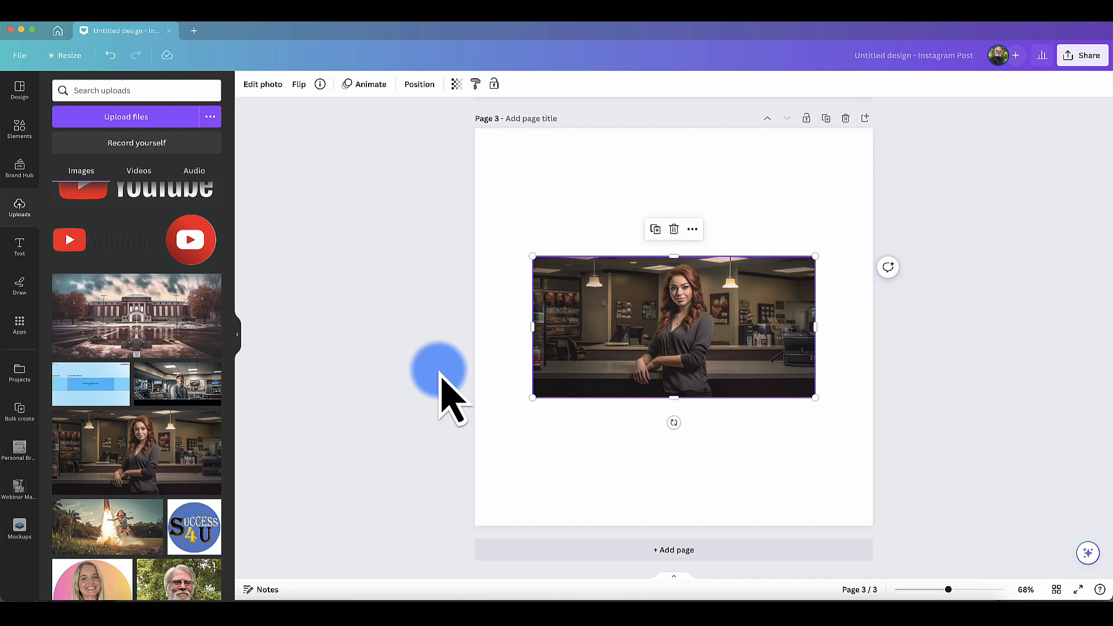
Step: Enlarge the photo until it extends past both sides of the page and center it on the page
left_click_drag(532, 256, 411, 191)
left_click_drag(815, 397, 953, 467)
left_click_drag(684, 384, 680, 383)
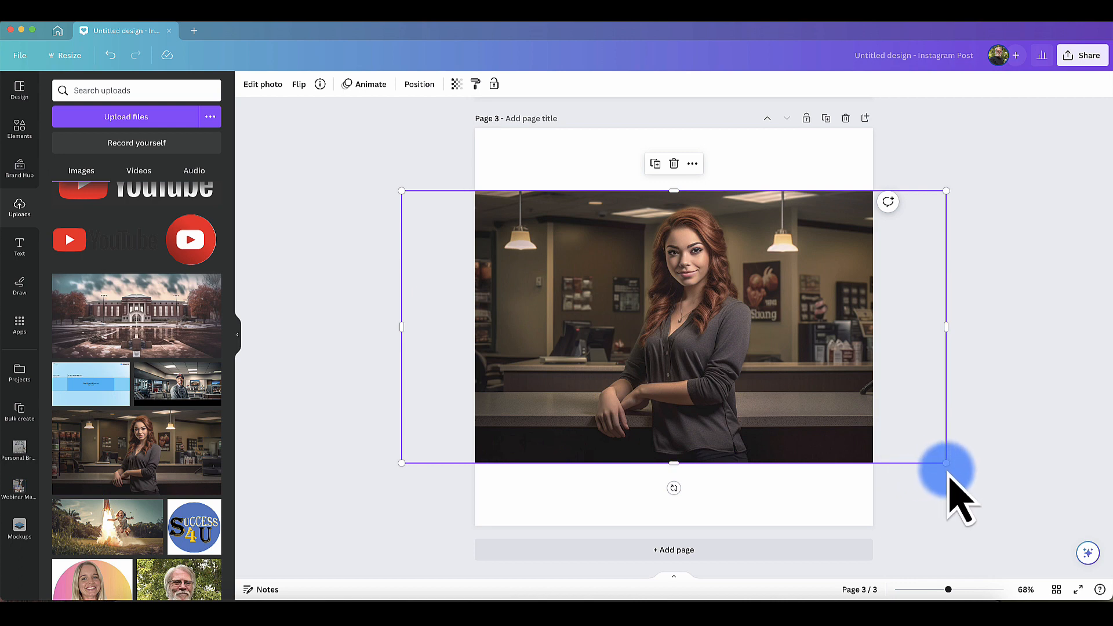
left_click_drag(946, 462, 960, 471)
left_click_drag(702, 374, 695, 369)
left_click(350, 262)
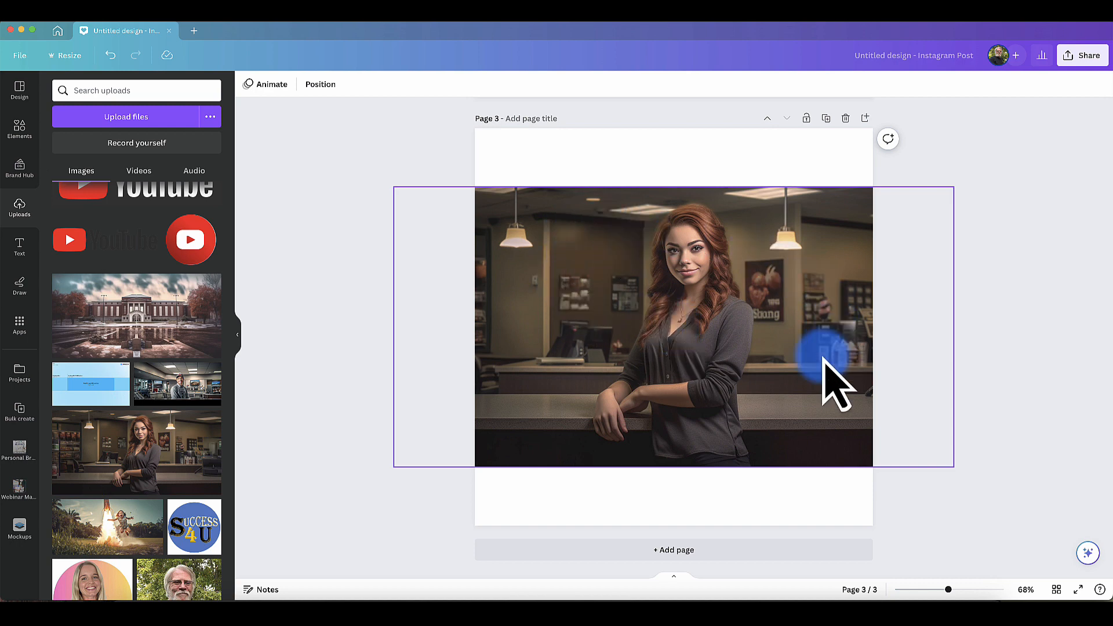
left_click(389, 293)
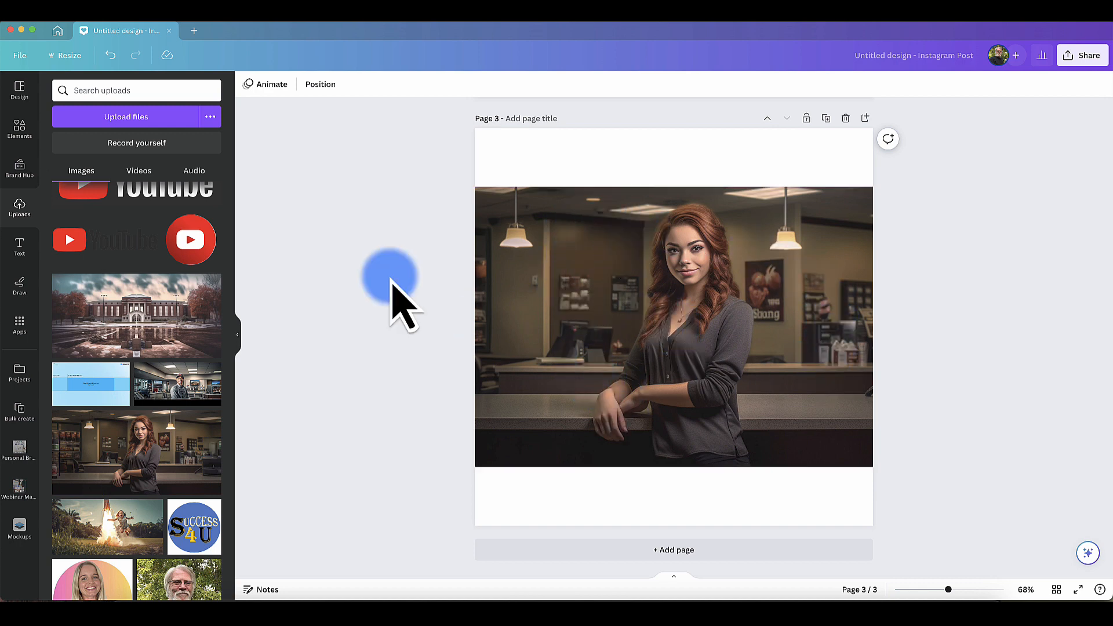
Step: Add a square shape on top of the photo
left_click(19, 129)
scroll(102, 199, "up", 3)
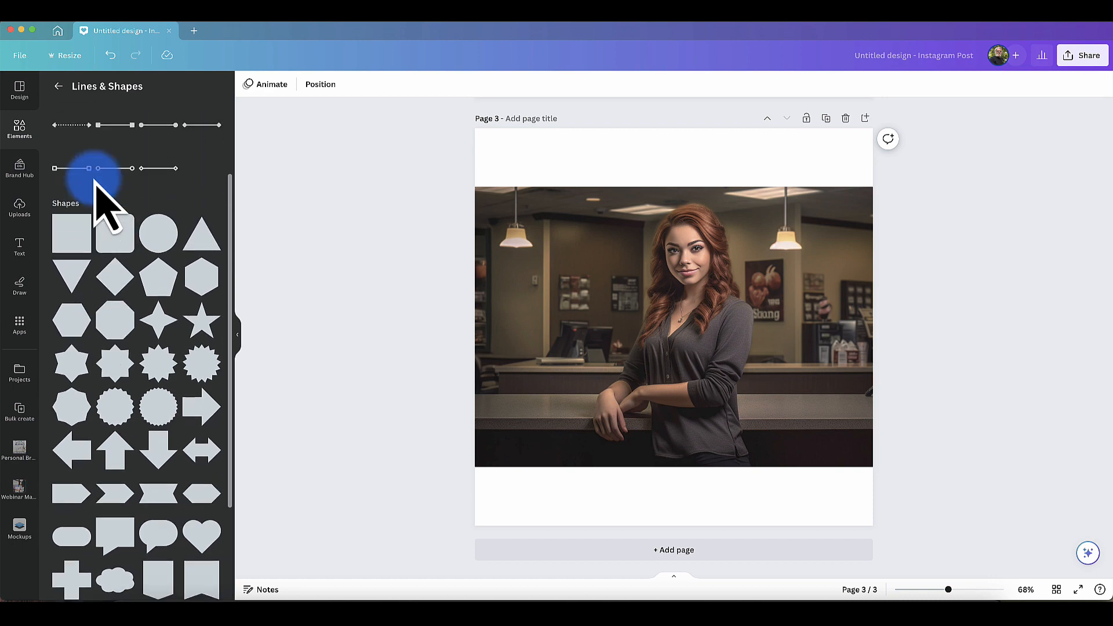
left_click(66, 244)
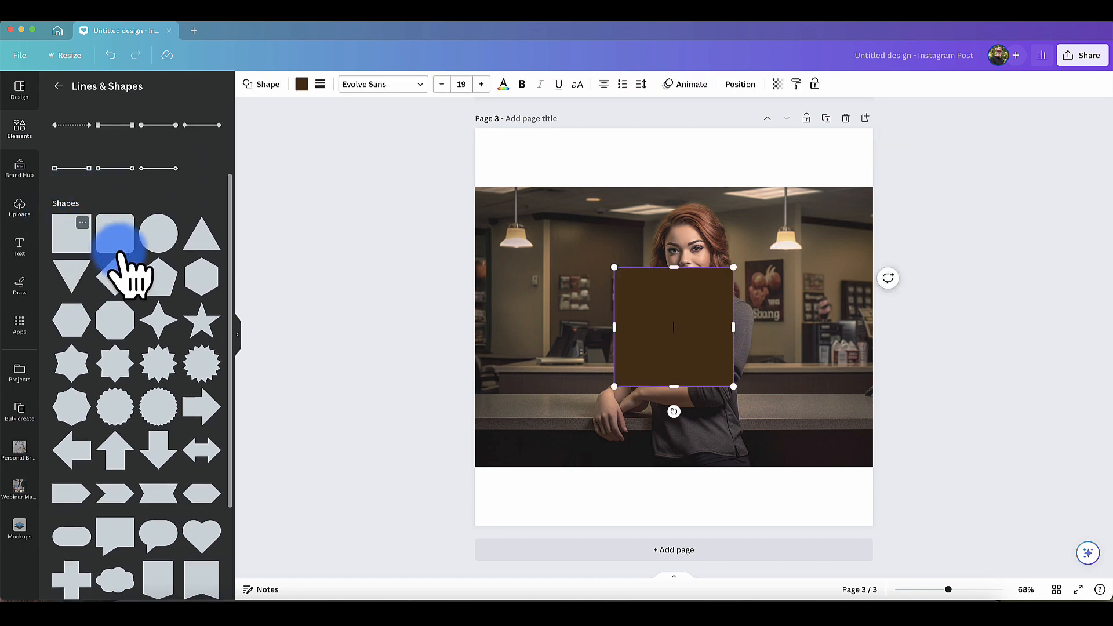
left_click(383, 272)
left_click(654, 336)
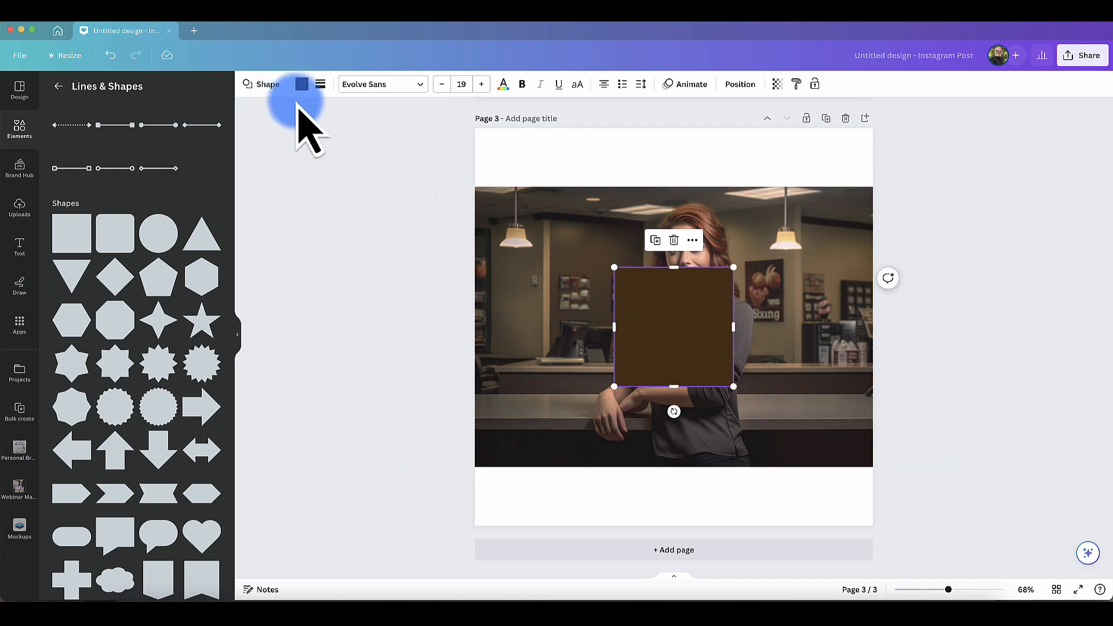
Step: Give the square a gradient fill and stretch it to cover the whole visible photo
left_click(302, 84)
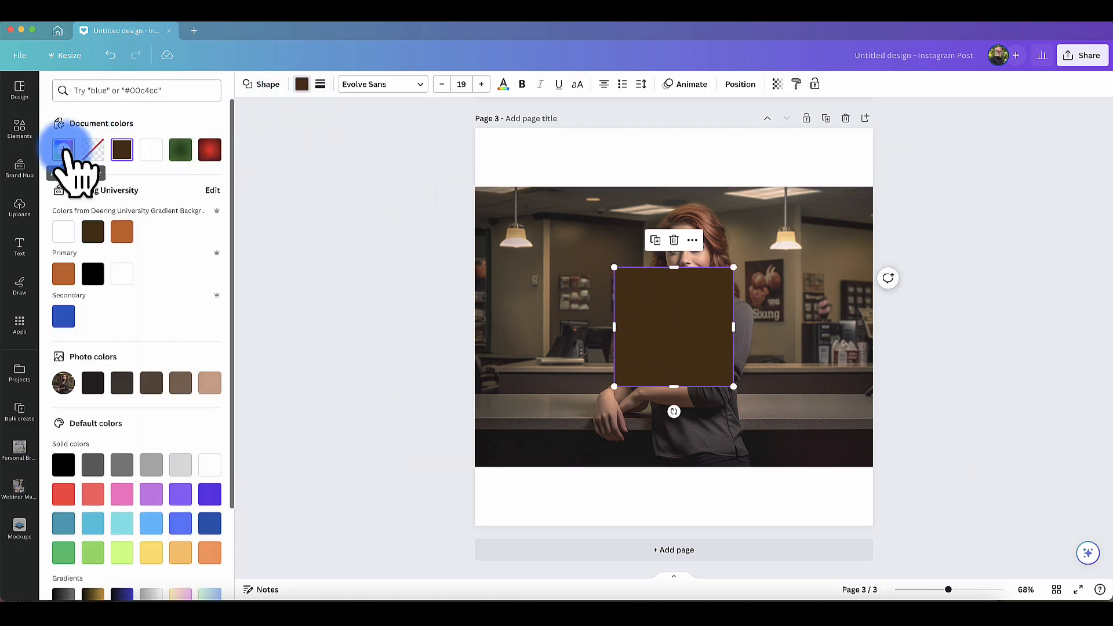
left_click(63, 150)
left_click(177, 182)
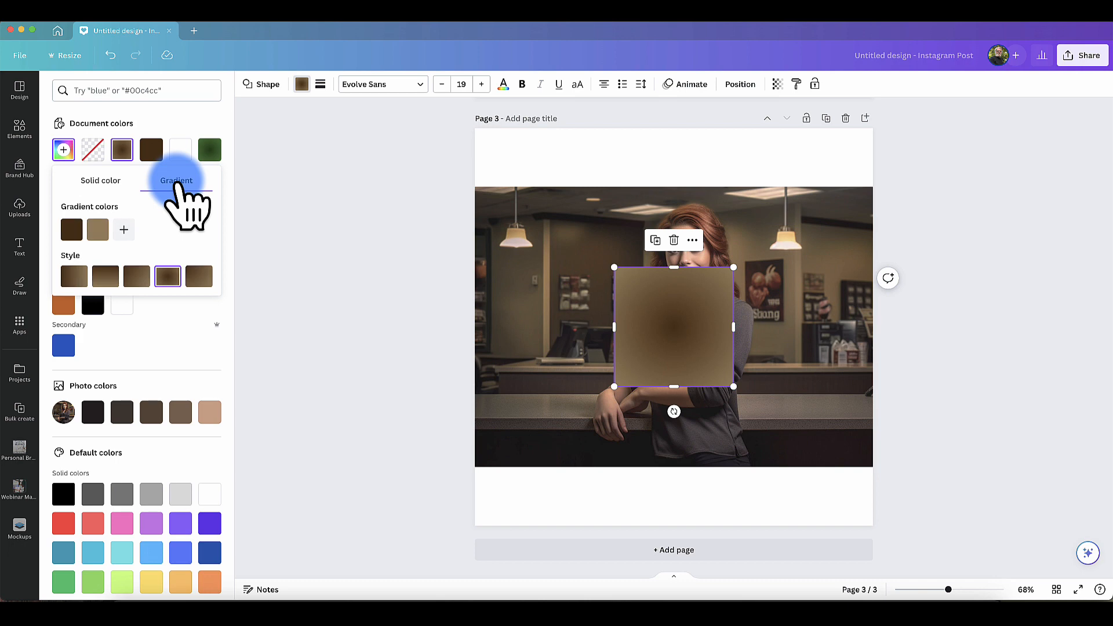
left_click_drag(614, 267, 475, 187)
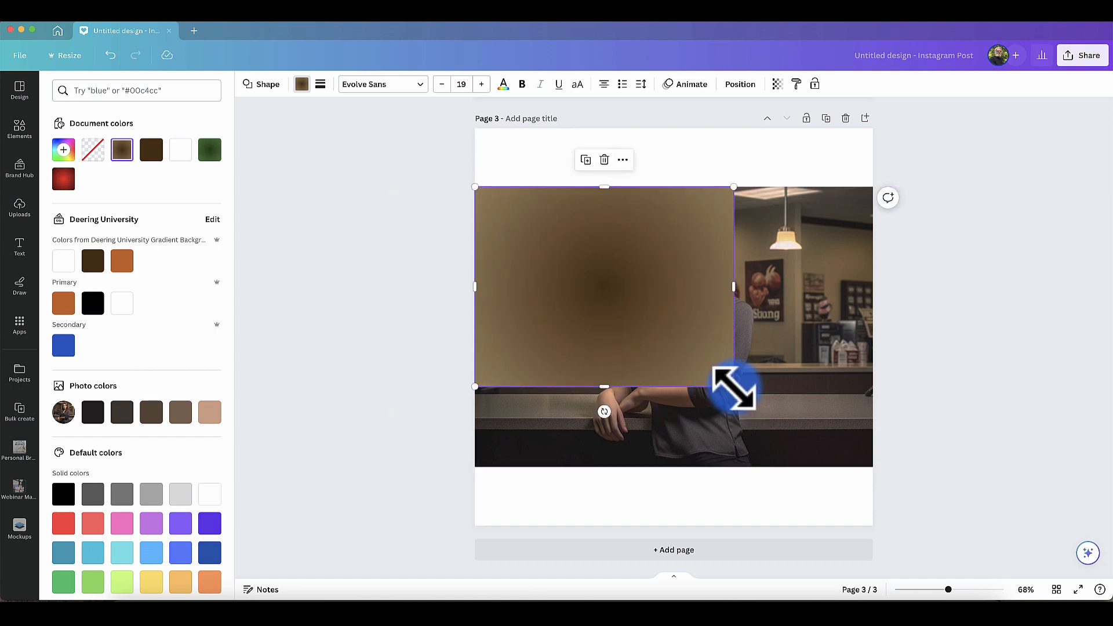
left_click_drag(734, 385, 870, 467)
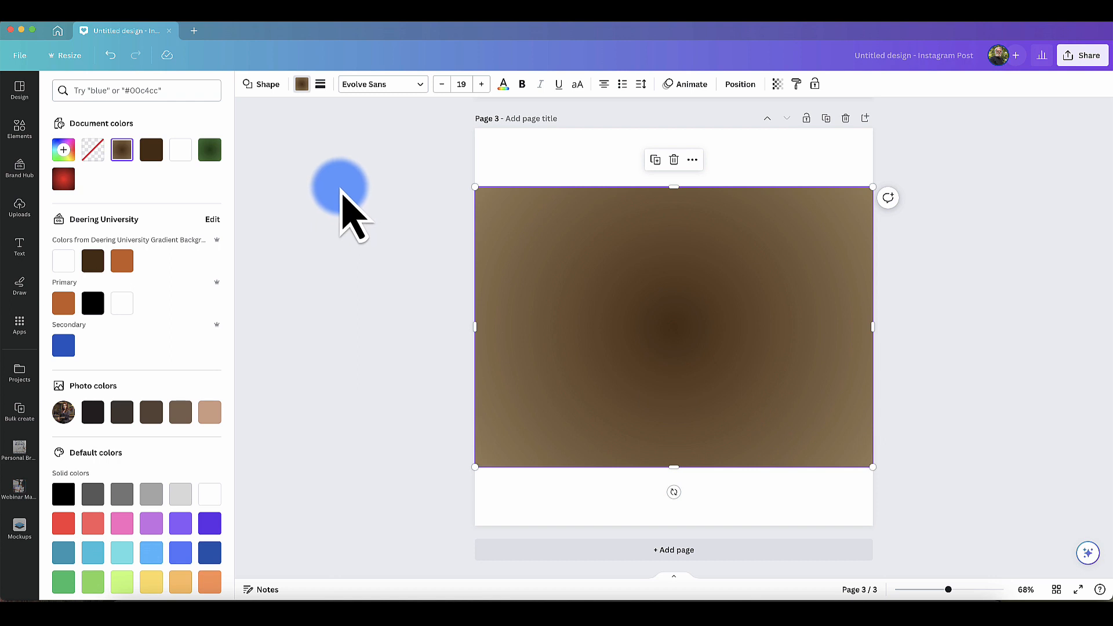
Step: Place the dark brown after the light brown in the gradient and add a third color, #402203 at 30% opacity
left_click(122, 150)
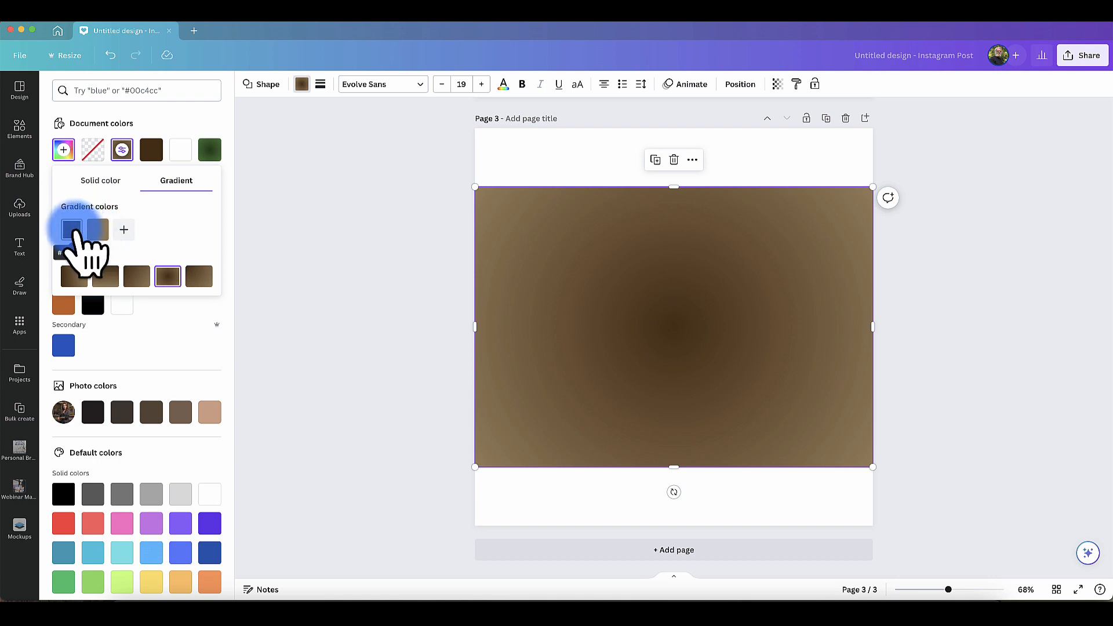
left_click_drag(72, 231, 106, 239)
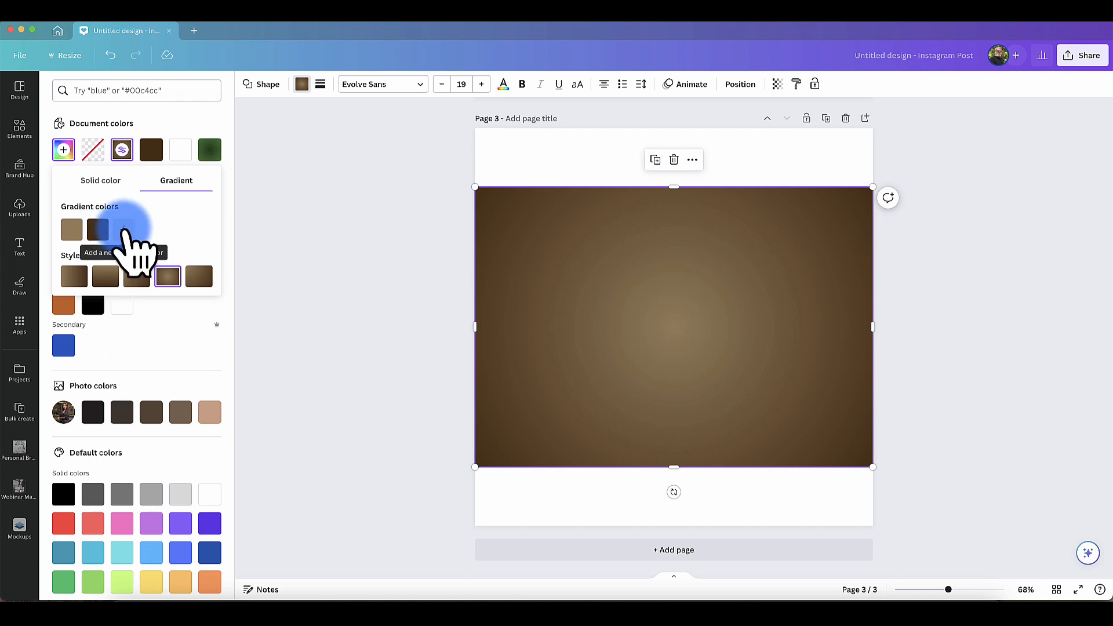
left_click(123, 231)
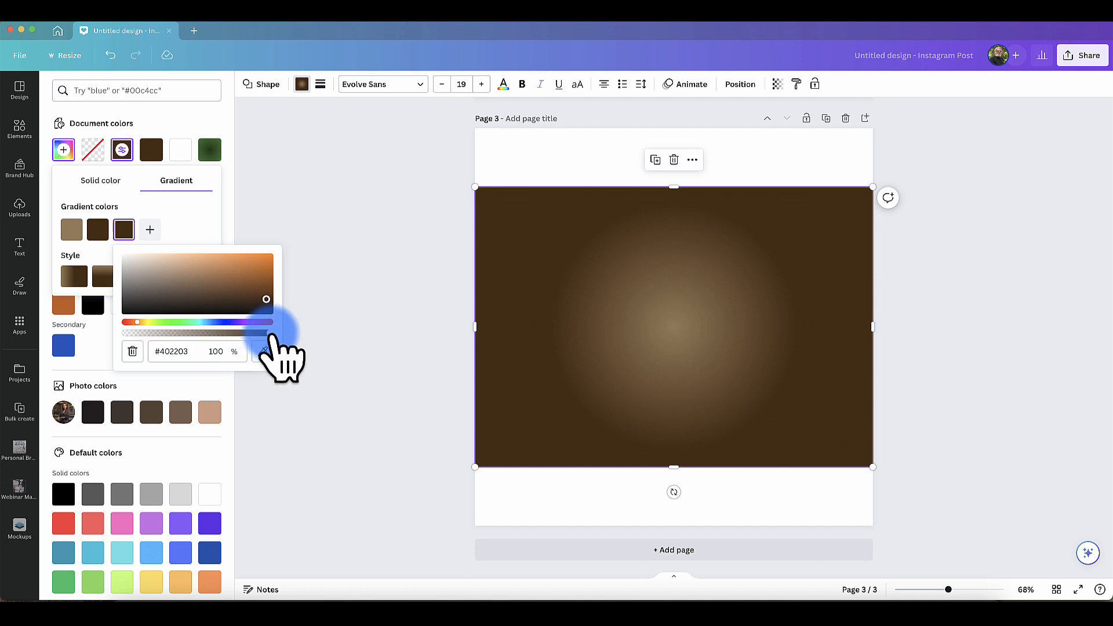
left_click_drag(270, 334, 171, 334)
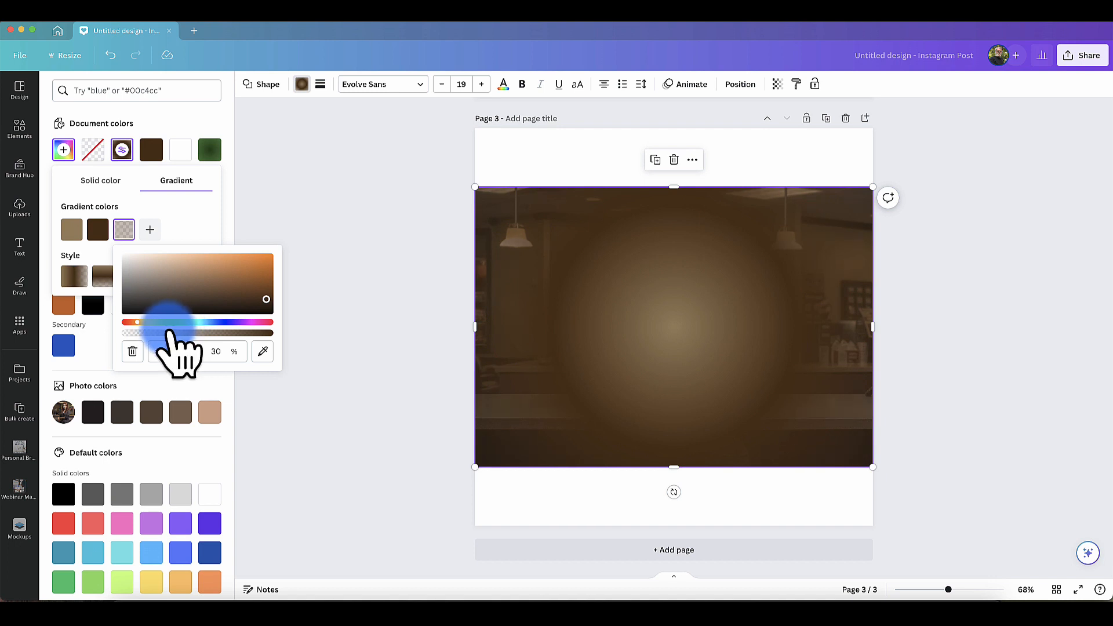
left_click(196, 236)
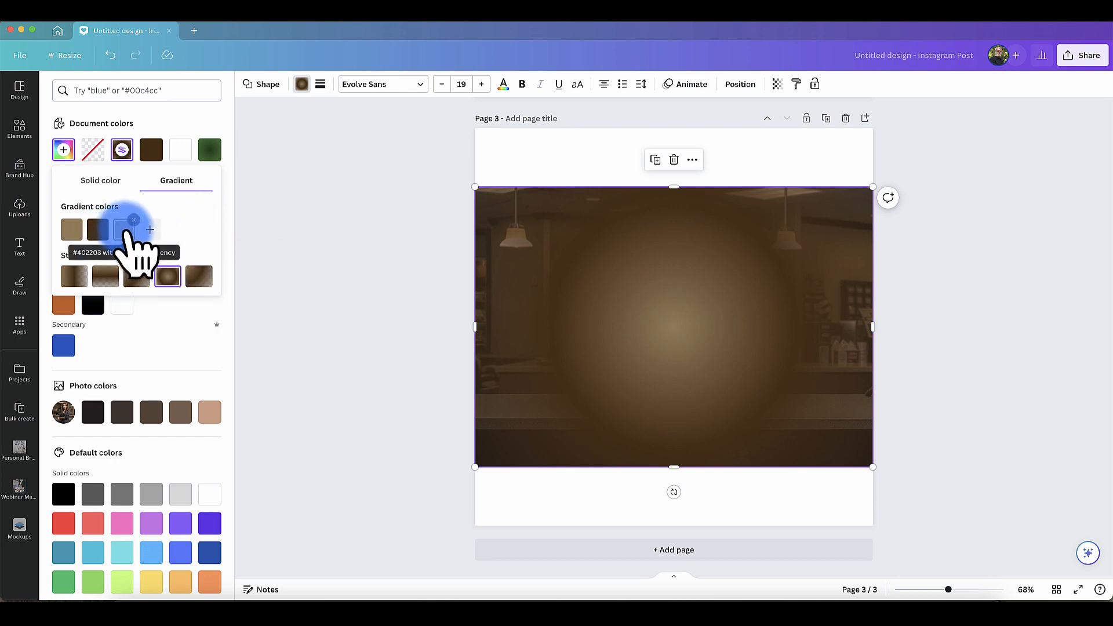
Step: Make the semi-transparent brown the first gradient color, try 1% opacity on it, and set it back to 30%
left_click_drag(126, 232, 71, 231)
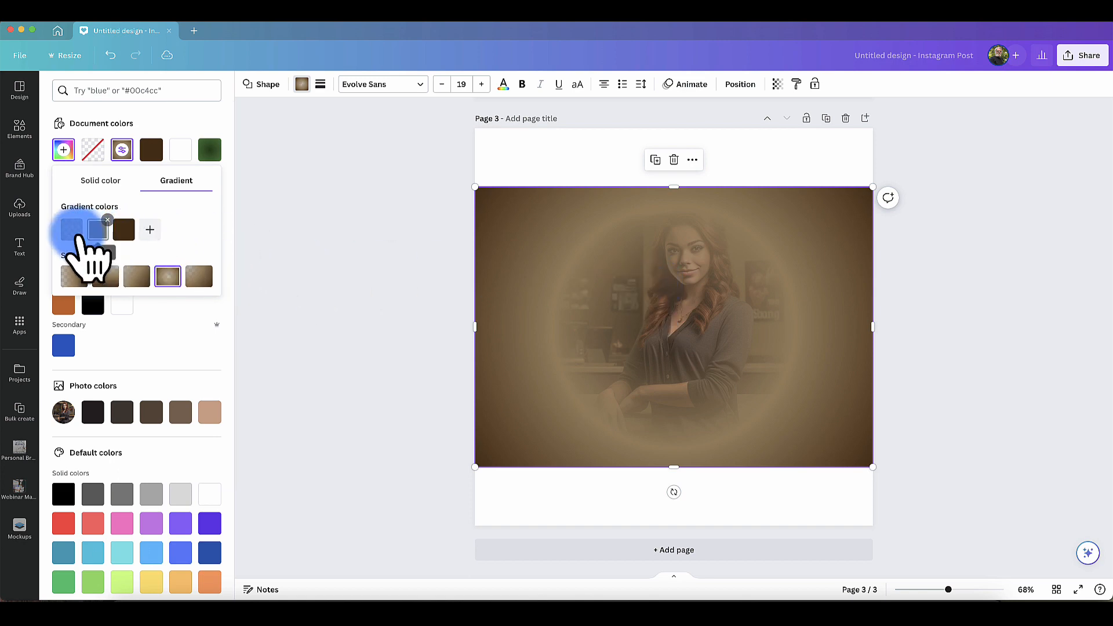
left_click(70, 230)
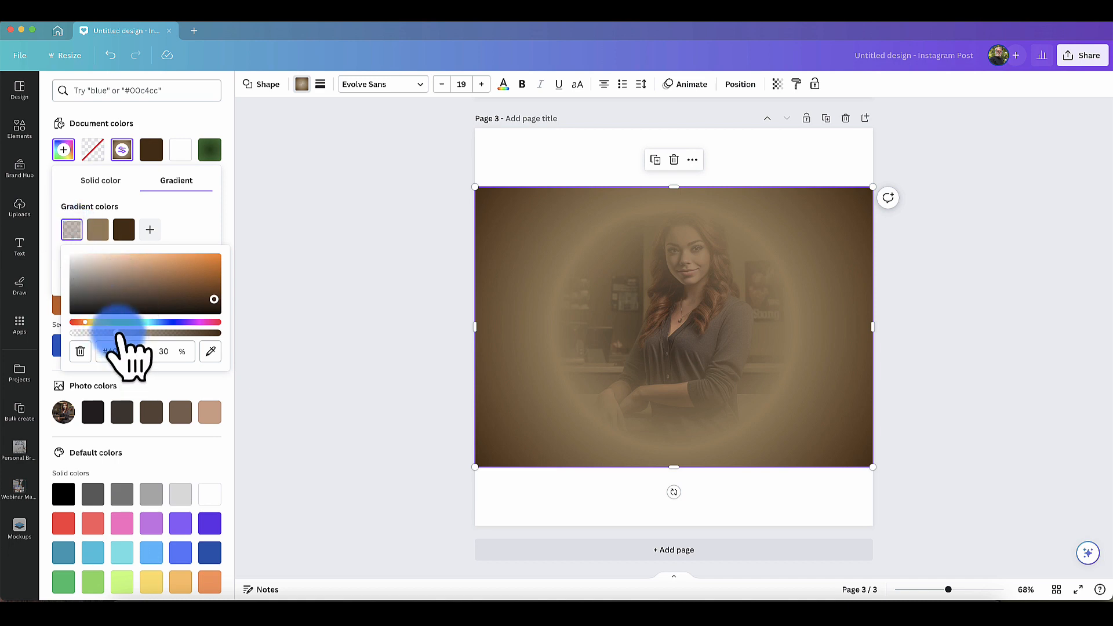
left_click_drag(116, 333, 77, 333)
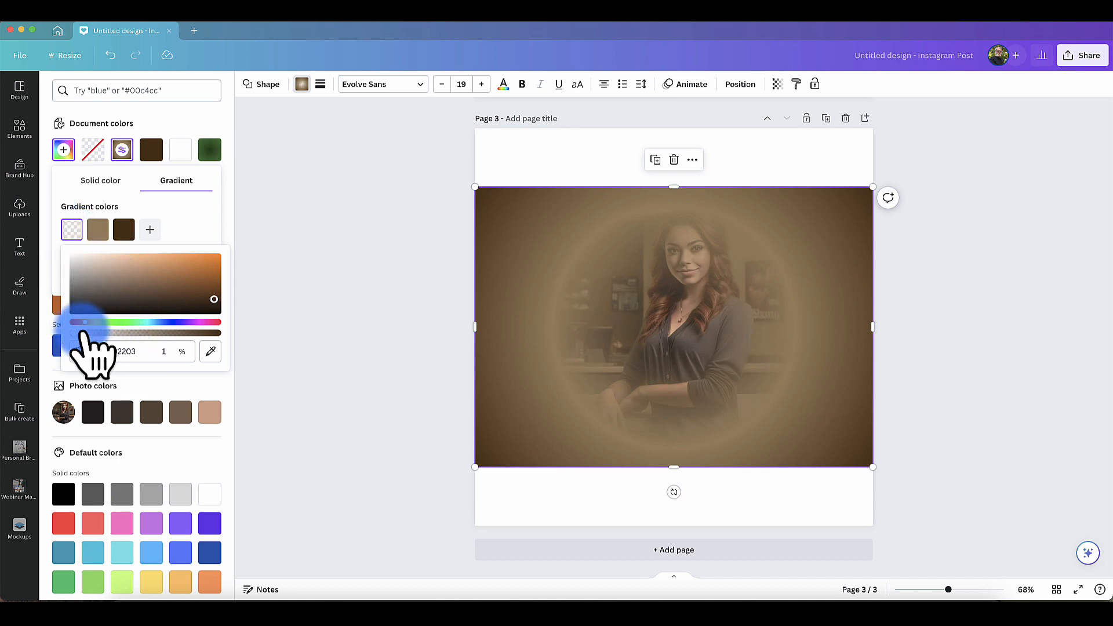
left_click_drag(79, 333, 110, 334)
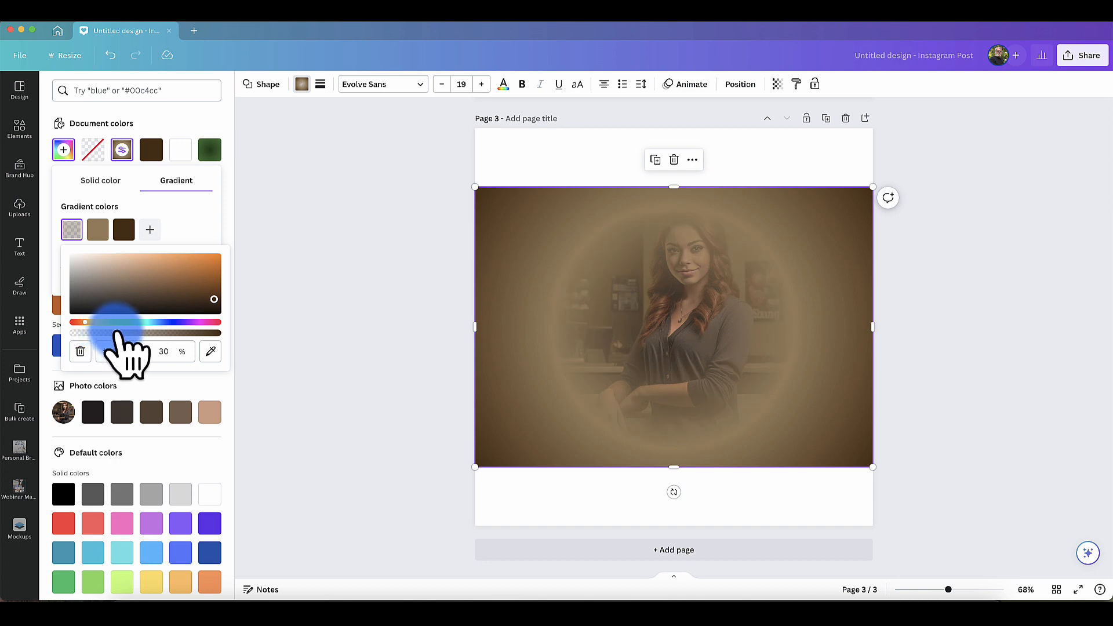
Step: Add a fourth gradient color, #402203 at 0% opacity, and reorder it to be the first color
left_click(150, 229)
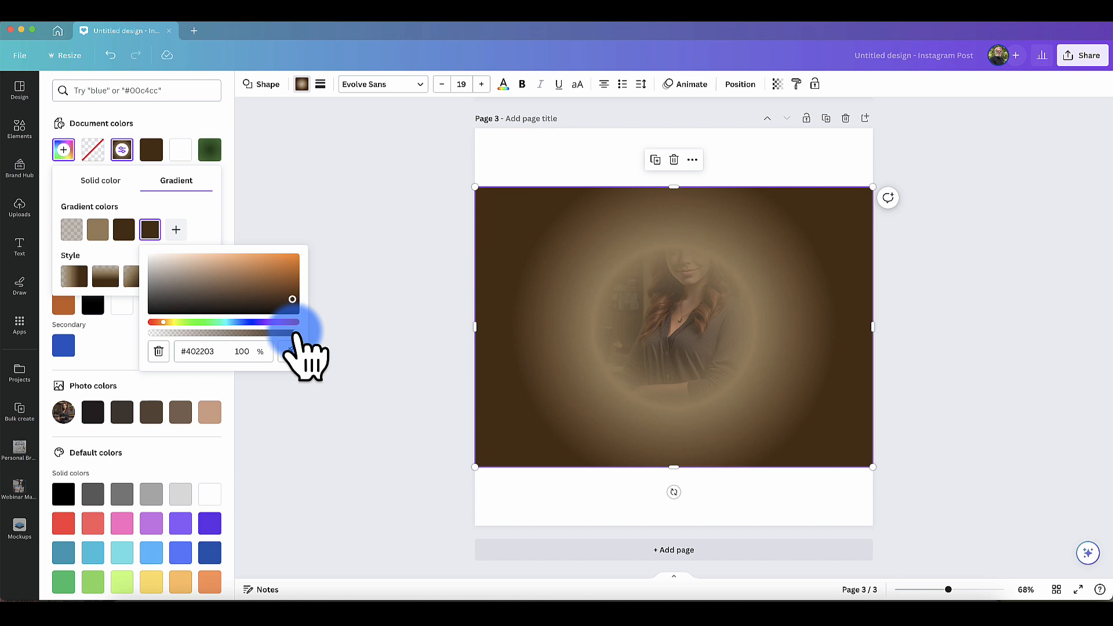
left_click_drag(295, 334, 139, 335)
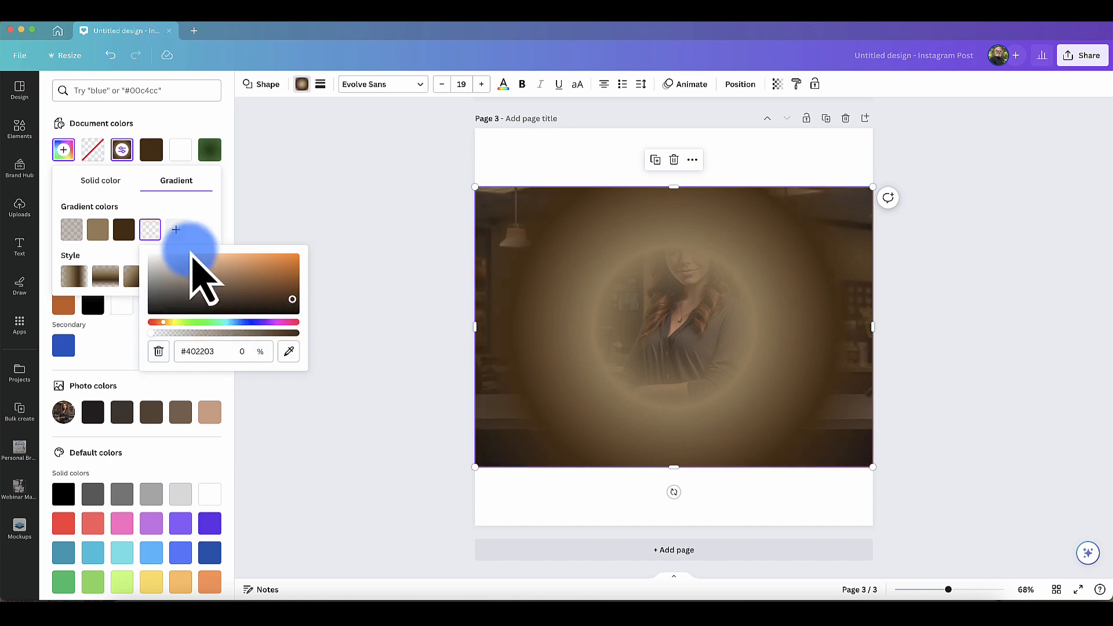
left_click(207, 229)
left_click_drag(152, 229, 67, 236)
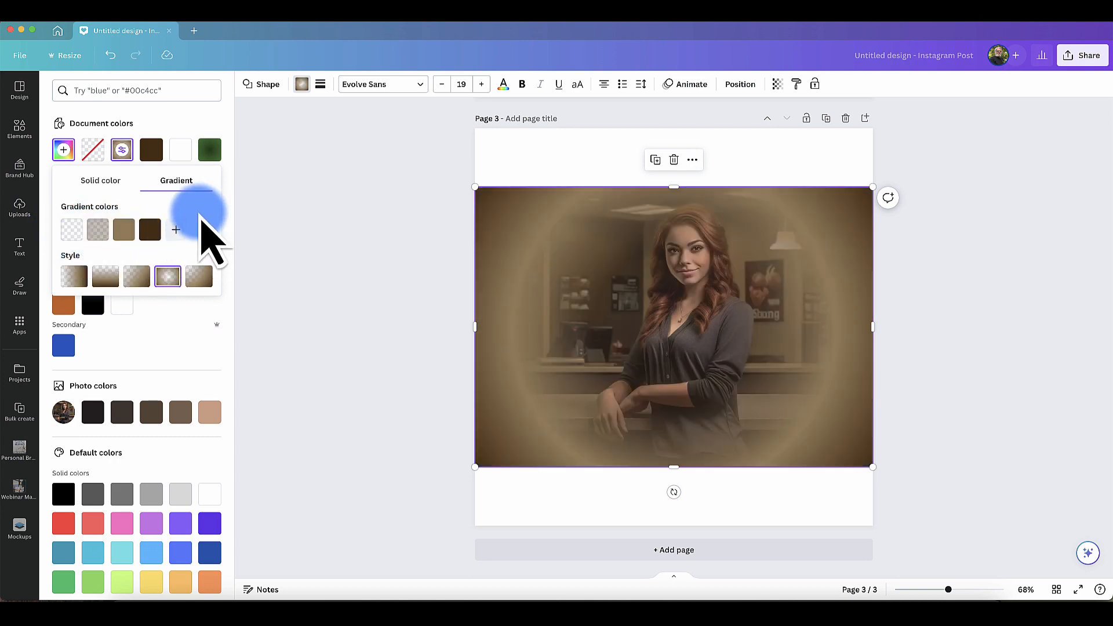
Step: Reorder the last two gradient colors so the dark brown comes before the light brown, and deselect the shape
left_click_drag(155, 240, 128, 235)
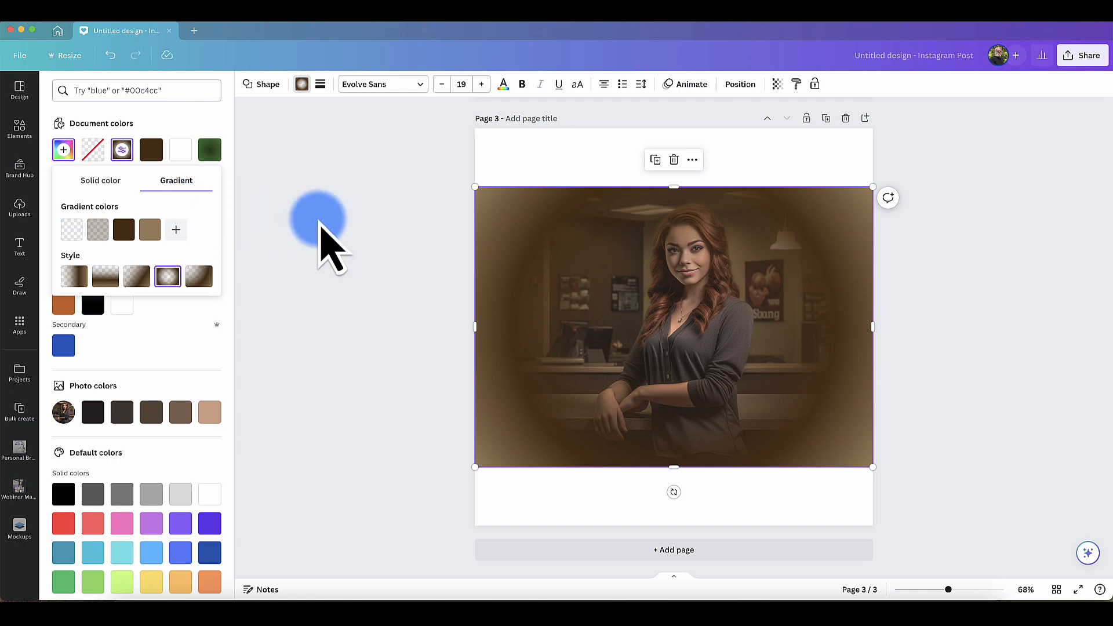
left_click(357, 232)
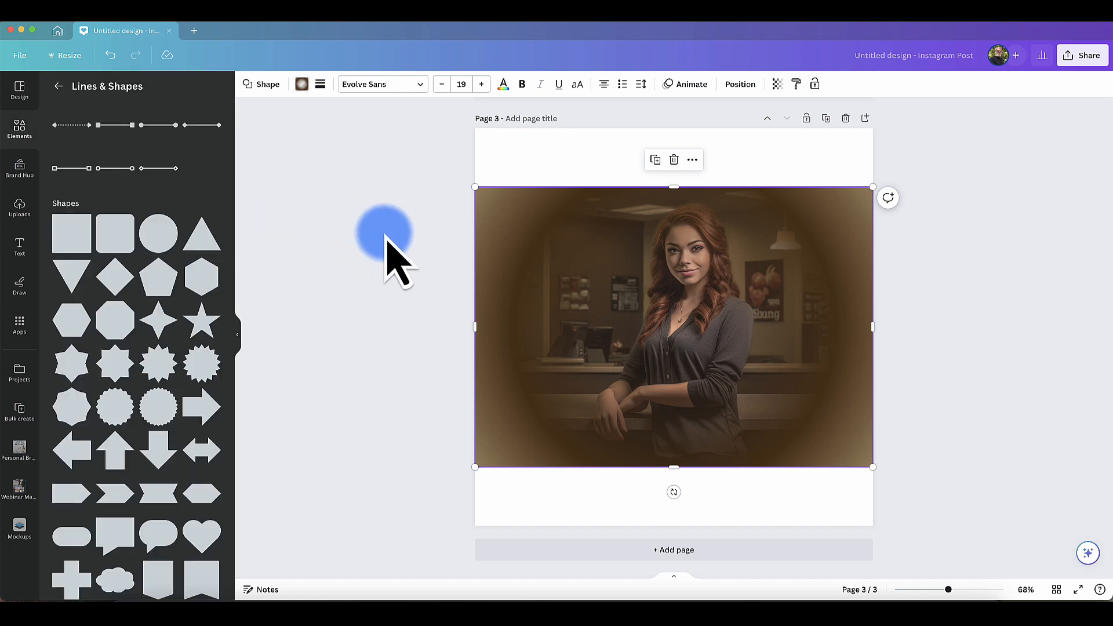
left_click(381, 251)
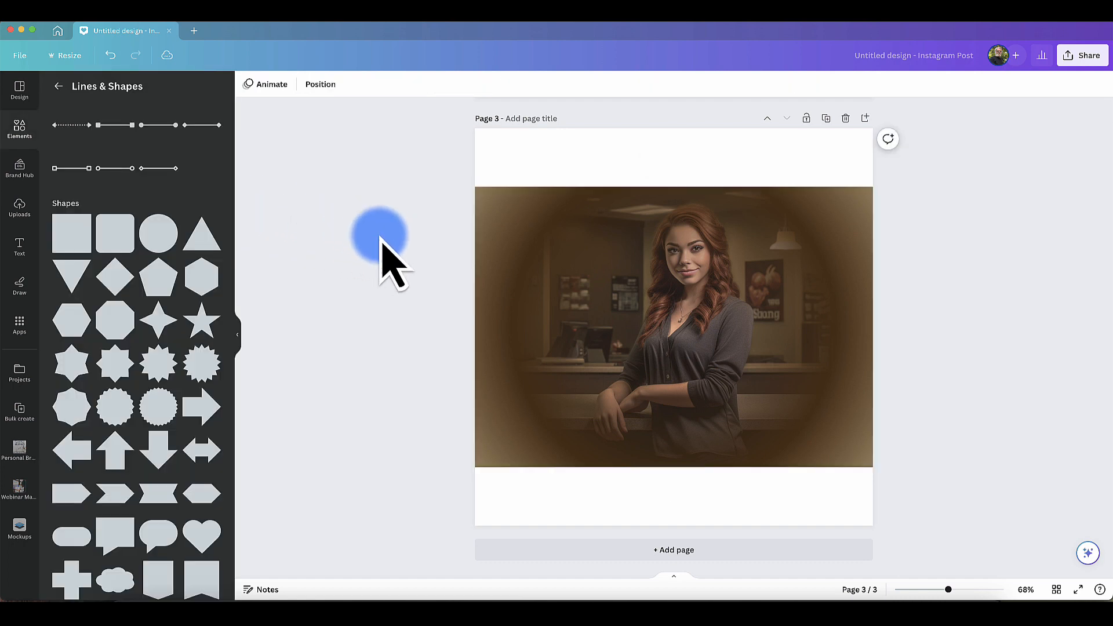
Step: Add a fourth page and search the elements for "person on the beach"
left_click(865, 118)
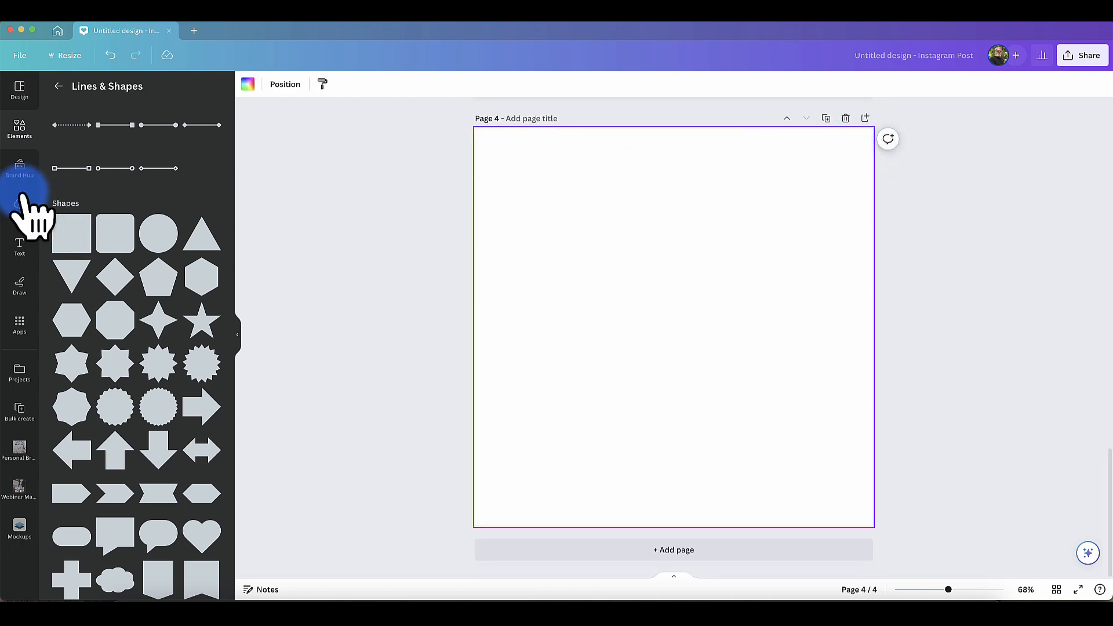
left_click(20, 129)
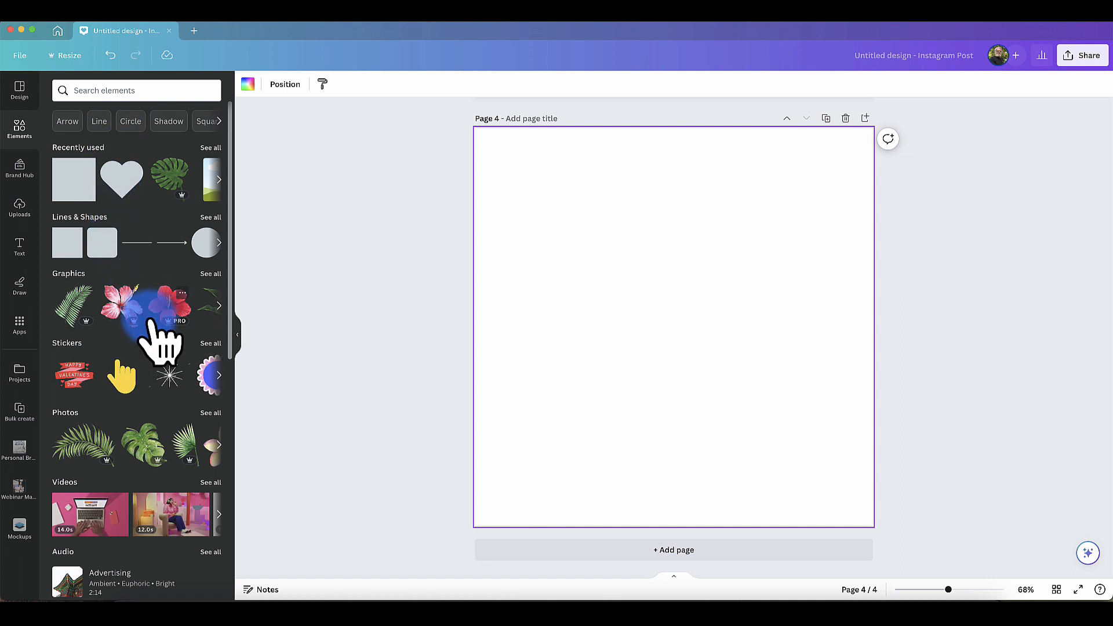
scroll(149, 321, "down", 1)
left_click(103, 90)
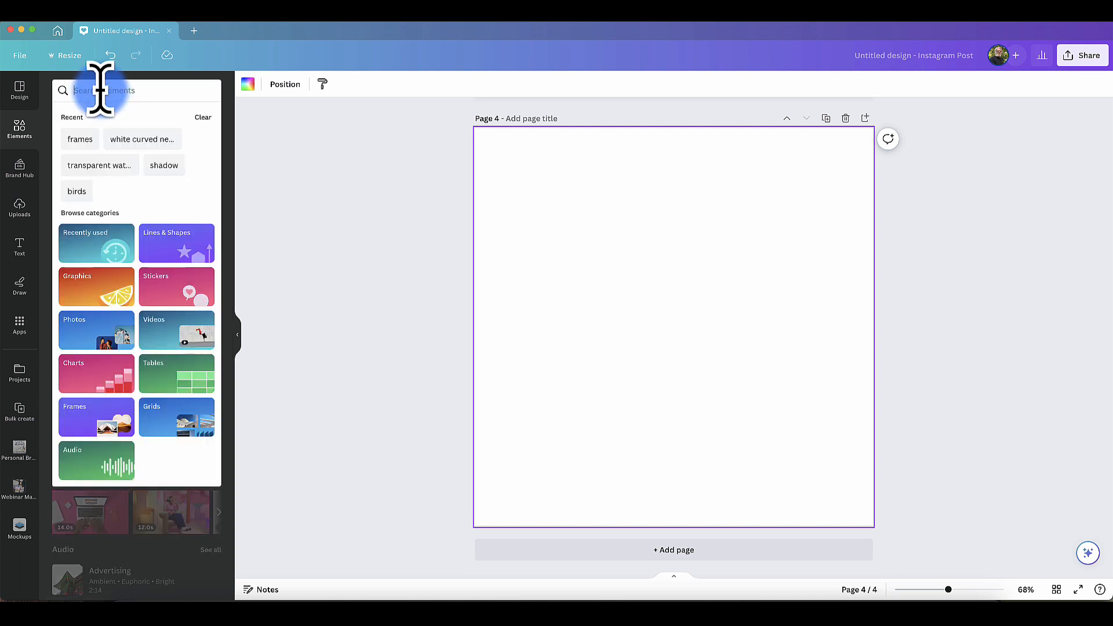
type("p")
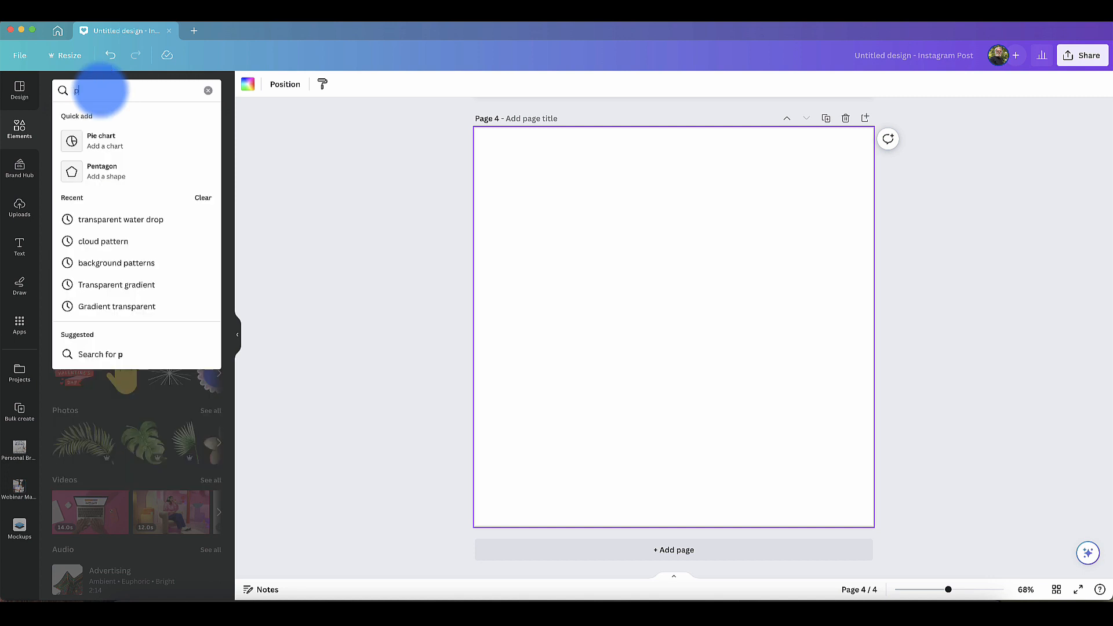
type("erson on the beach")
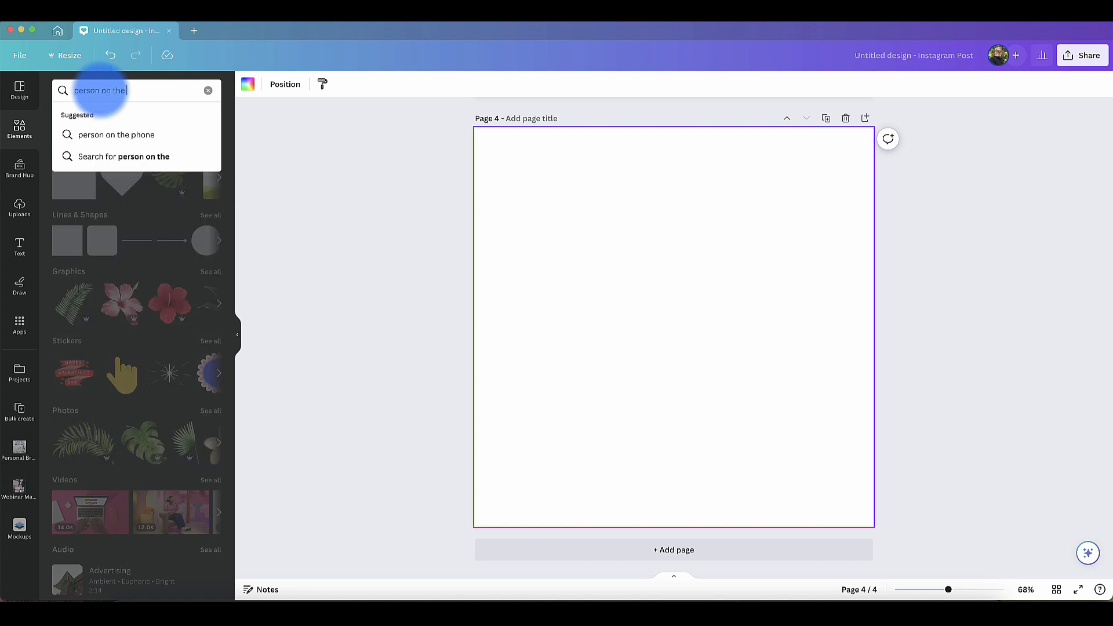
key("Return")
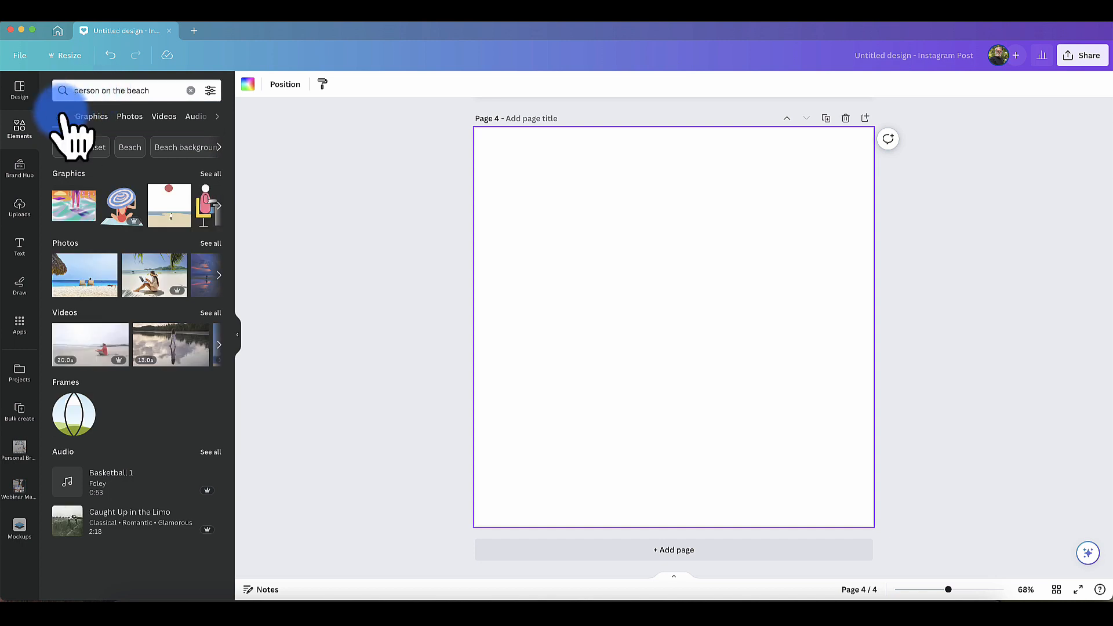
Step: Insert the photo of the woman with a laptop on the beach, enlarge it across page 4 and shift it so she sits at the left
left_click(211, 243)
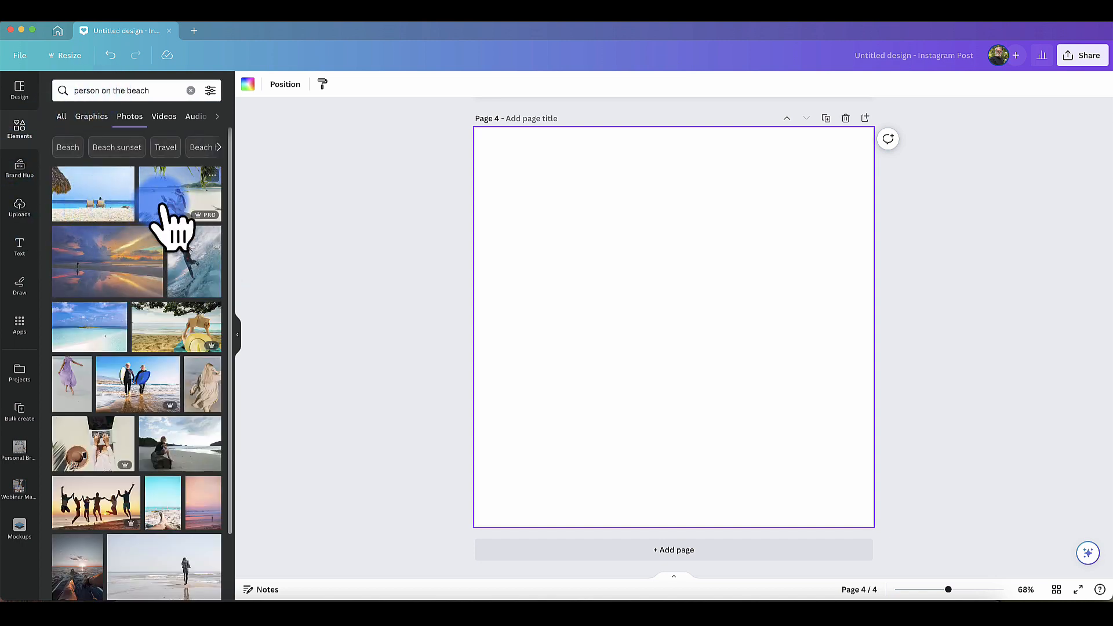
left_click(165, 205)
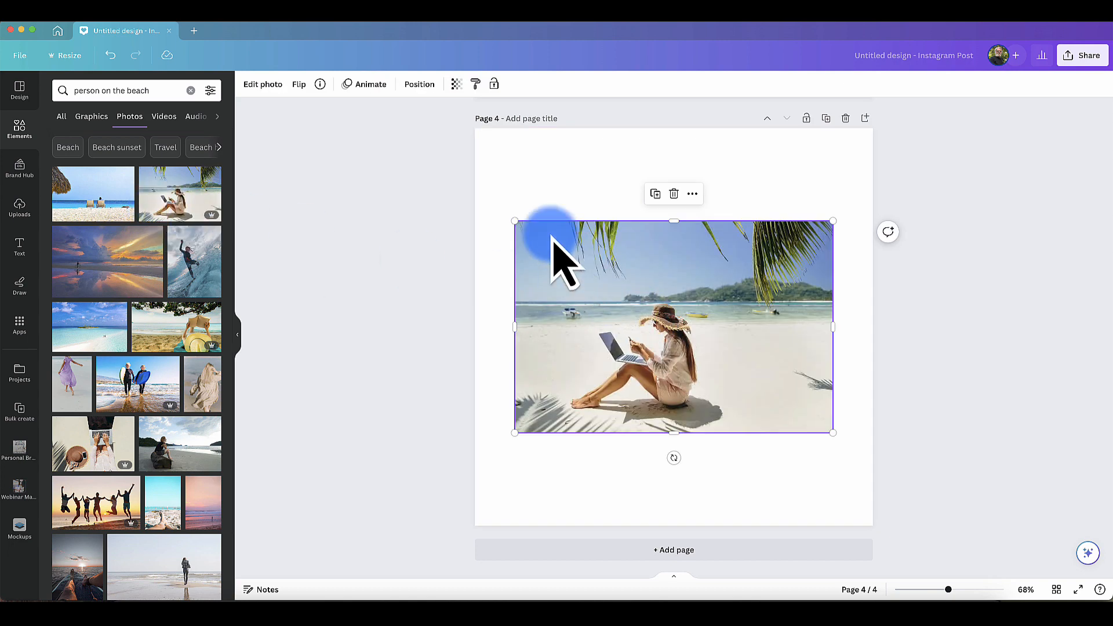
left_click_drag(515, 221, 412, 153)
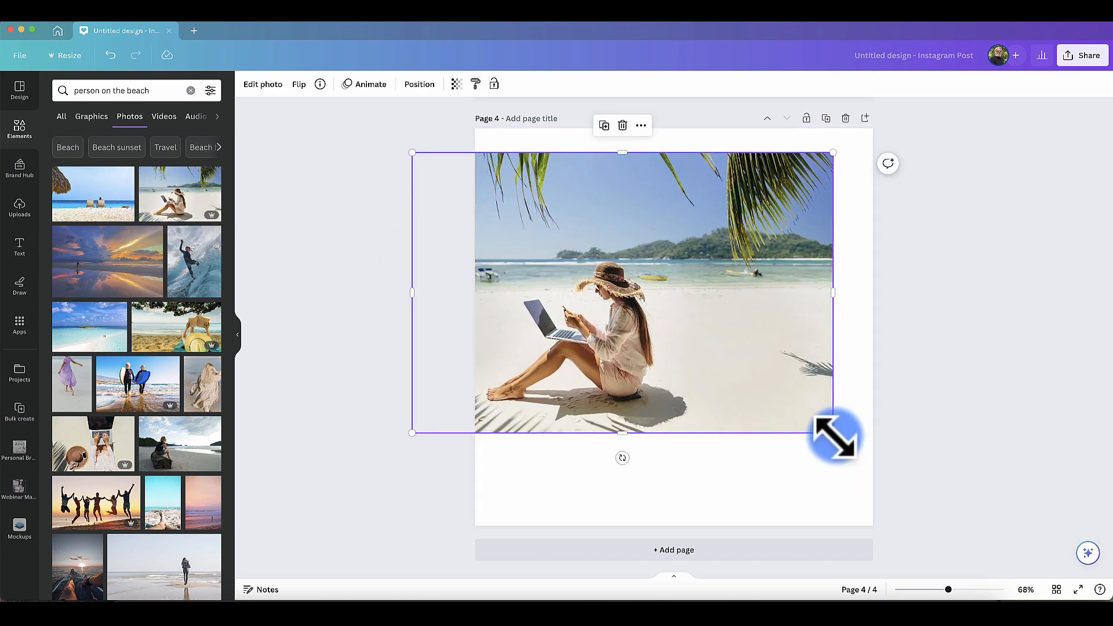
left_click_drag(833, 432, 956, 571)
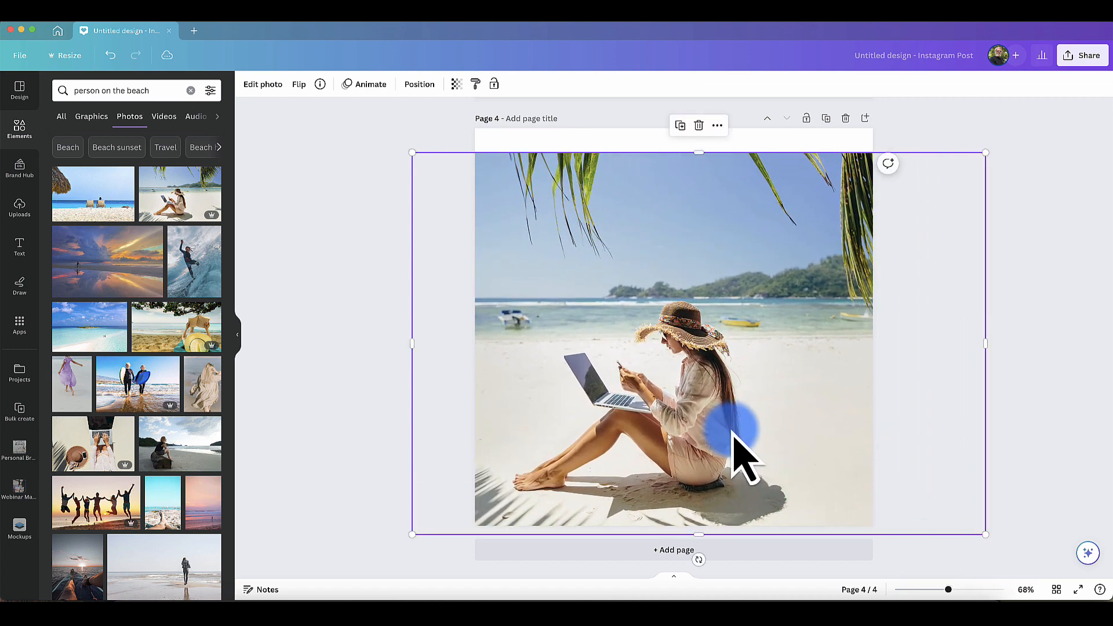
left_click_drag(731, 433, 640, 430)
left_click(1002, 368)
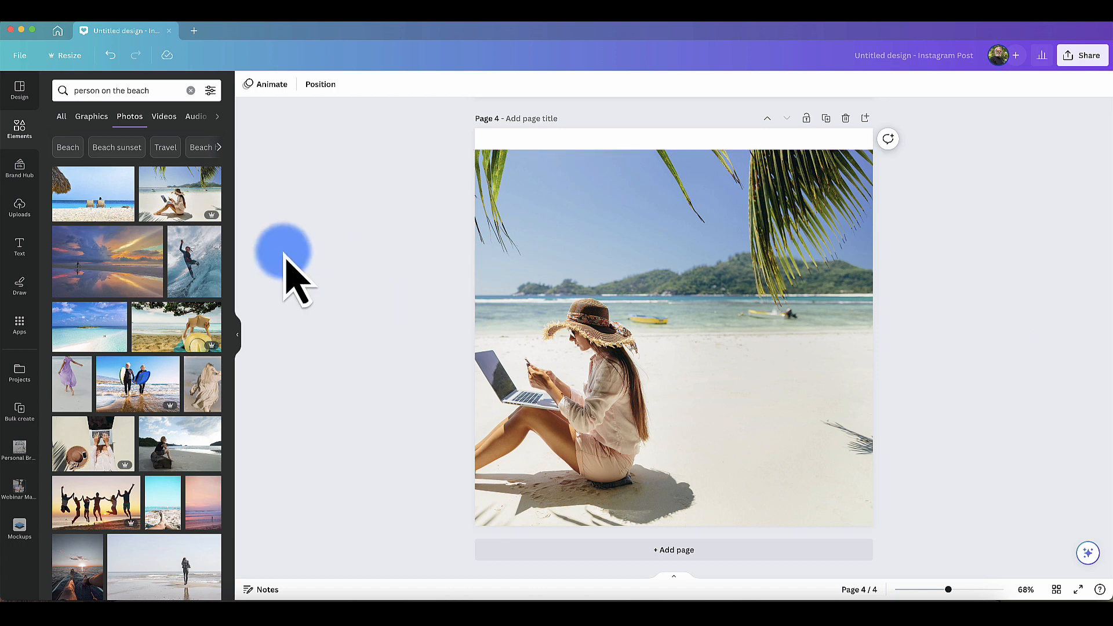
Step: Add a square shape and stretch it to cover the beach photo
left_click(23, 130)
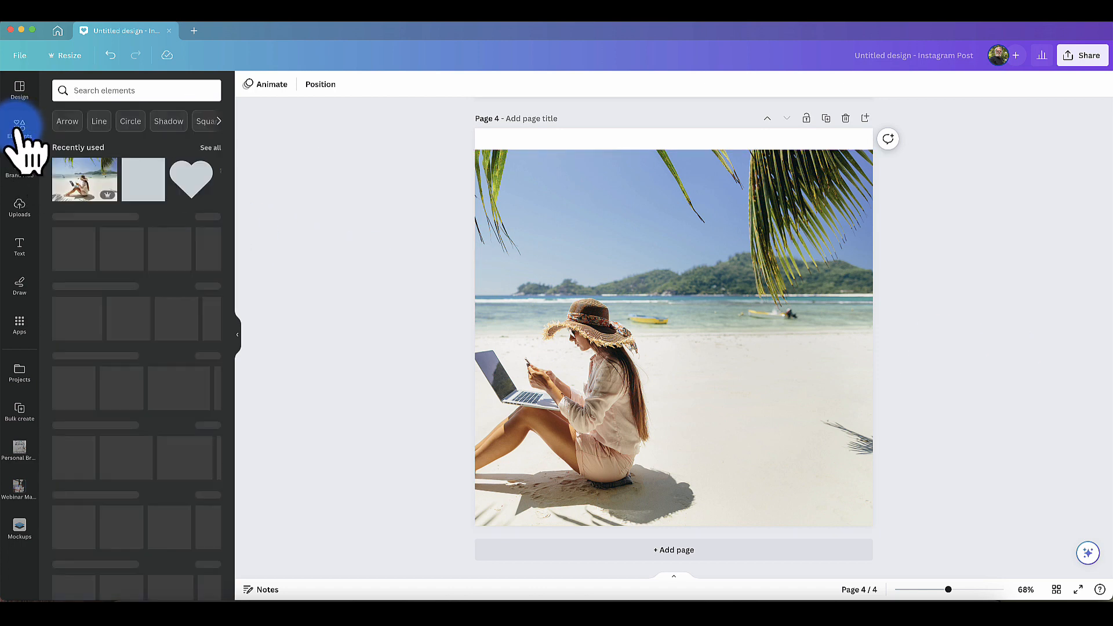
left_click(73, 237)
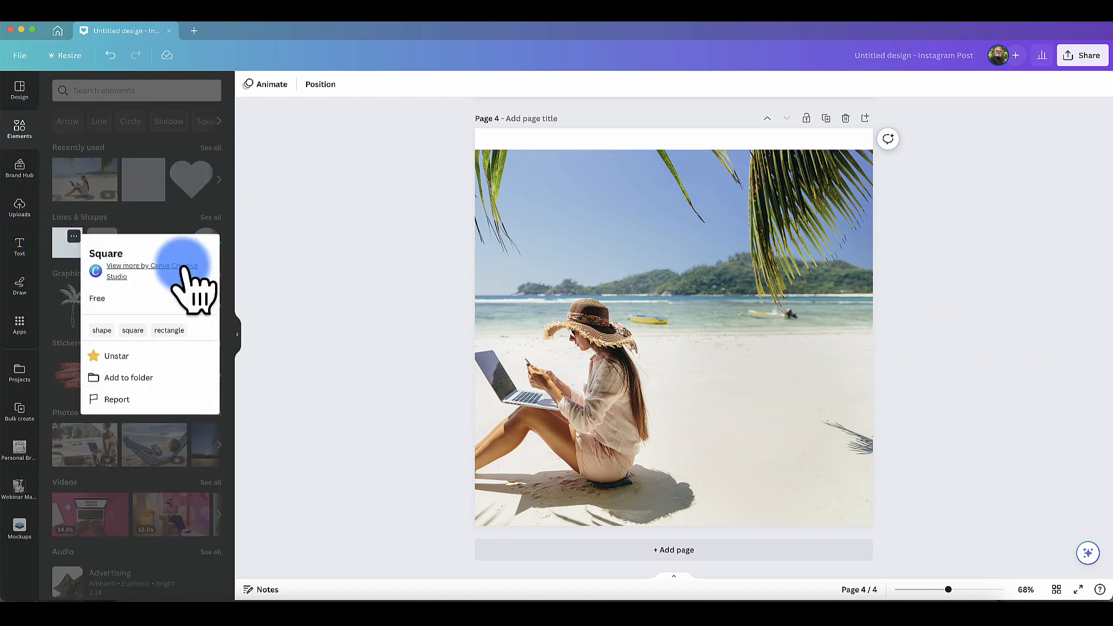
left_click(67, 246)
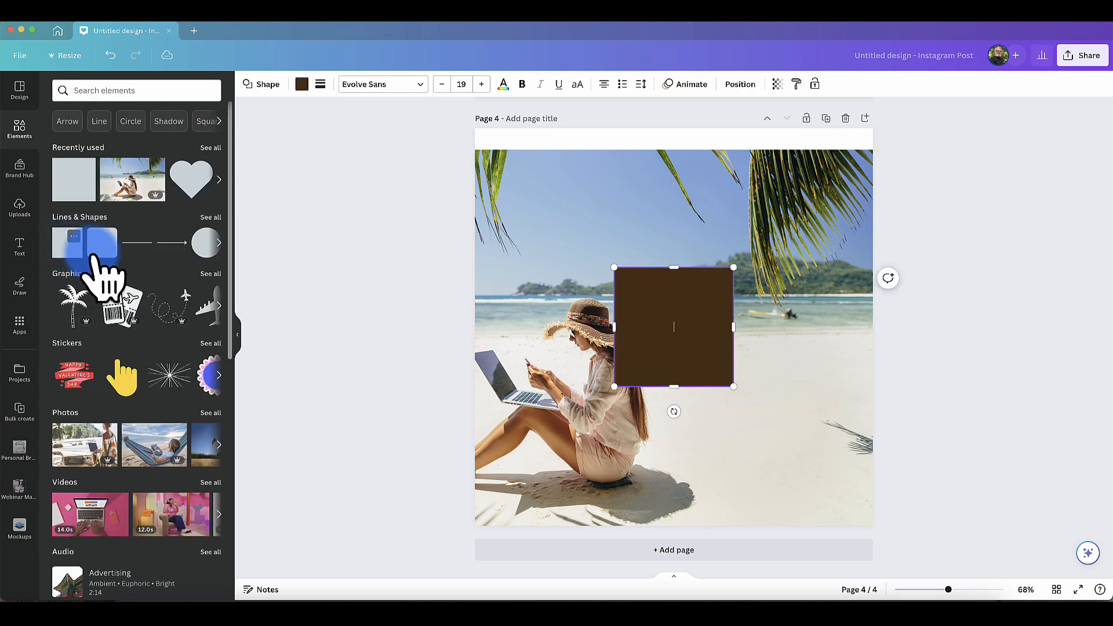
left_click_drag(614, 268, 472, 149)
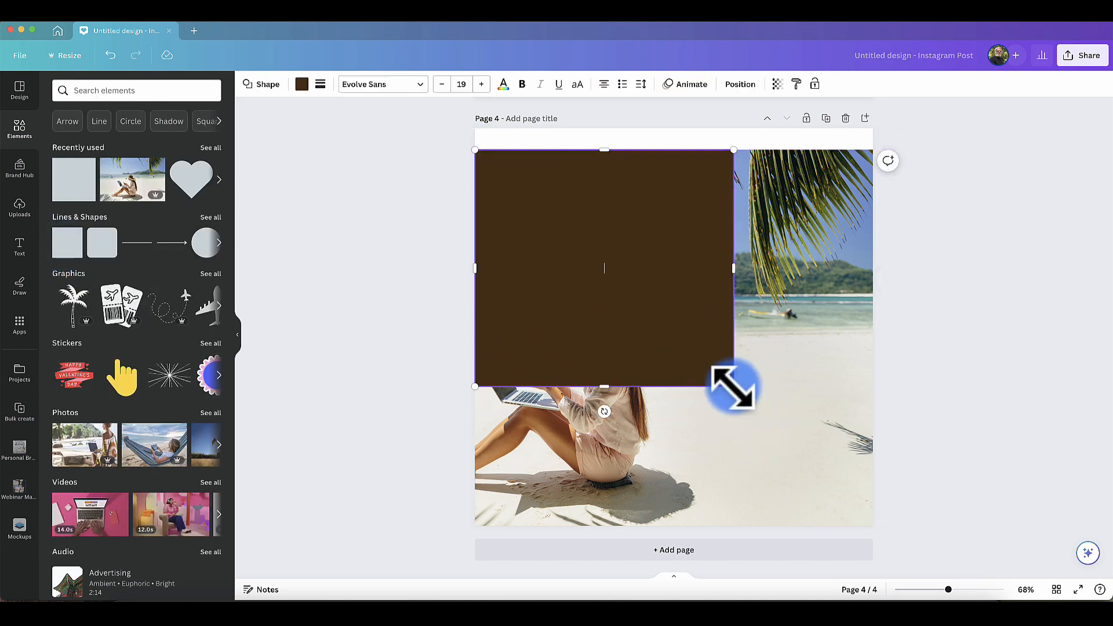
left_click_drag(733, 386, 871, 528)
left_click(367, 326)
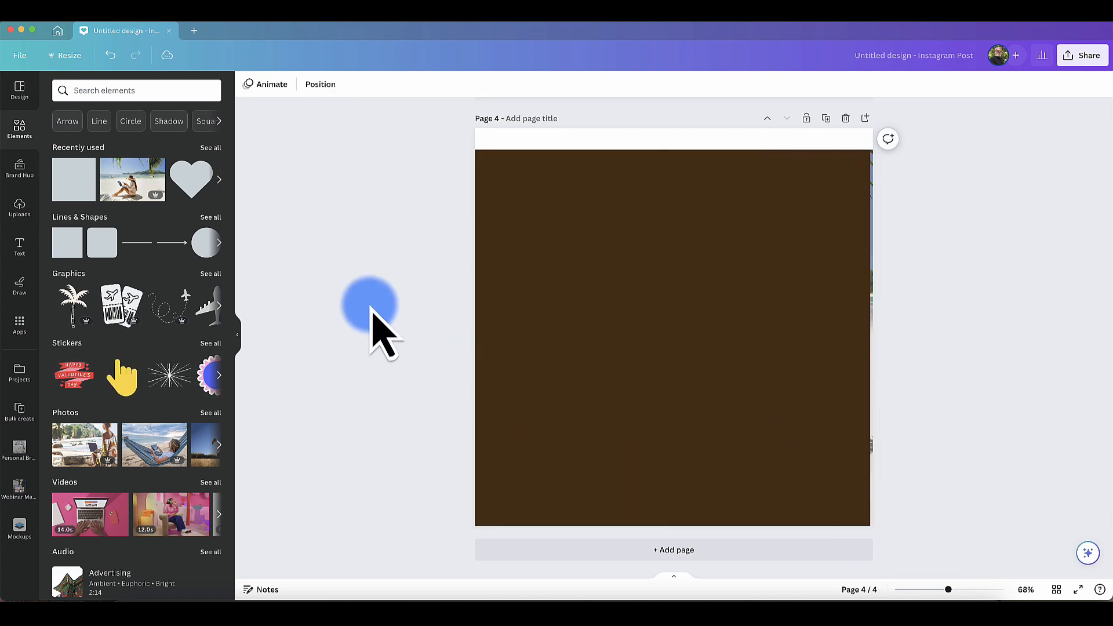
Step: Give the square a left-to-right linear gradient and reorder its colors so the light brown comes before the dark brown
left_click(558, 307)
left_click(301, 84)
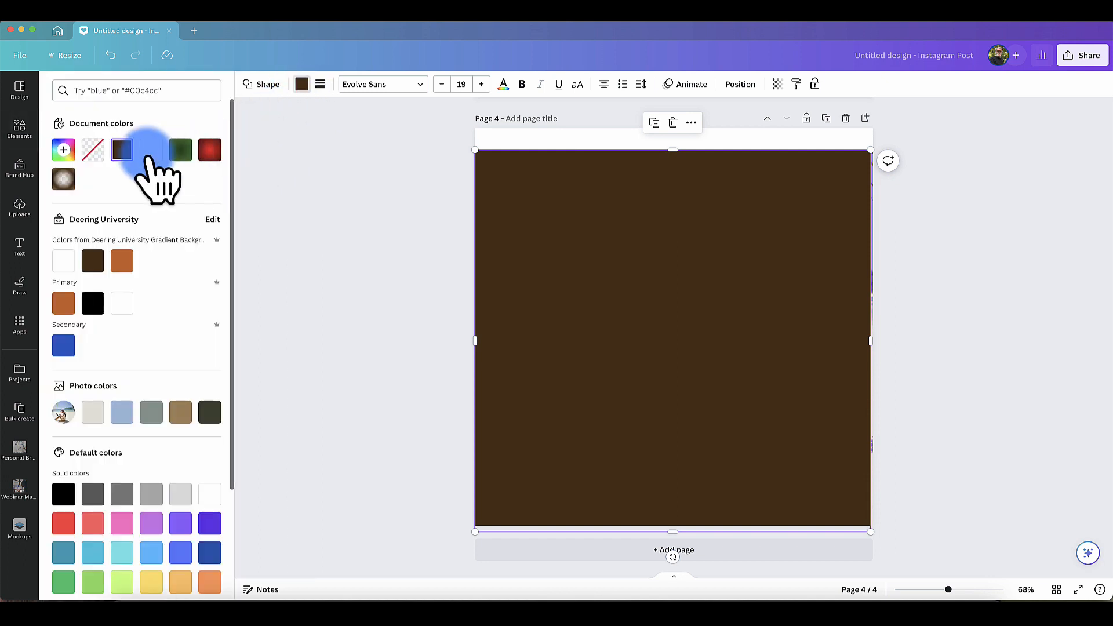
left_click(64, 149)
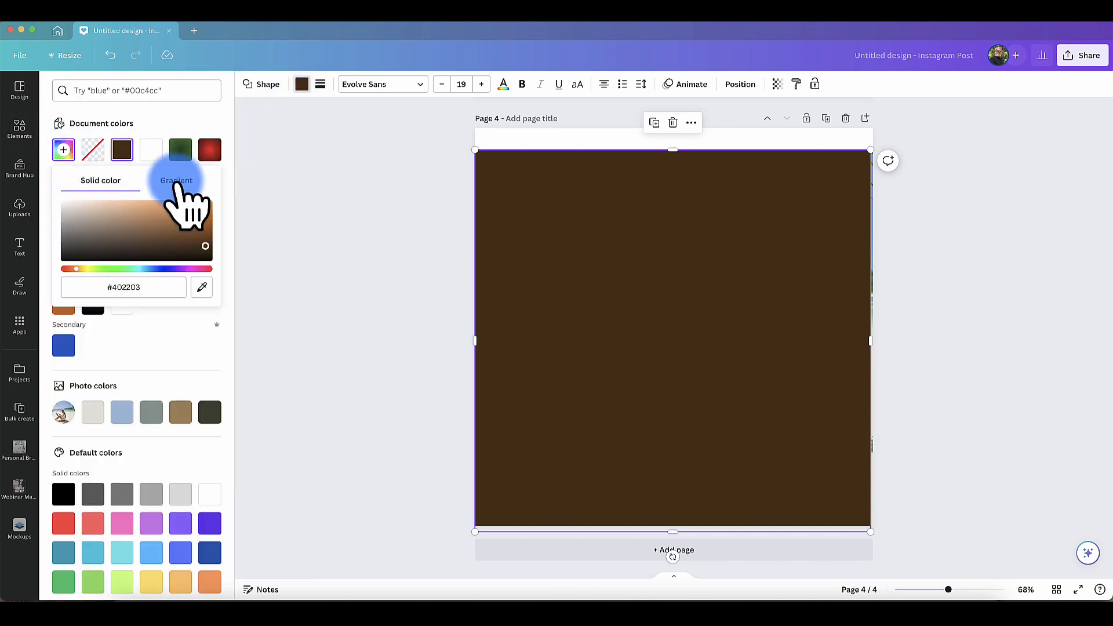
left_click(177, 182)
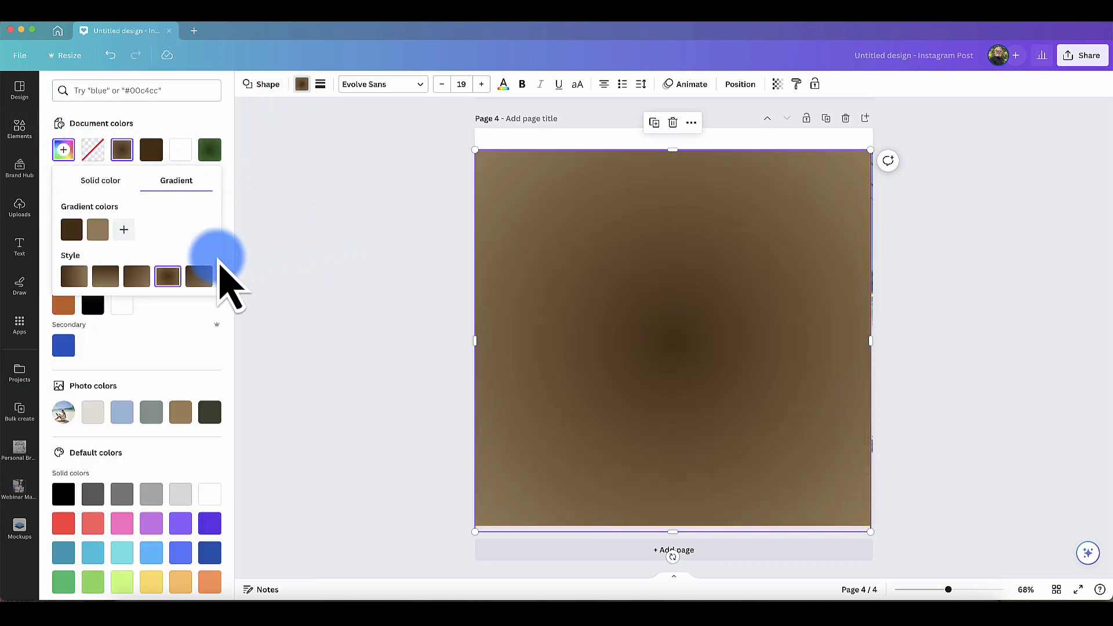
left_click(74, 276)
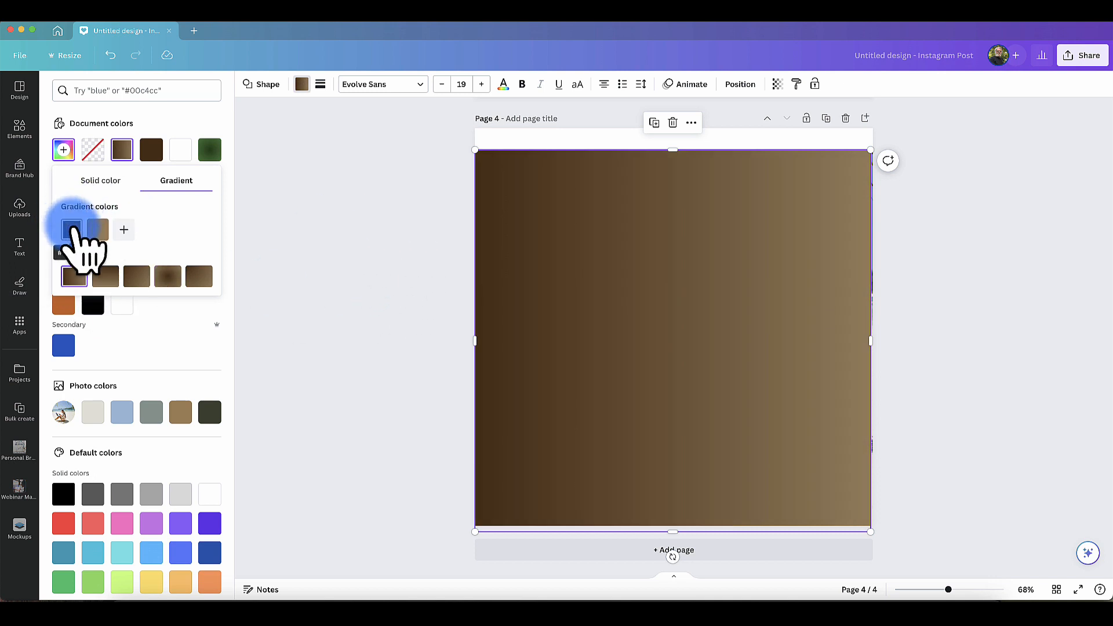
left_click_drag(72, 230, 114, 243)
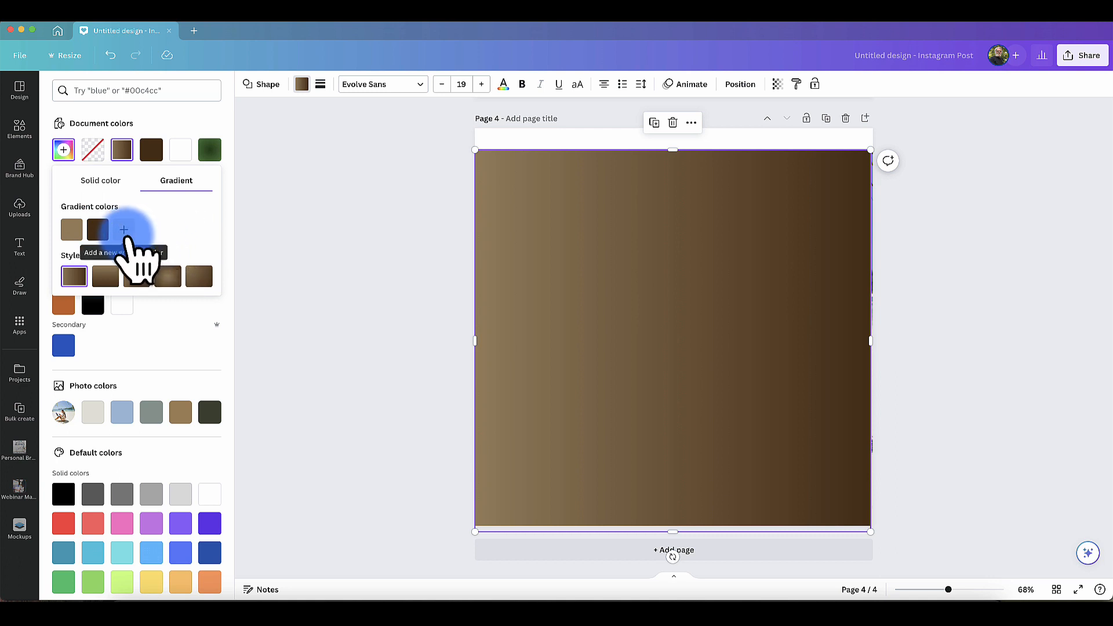
Step: Add a third gradient color, #402203 at 30% opacity, and reorder it to be the first color
left_click(124, 230)
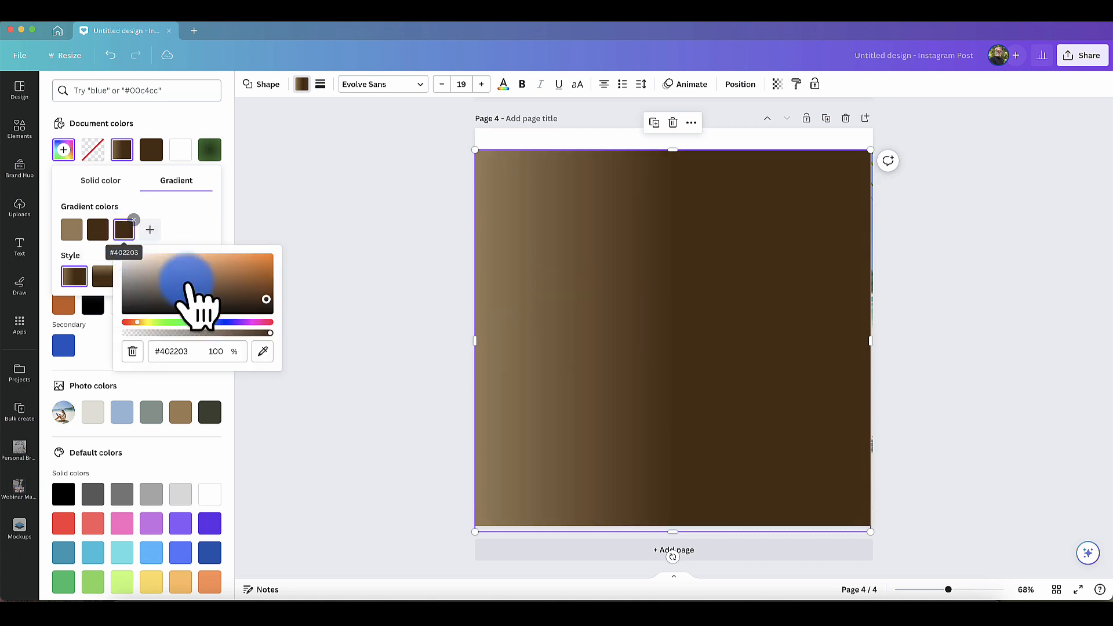
left_click_drag(270, 333, 165, 333)
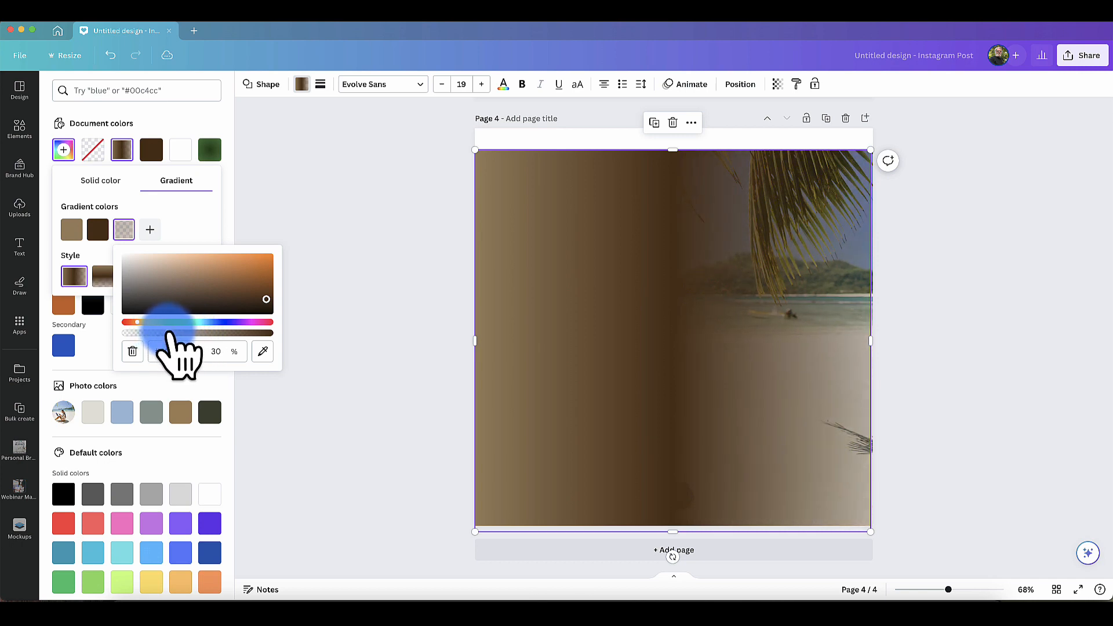
left_click(125, 230)
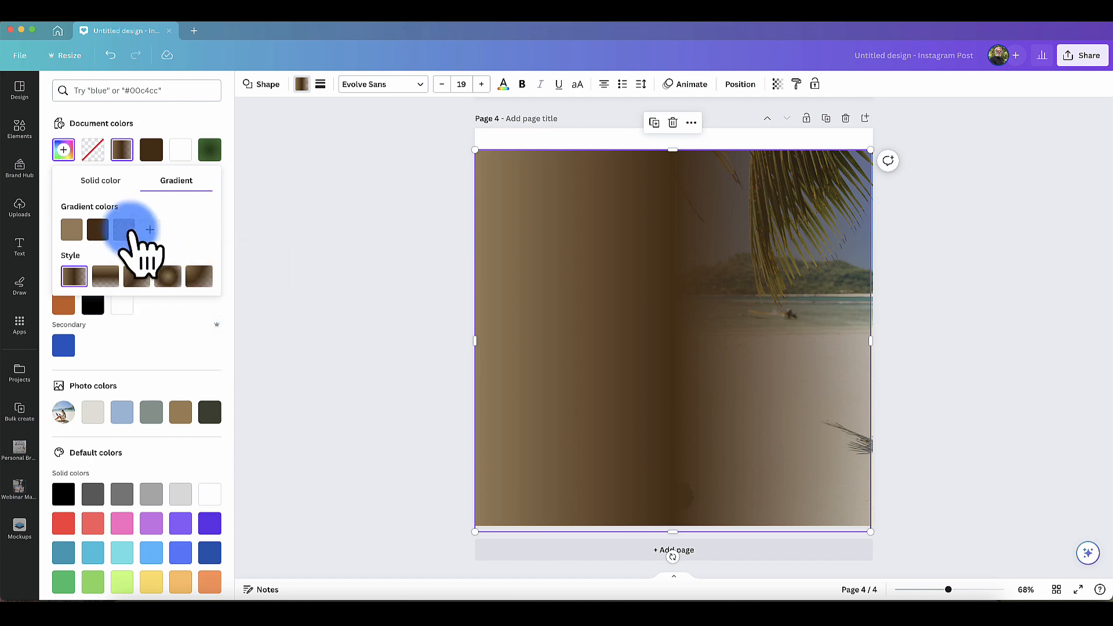
left_click(69, 230)
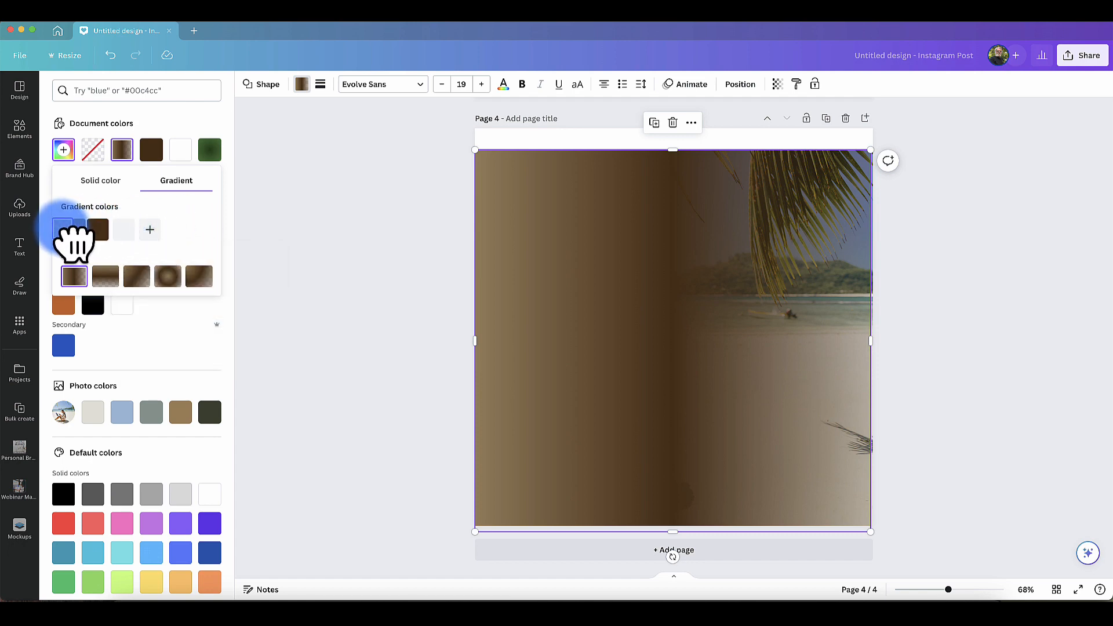
left_click_drag(65, 227, 70, 230)
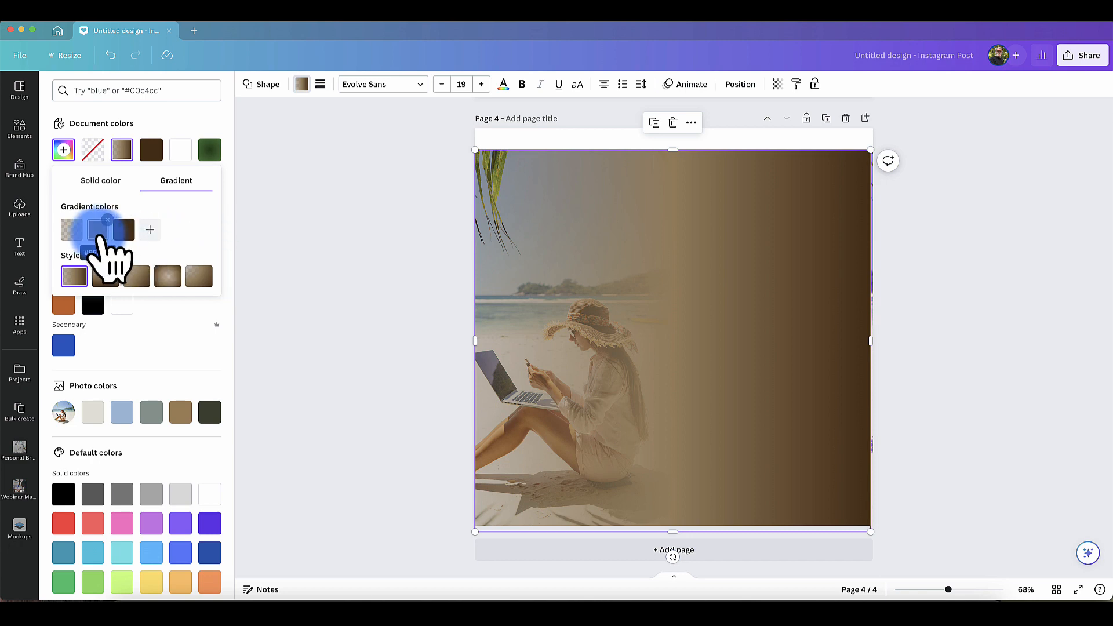
Step: Change the middle gradient color to the darker brown #694C23 and make it partly transparent
left_click(104, 235)
left_click(185, 286)
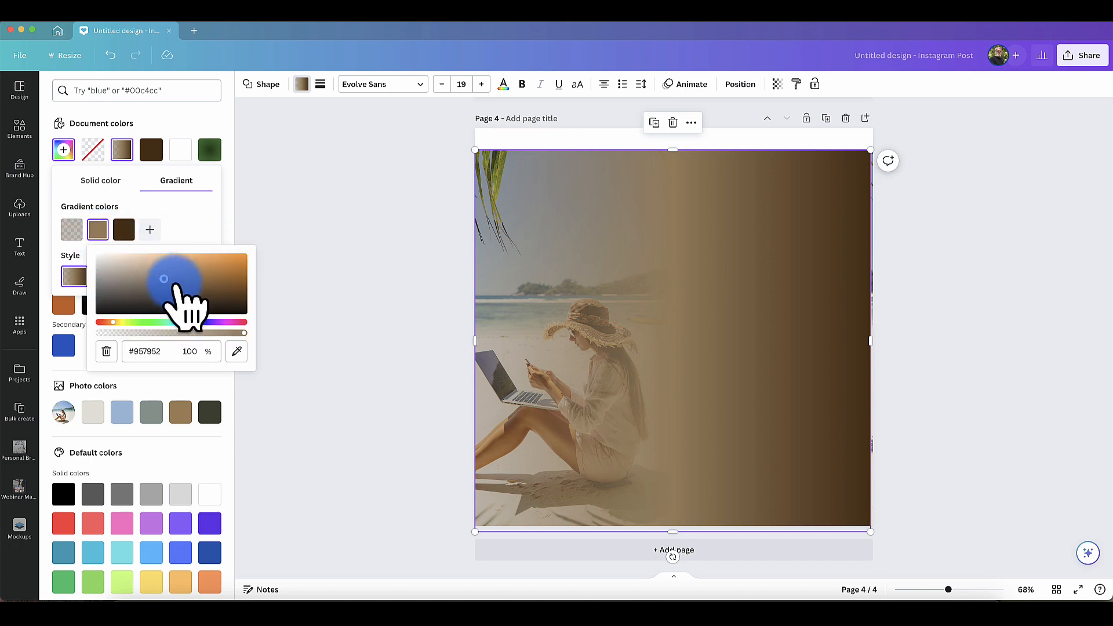
left_click_drag(165, 279, 189, 286)
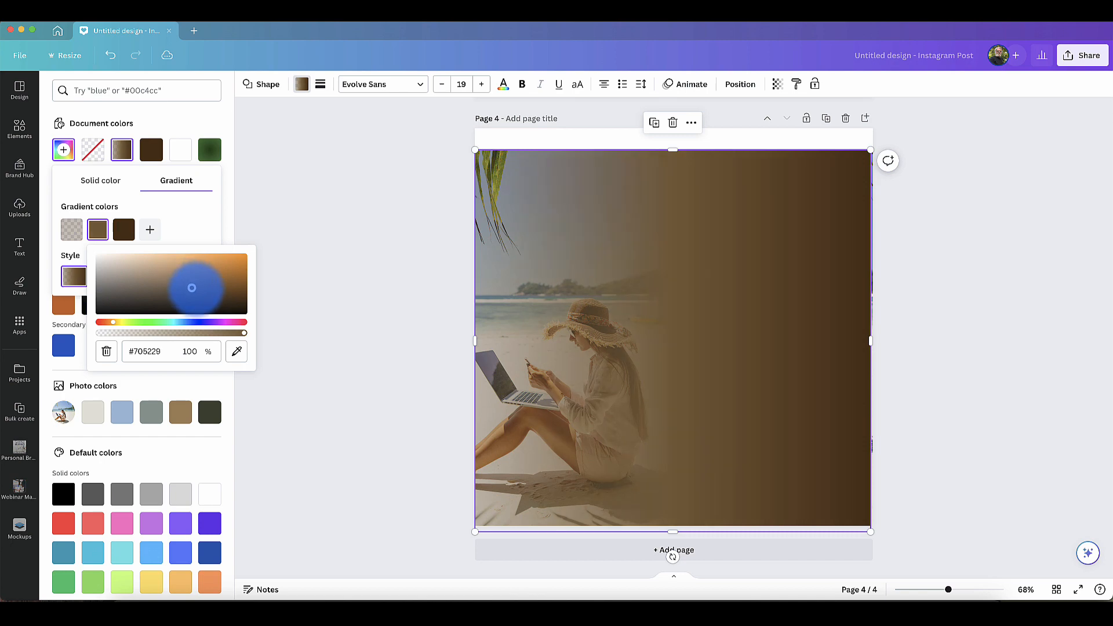
left_click_drag(244, 332, 210, 334)
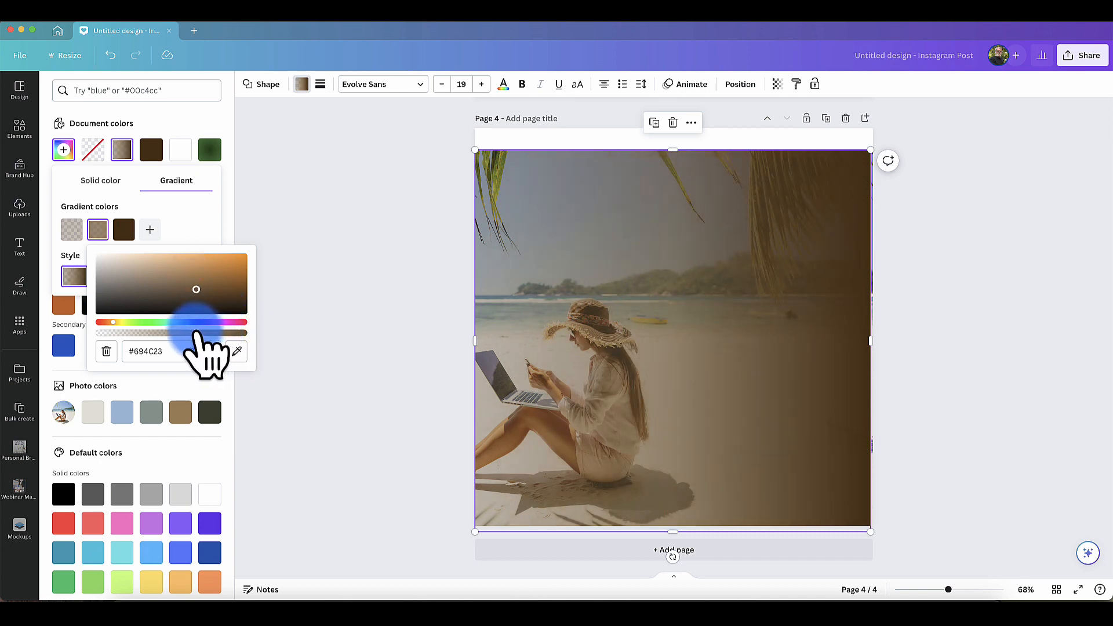
left_click(199, 233)
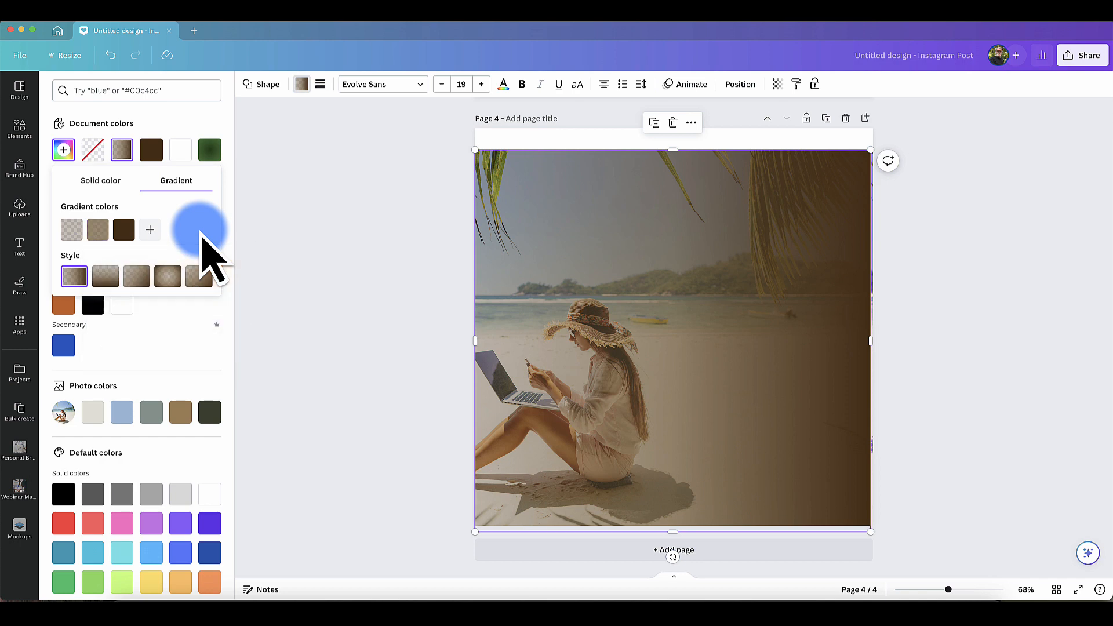
Step: Add a fourth gradient color, #402203 at 0% opacity, to the beach overlay and place it first
left_click(149, 229)
left_click_drag(294, 332, 151, 333)
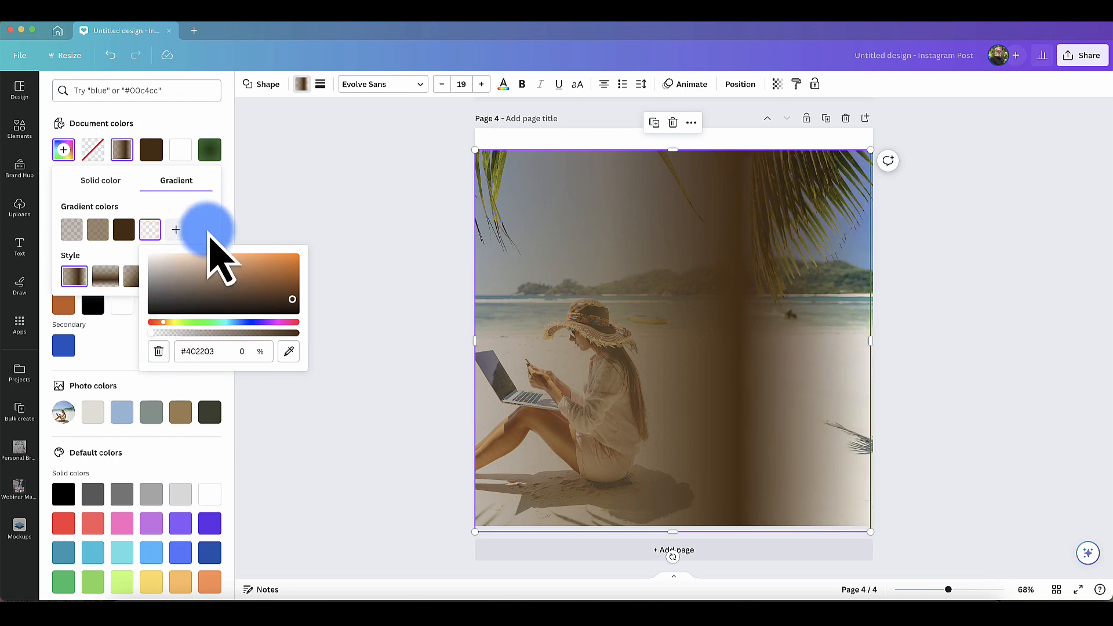
left_click(208, 233)
left_click_drag(149, 231, 63, 232)
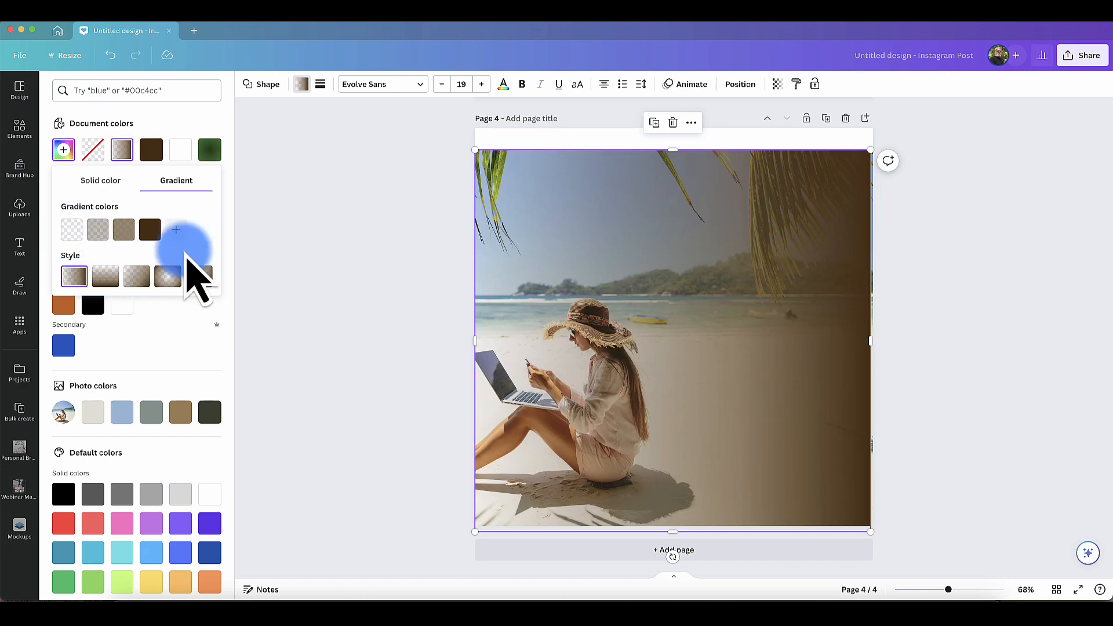
left_click(343, 262)
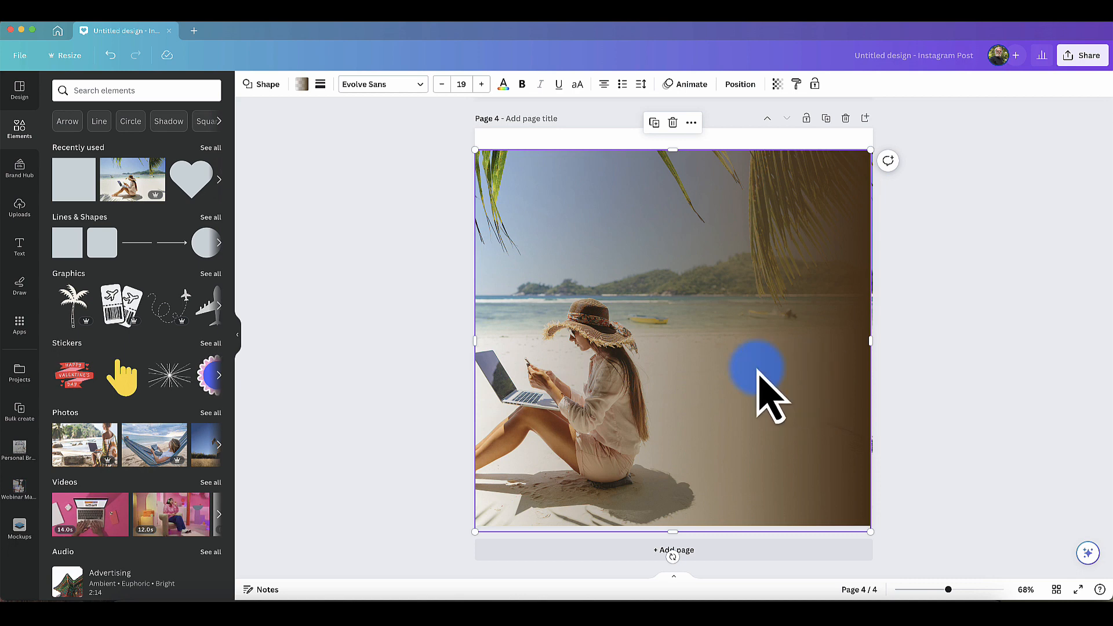
Step: Replace the last gradient color of the overlay with the secondary brand blue, #054EC1, using the color sampler
left_click(302, 85)
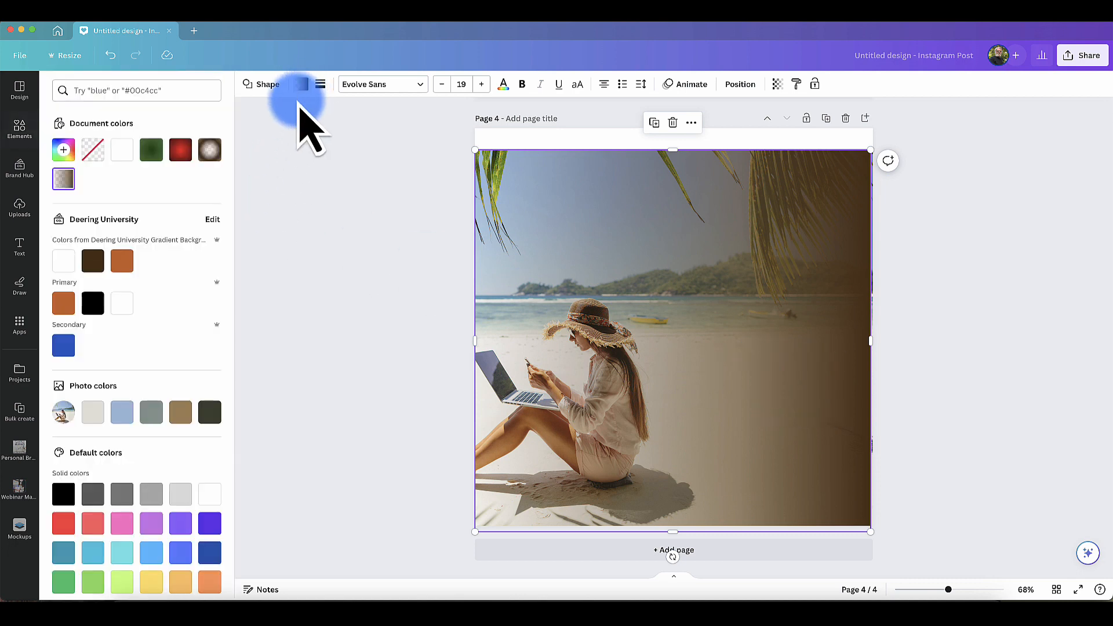
left_click(65, 181)
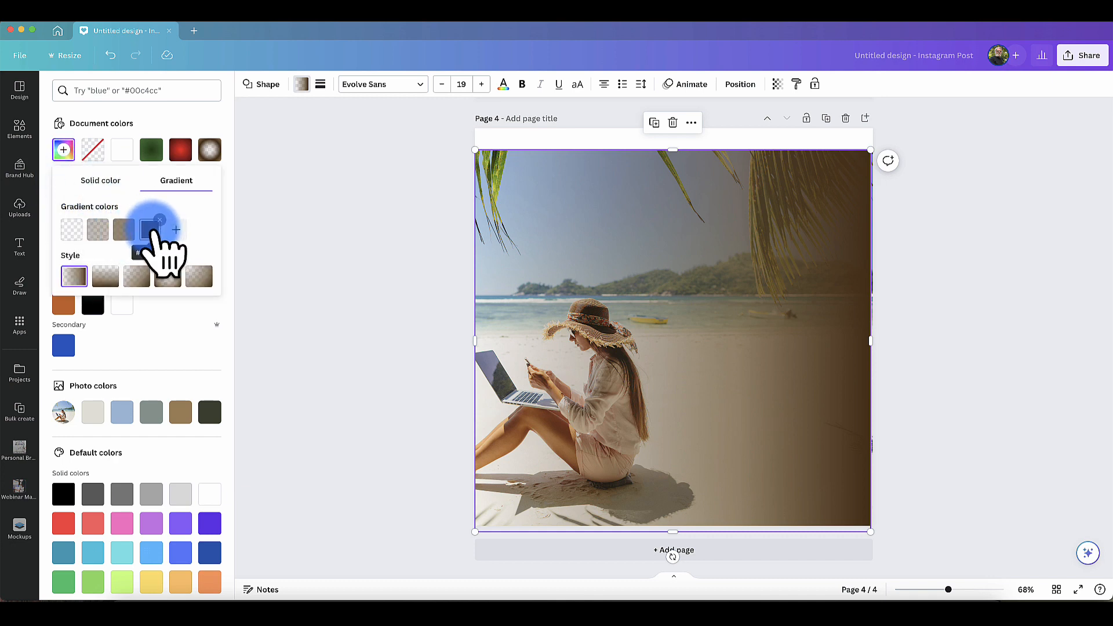
left_click(150, 229)
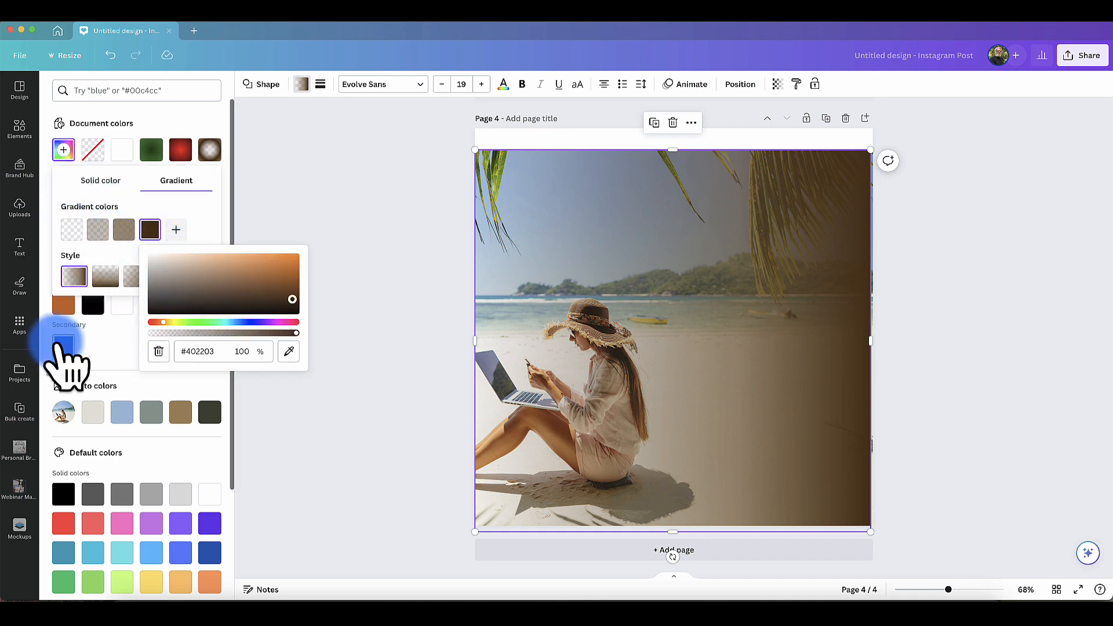
left_click(289, 351)
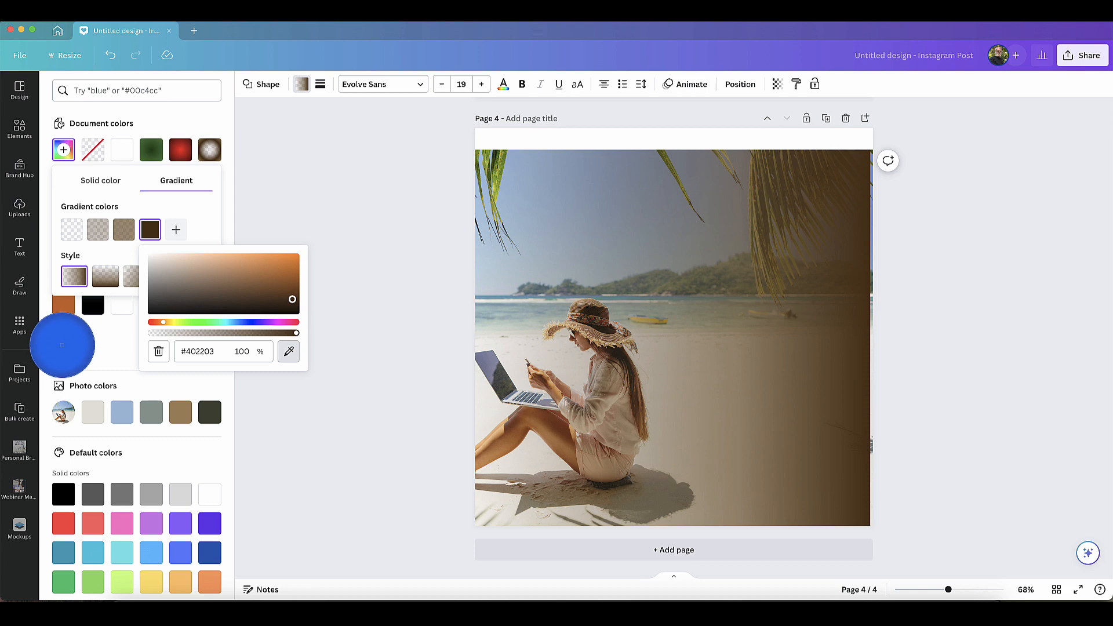
left_click(62, 345)
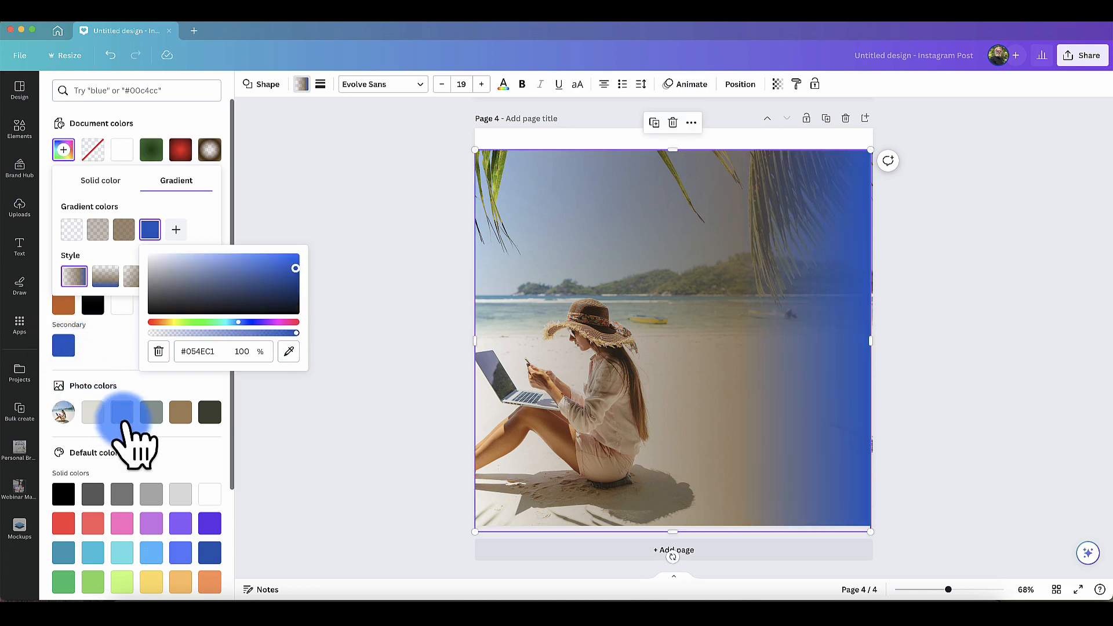
Step: Sample the light blue #96B6D7 from the photo colors as the last gradient color and close the color settings
left_click(288, 352)
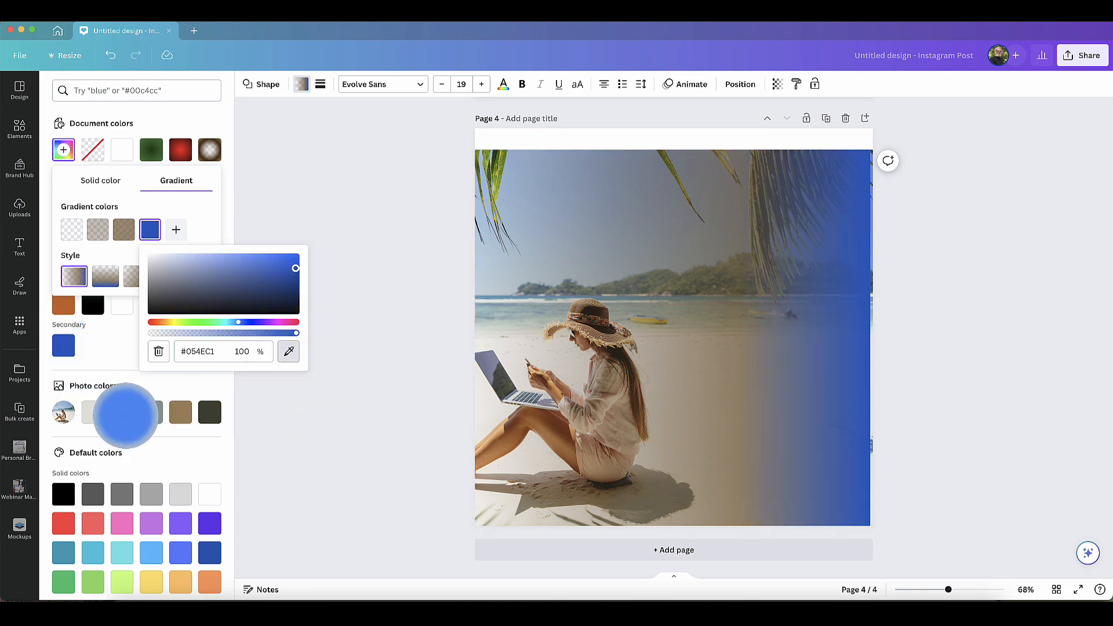
left_click(126, 415)
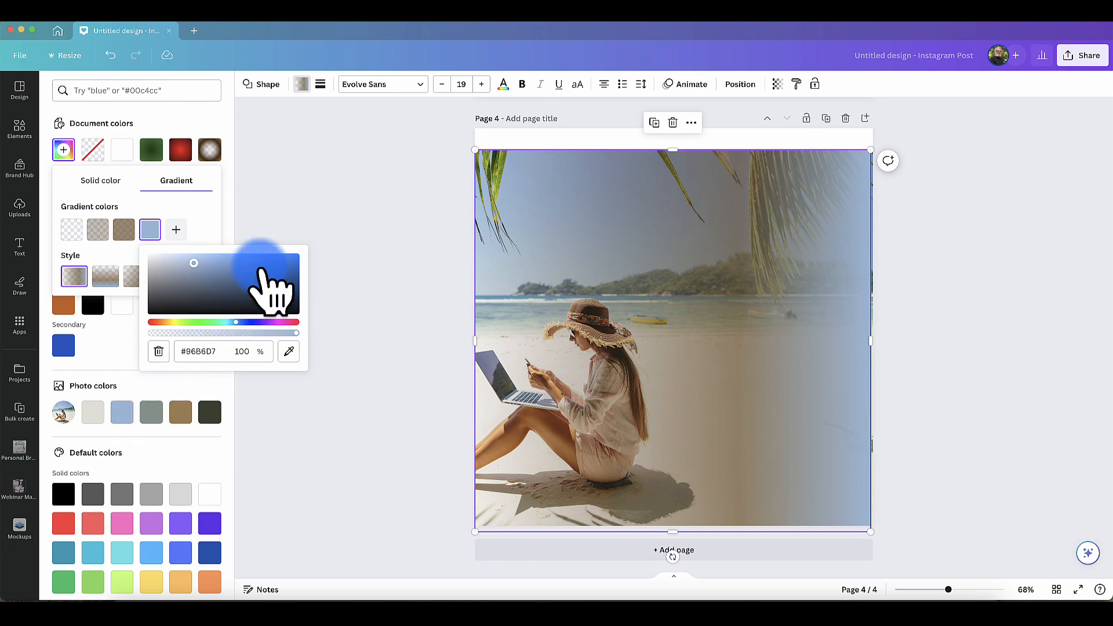
left_click(323, 208)
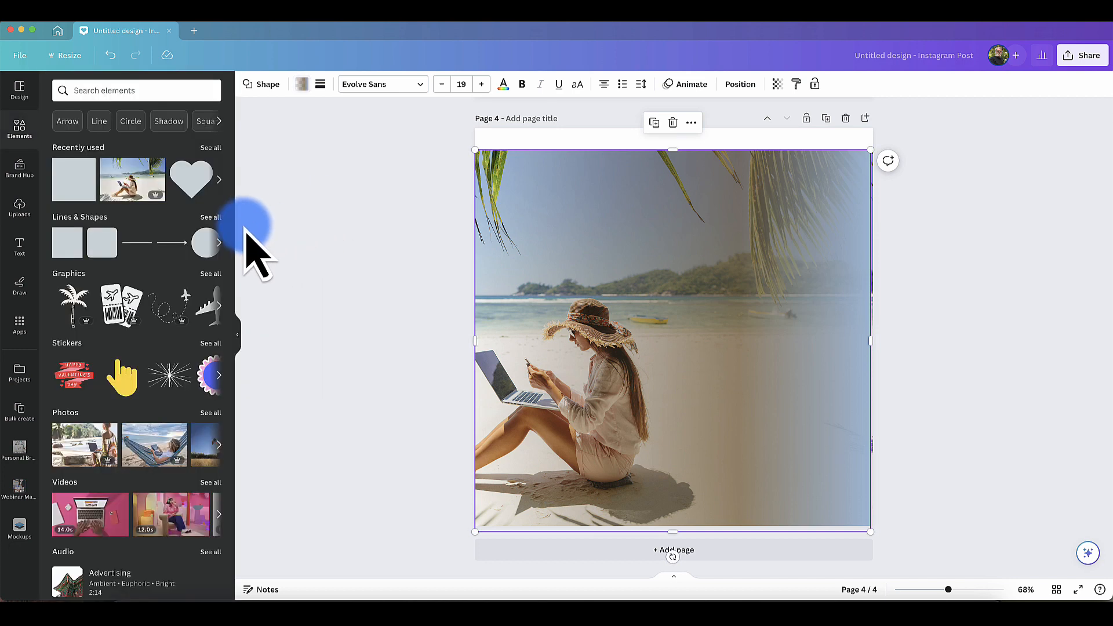
Step: Replace the overlay's third gradient color with gray-green #7F918A sampled from the photo colors and lower its opacity
left_click(302, 85)
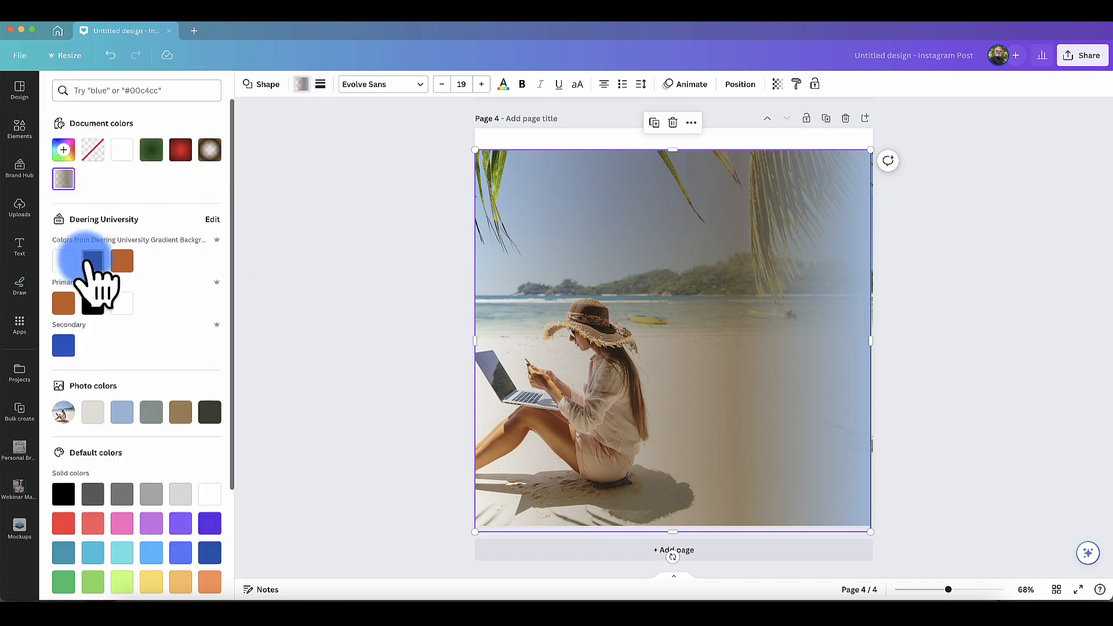
left_click(63, 149)
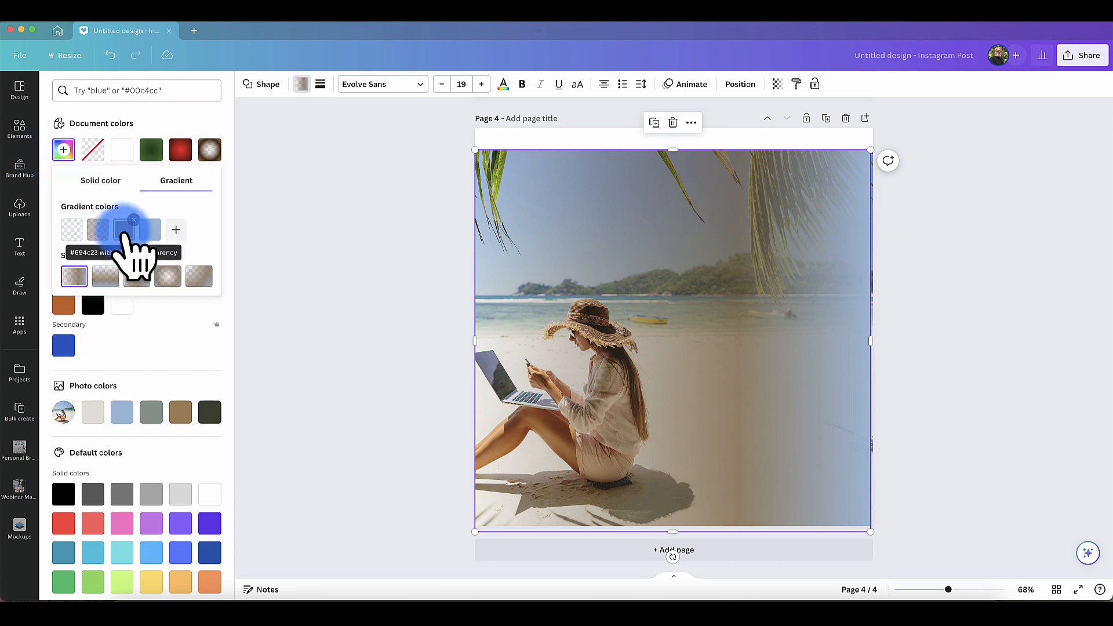
left_click(123, 229)
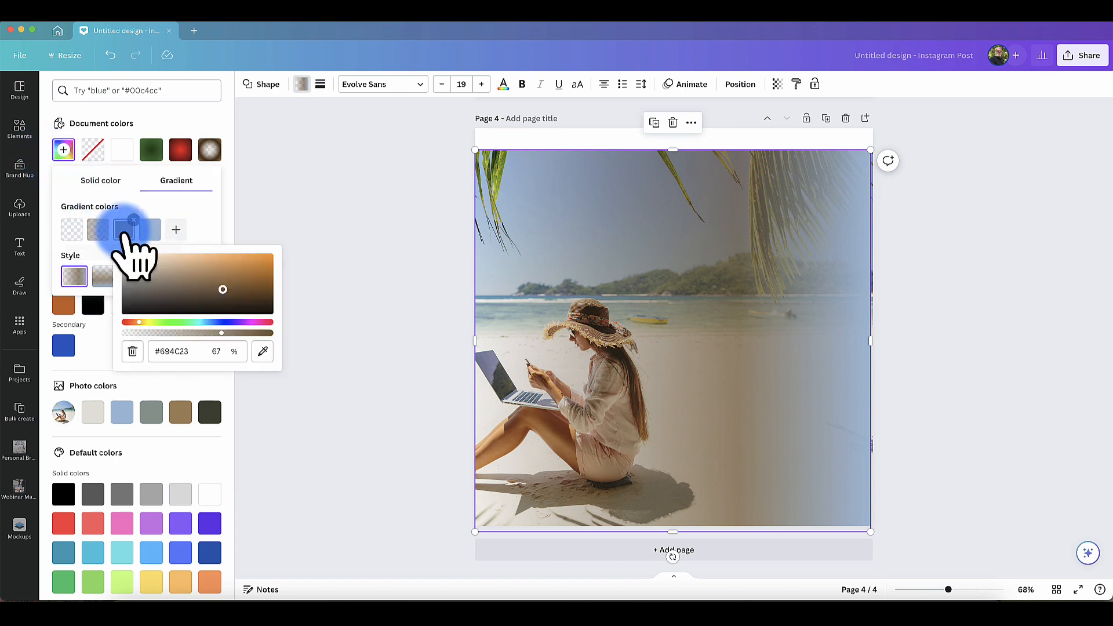
left_click(262, 351)
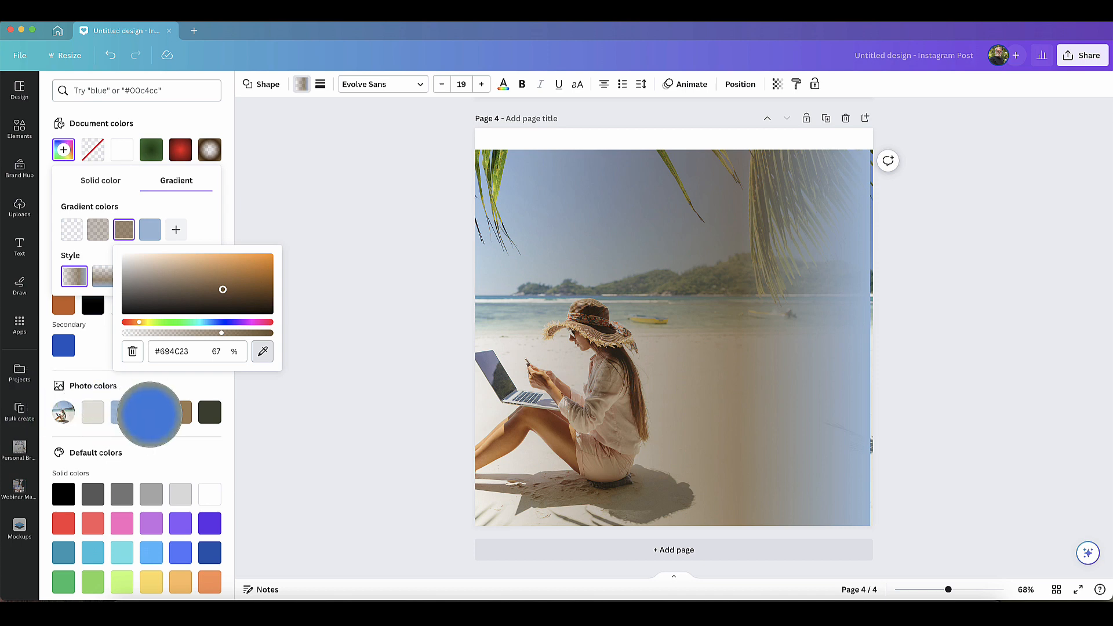
left_click(150, 414)
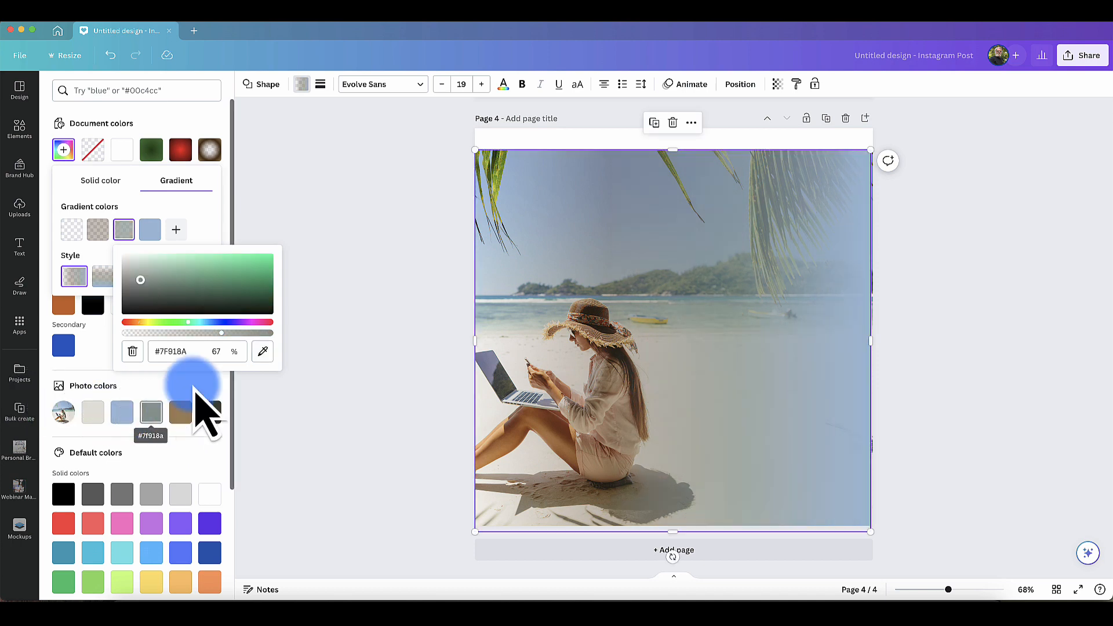
mouse_move(231, 333)
left_mouse_down()
mouse_move(247, 333)
mouse_move(225, 335)
left_mouse_up()
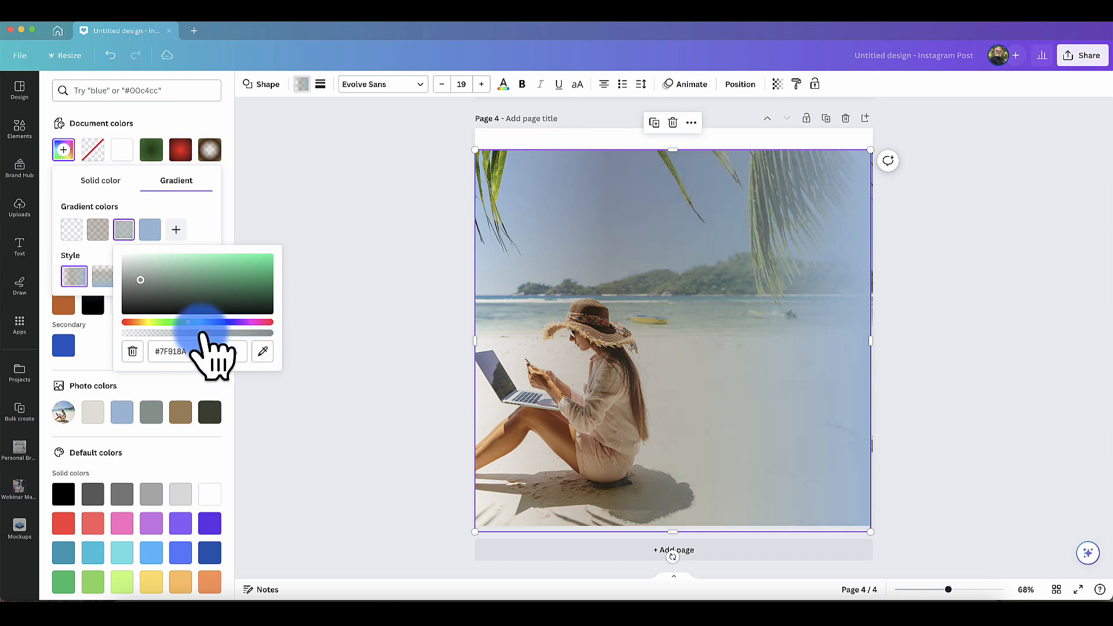
left_click(333, 271)
left_click(334, 271)
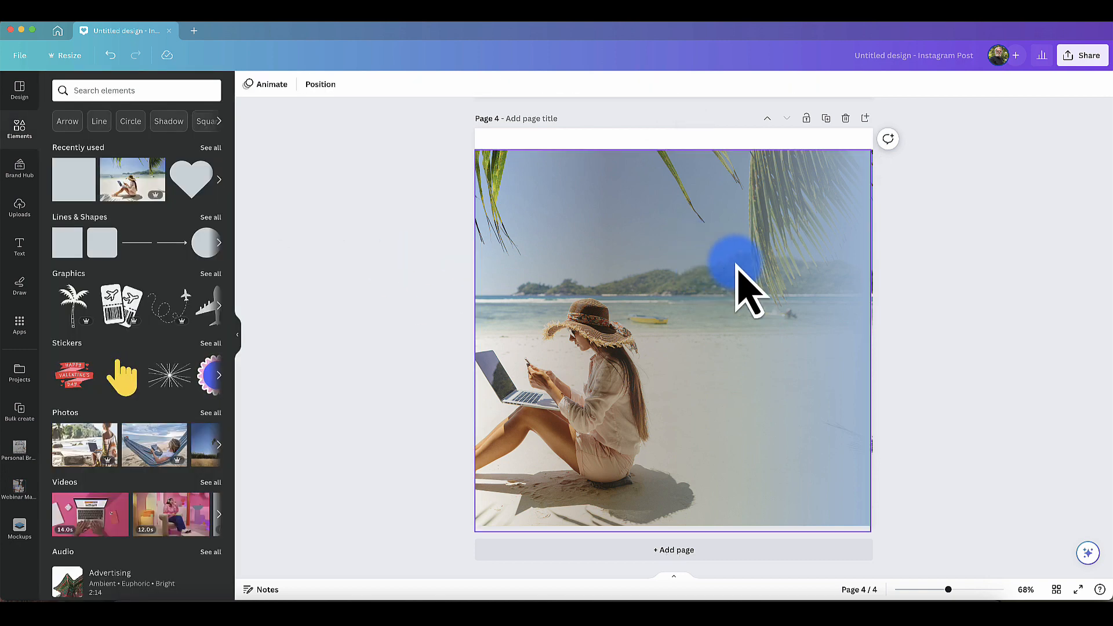
Step: Widen the gradient overlay slightly so it covers the beach photo's right edge
left_click(739, 290)
left_click_drag(870, 343, 875, 343)
left_click(411, 246)
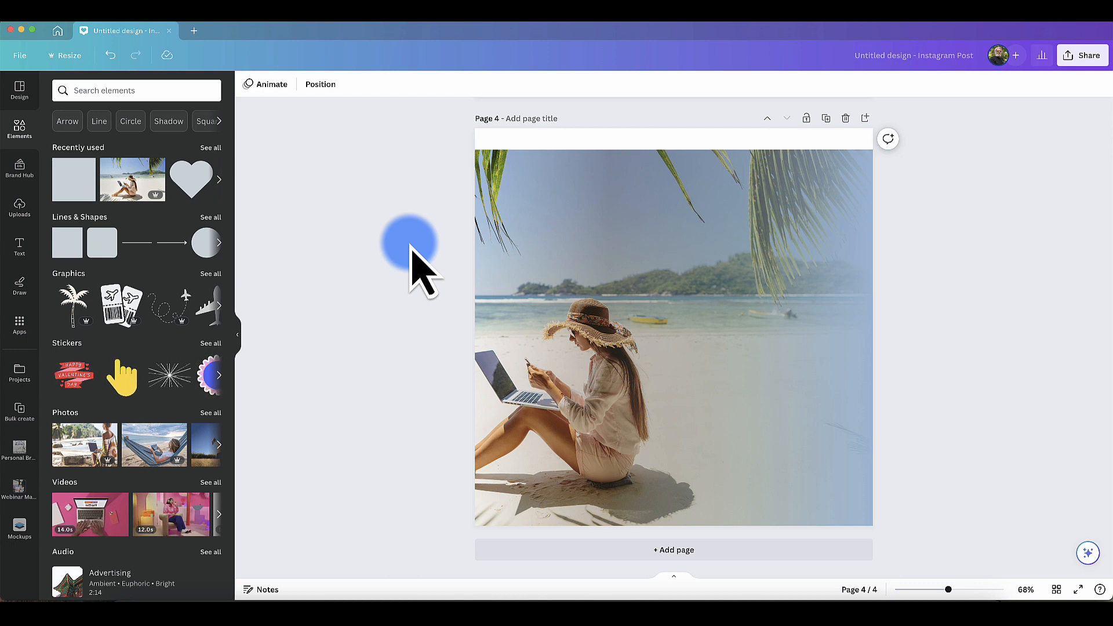
left_click(713, 23)
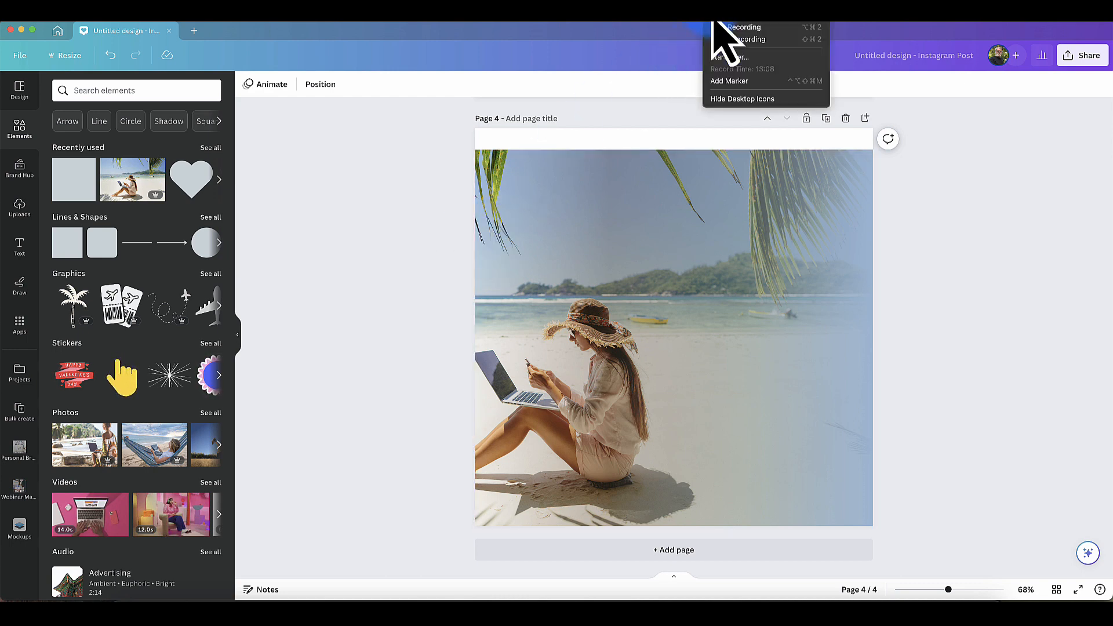
left_click(474, 258)
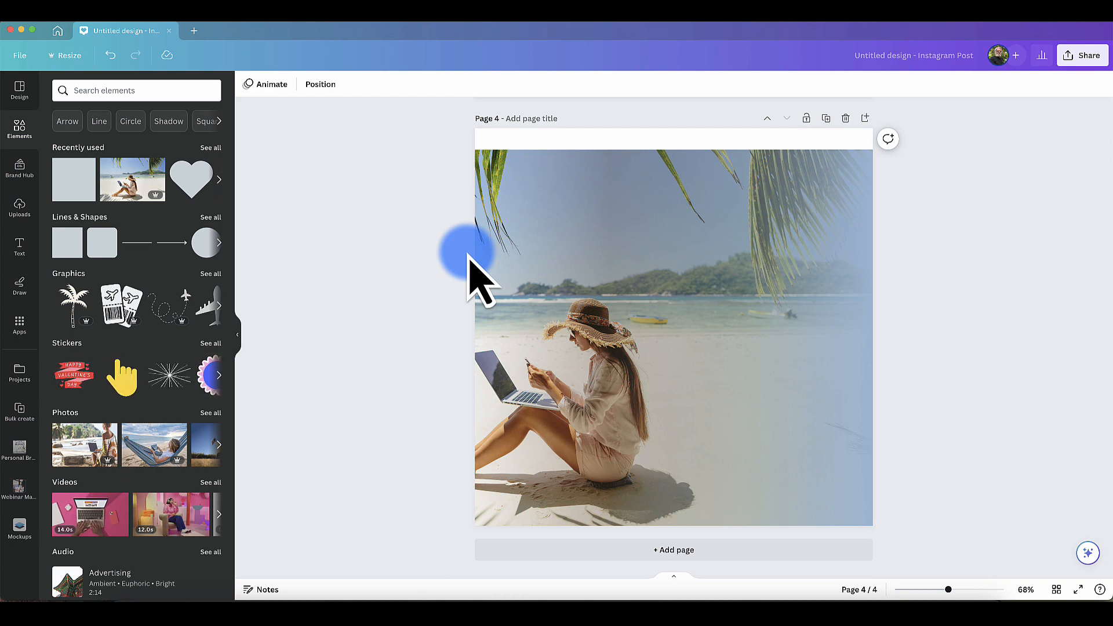
Step: Add a heading to page 4 and place it on the faded area beside the woman
left_click(21, 246)
left_click(148, 177)
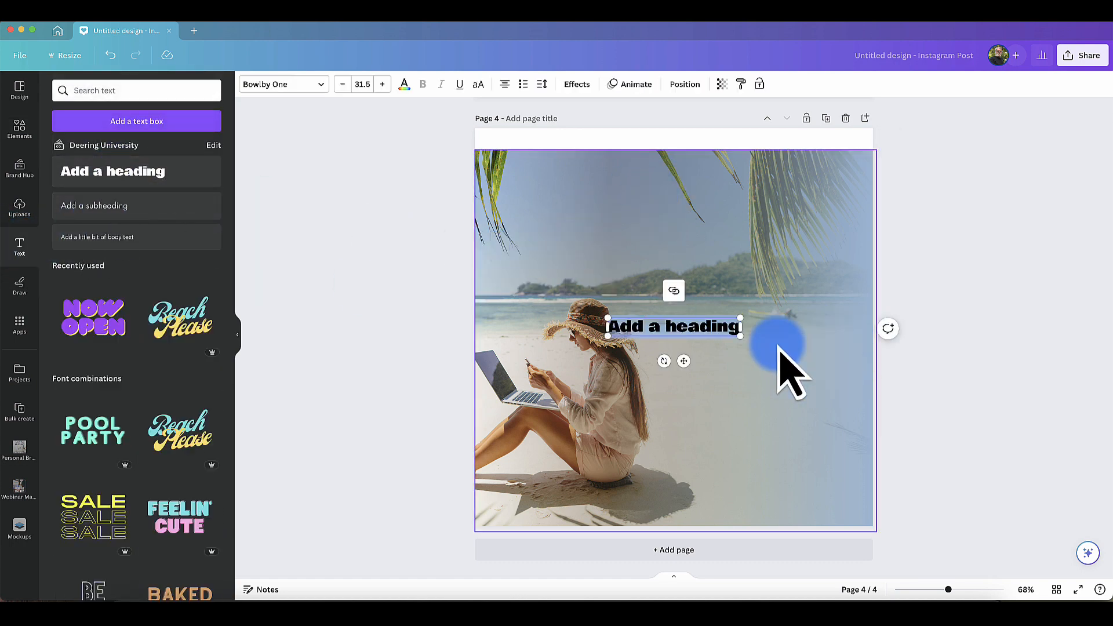
double_click(668, 325)
left_click_drag(683, 362, 780, 385)
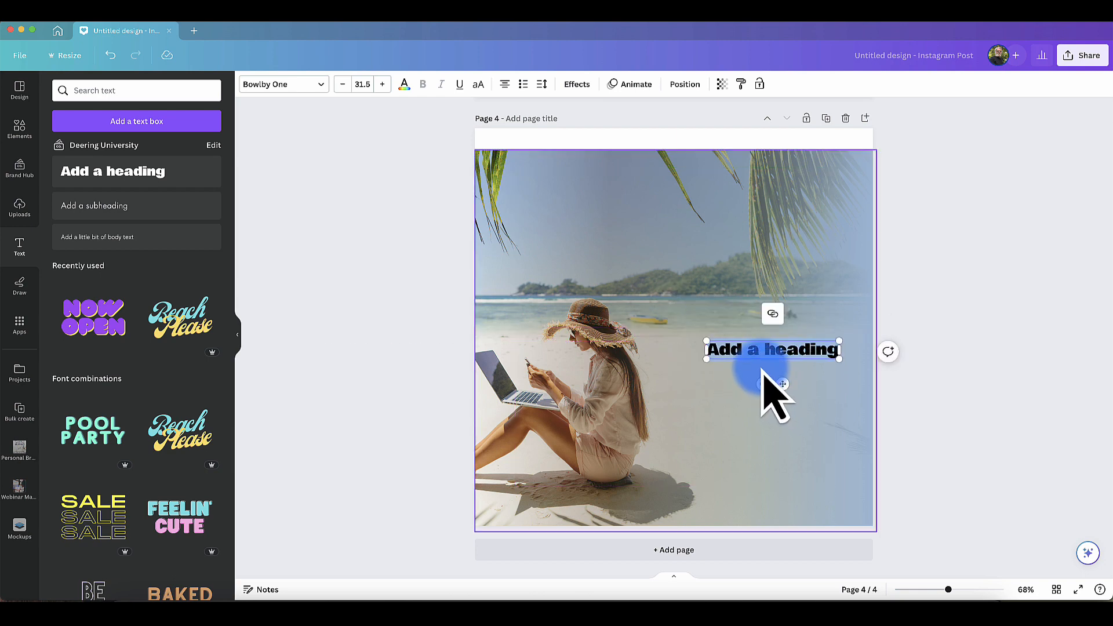
Step: Replace the placeholder heading text with "My Office On The Beach"
type("My")
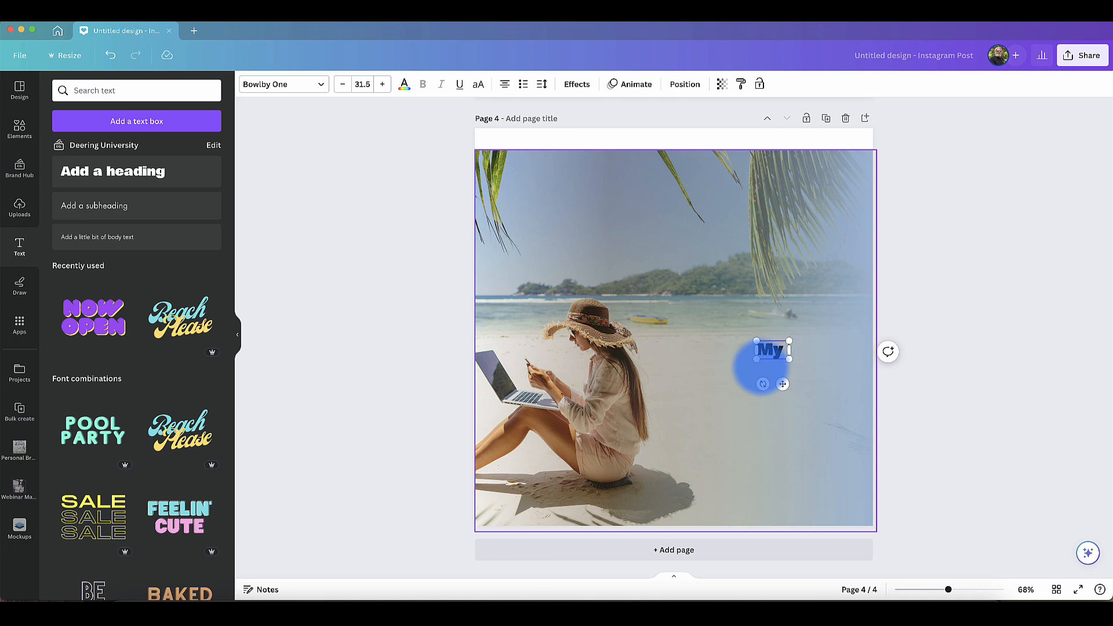
type(" Office On")
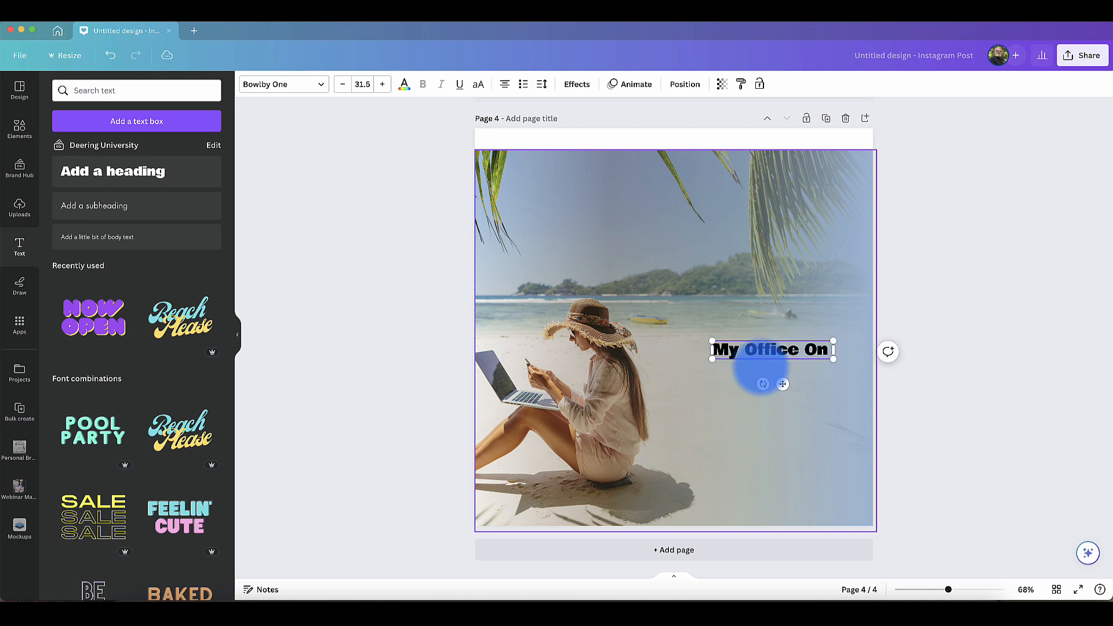
type(" the")
key("BackSpace")
key("BackSpace")
key("BackSpace")
key("BackSpace")
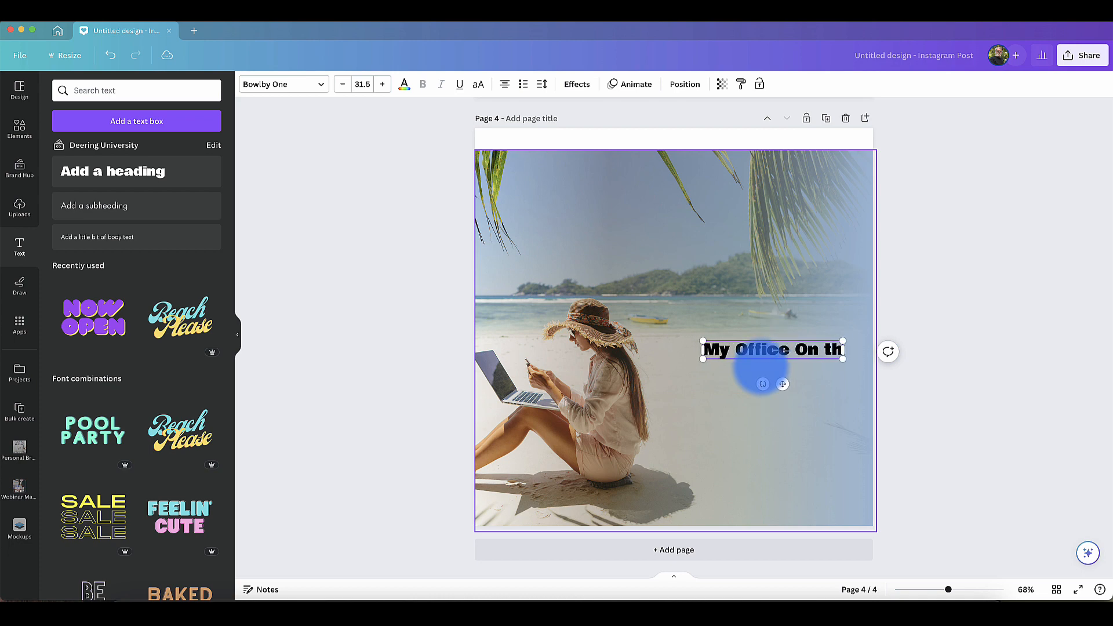
type("The Beach")
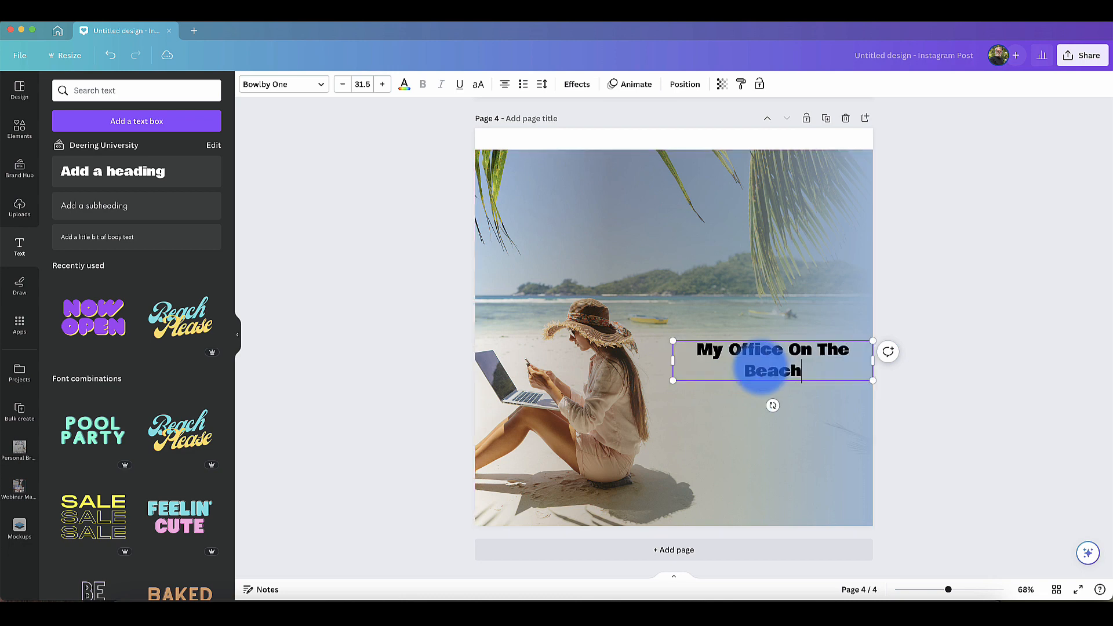
key("Return")
key("BackSpace")
Step: Enlarge the heading to about font size 39.1 and reduce its line spacing to 1.21
left_click_drag(669, 341, 630, 293)
left_click(951, 384)
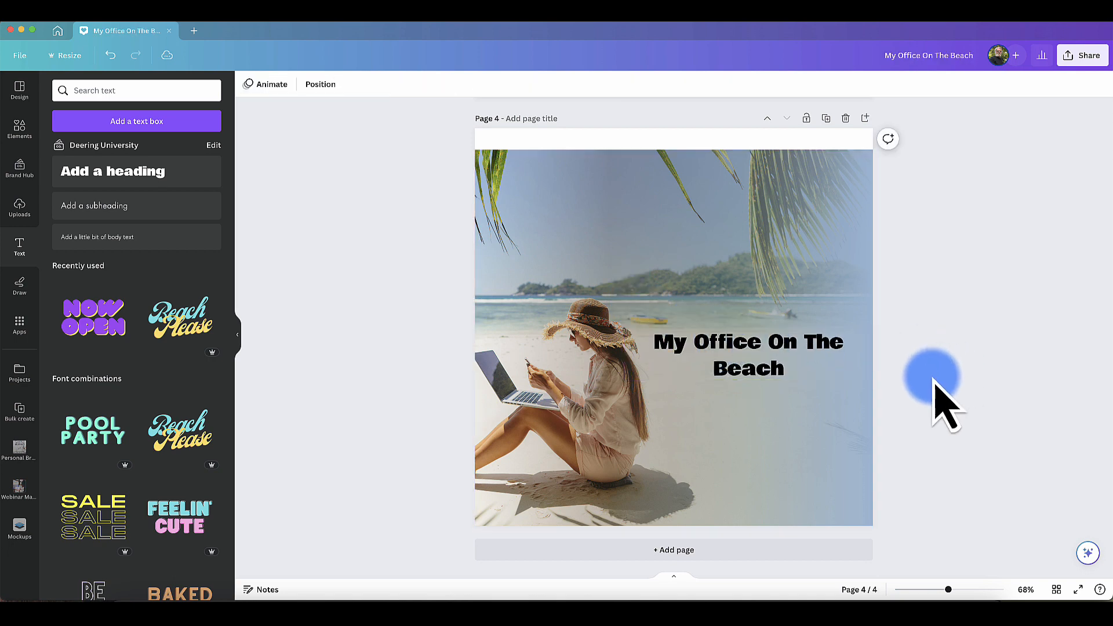
left_click(722, 371)
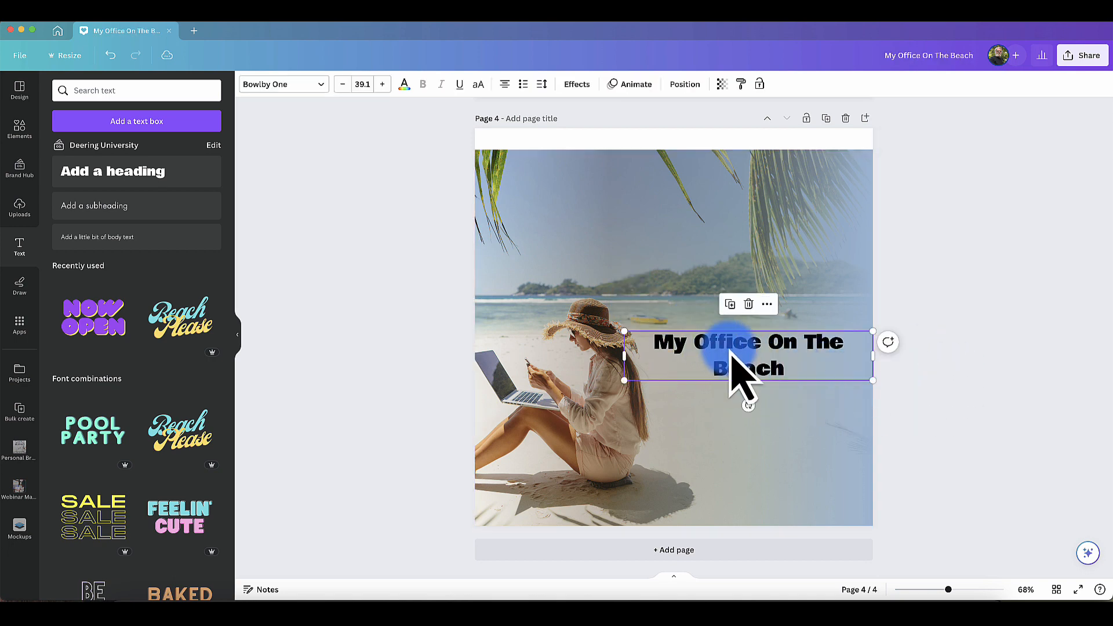
left_click(542, 84)
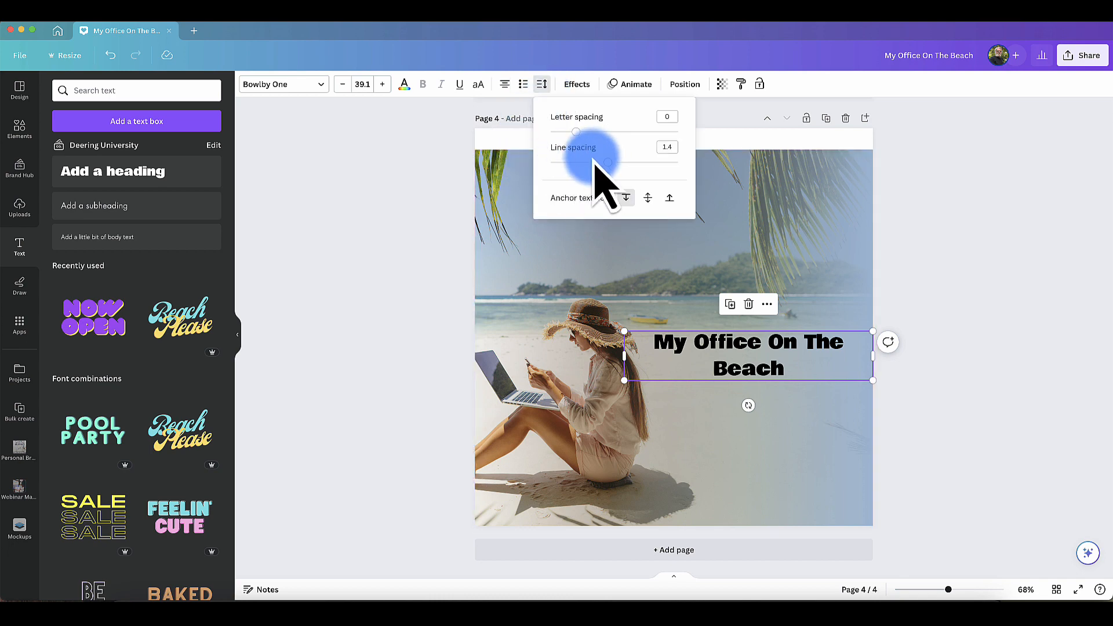
left_click_drag(606, 162, 596, 161)
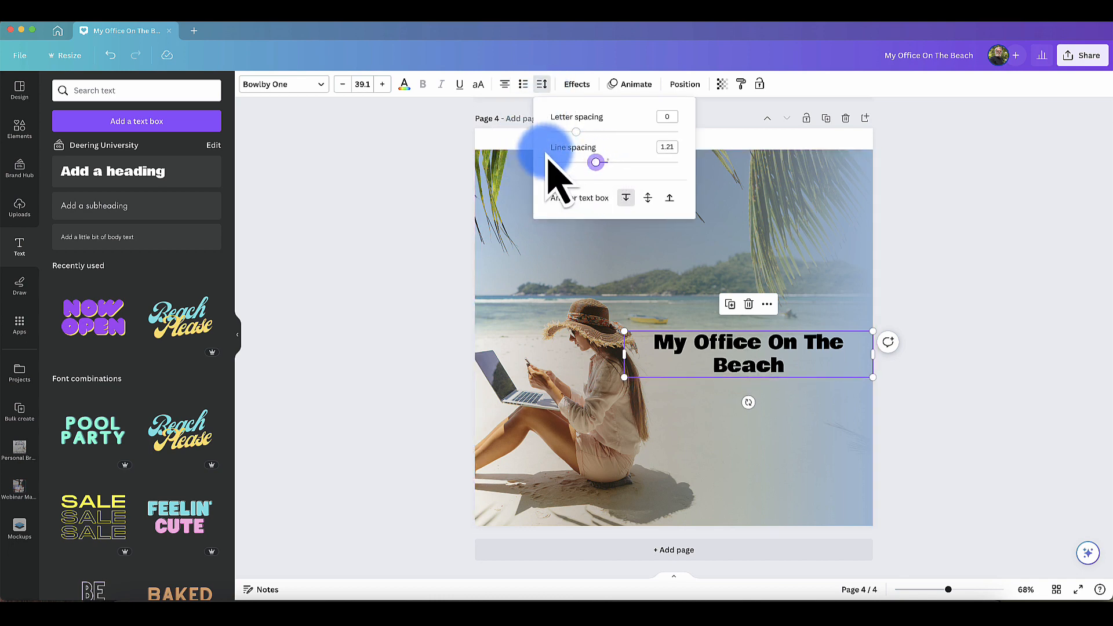
left_click(436, 116)
Step: Change the heading's font to Brasika, narrow it to wrap onto two lines, and reposition it beside the woman
left_click(279, 86)
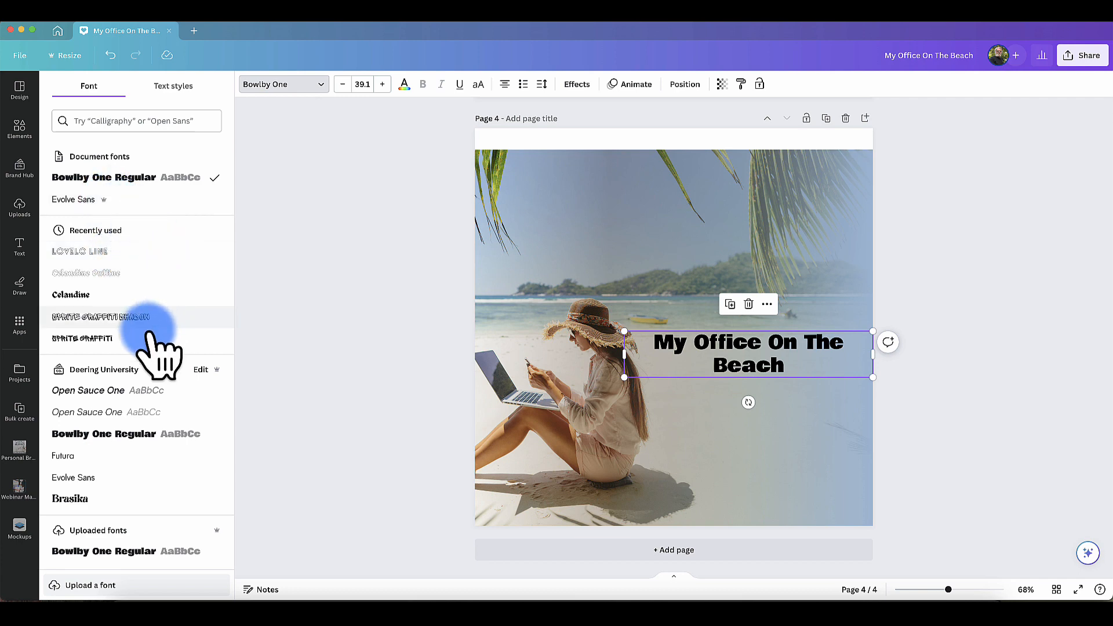
left_click(71, 498)
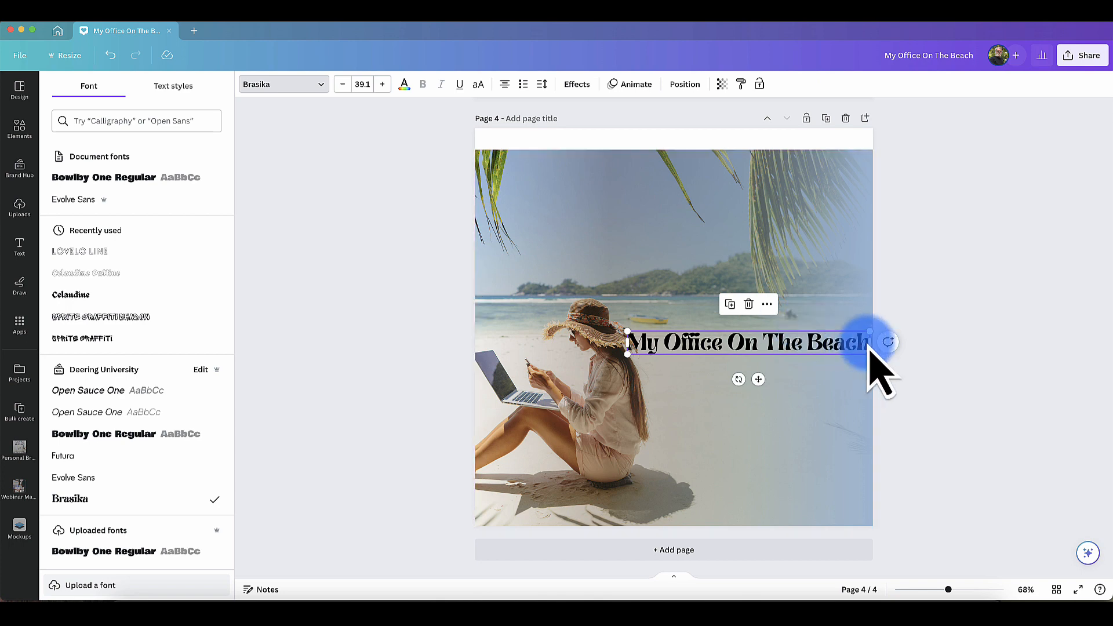
left_click_drag(869, 346, 795, 348)
left_click_drag(722, 368, 779, 363)
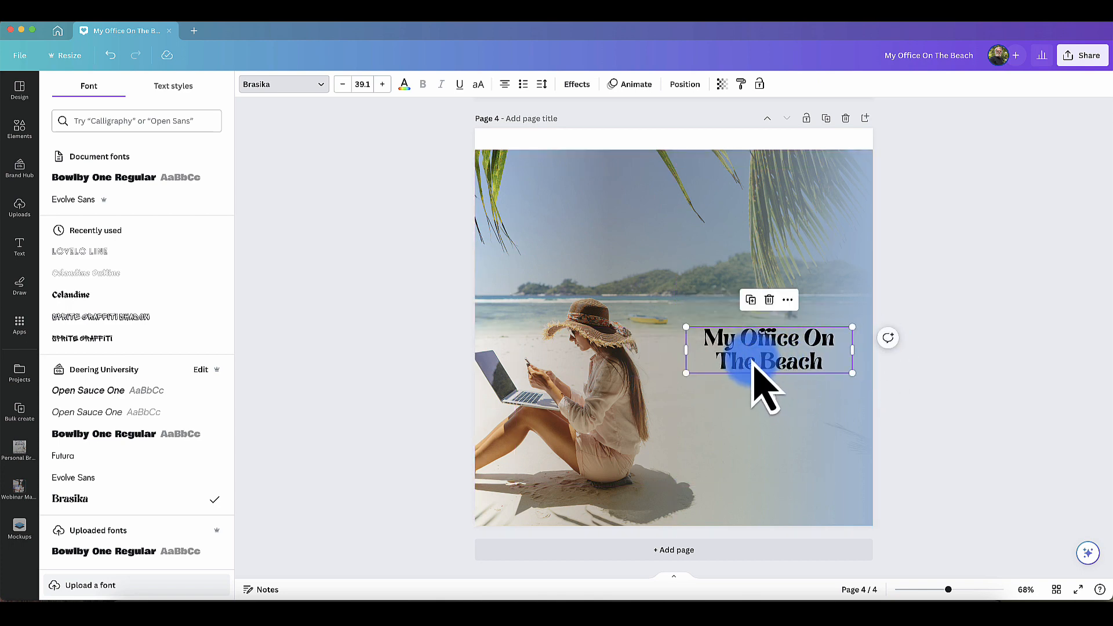
Step: Set the heading's font size to 48 and deselect it
left_click(363, 84)
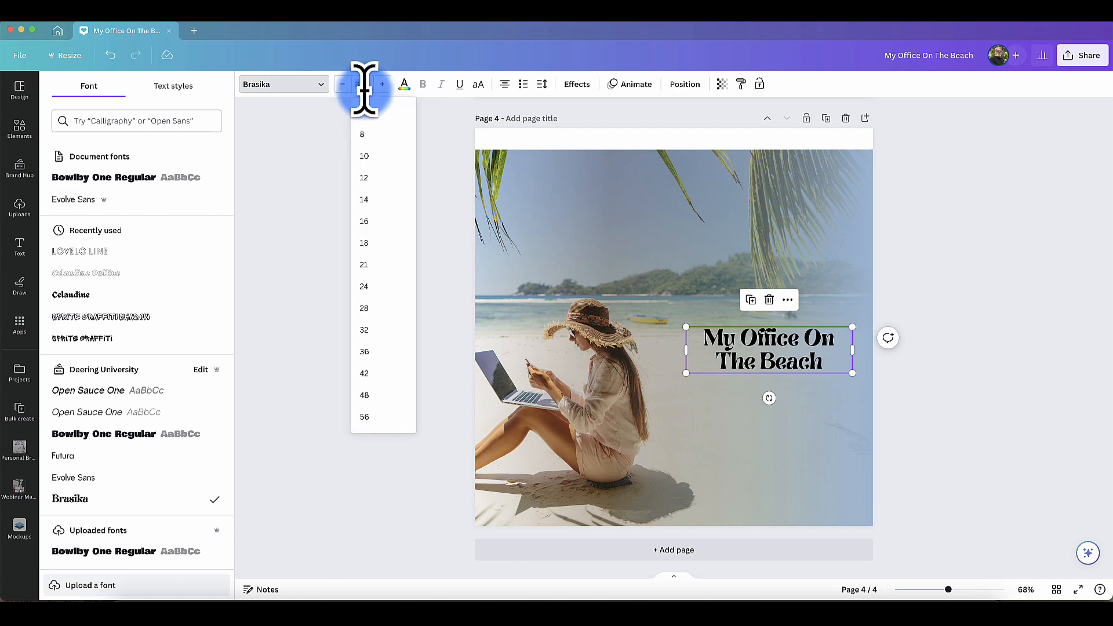
left_click(371, 395)
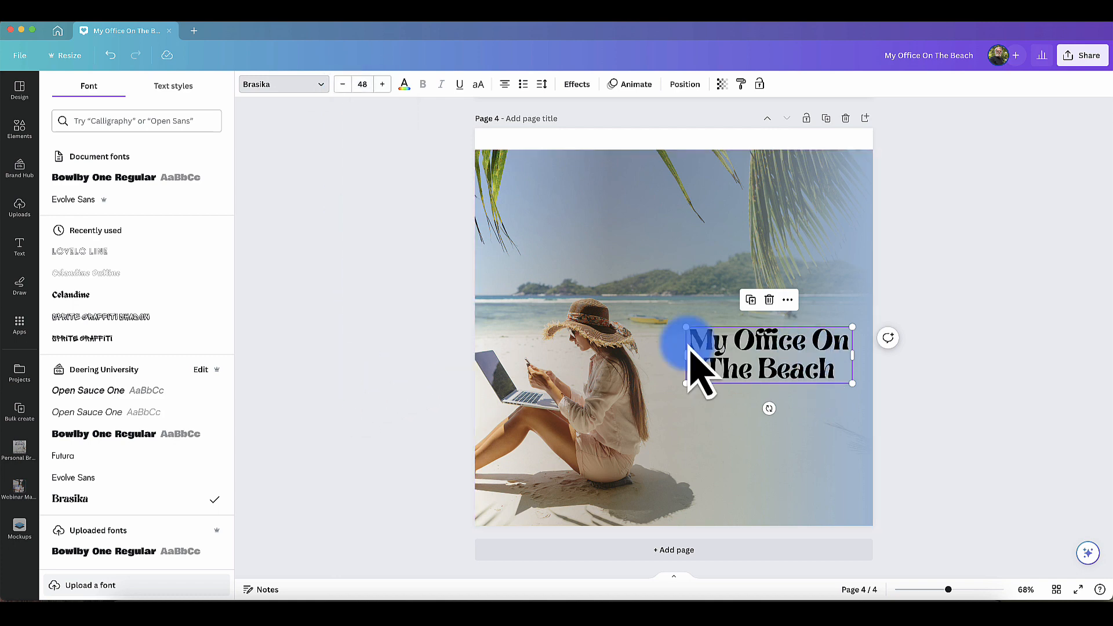
left_click(392, 303)
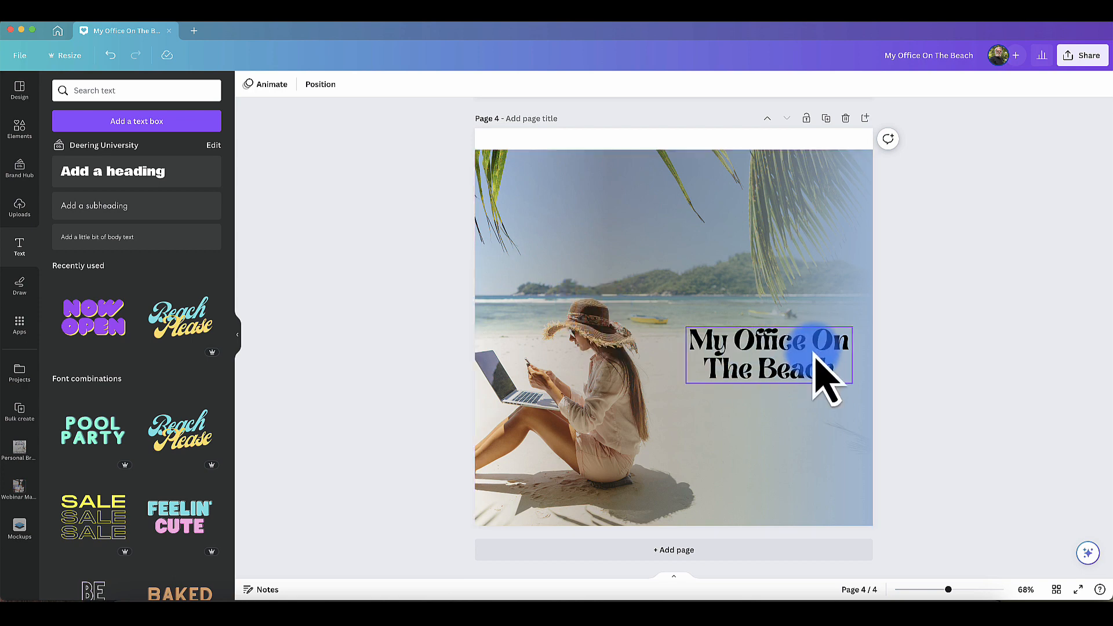
Step: Replace the heading's wording with "A Day At The Office"
left_click(777, 353)
left_click_drag(698, 330, 836, 368)
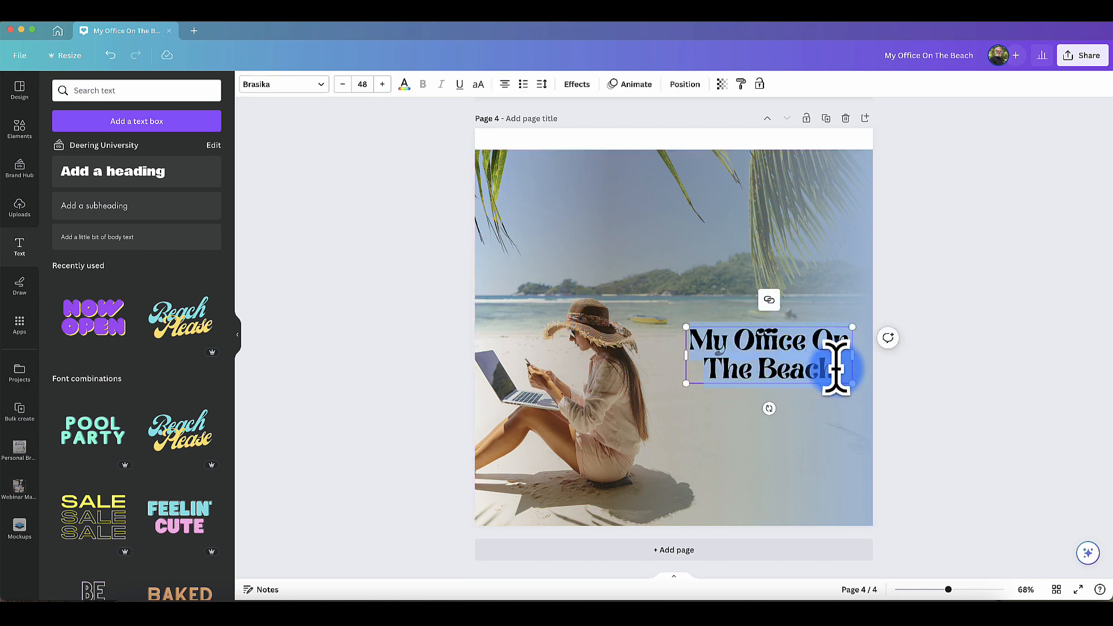
type("A Day")
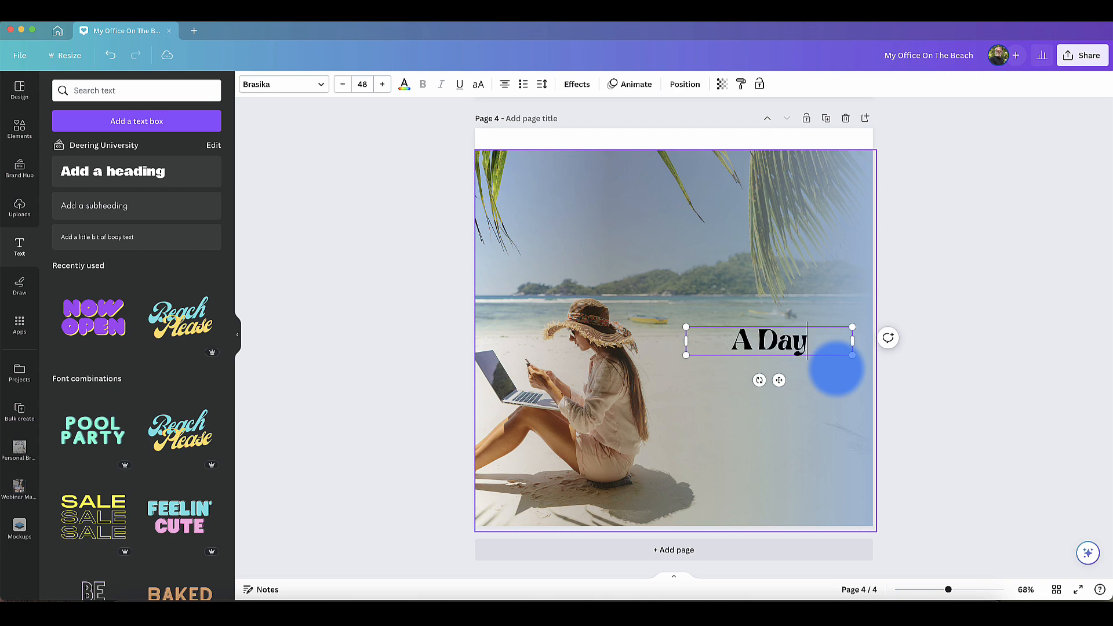
type(" At The O")
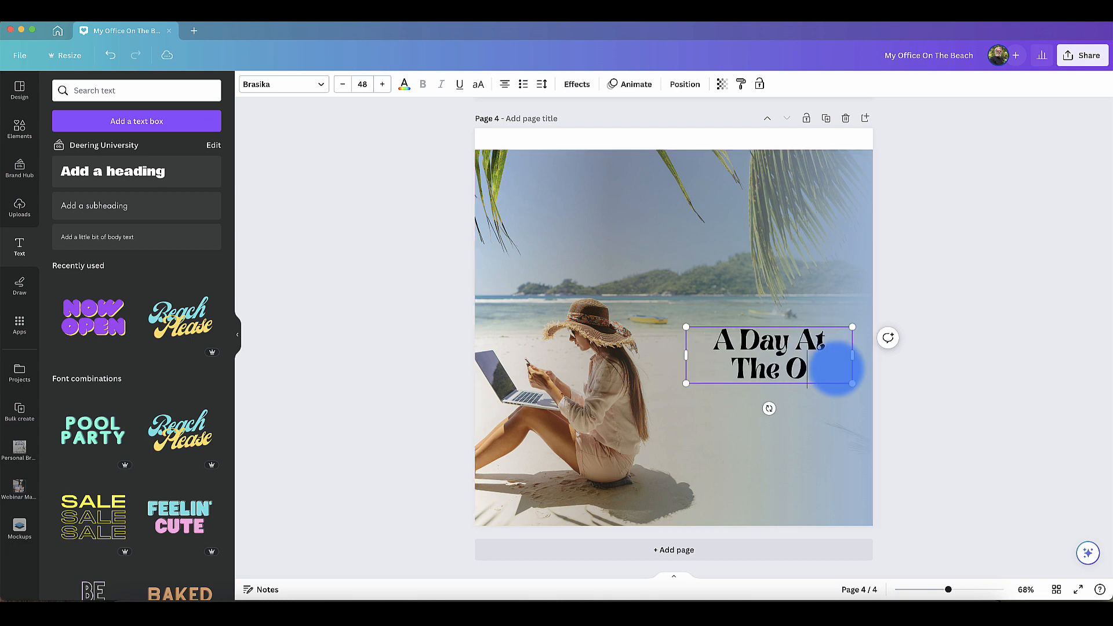
type("ffice")
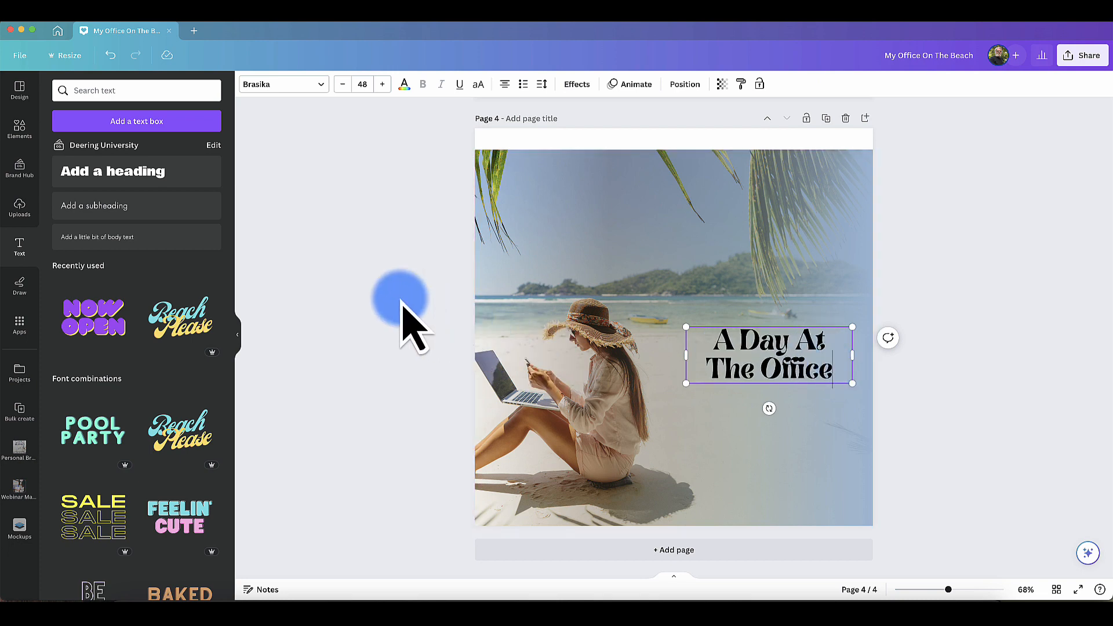
left_click(402, 302)
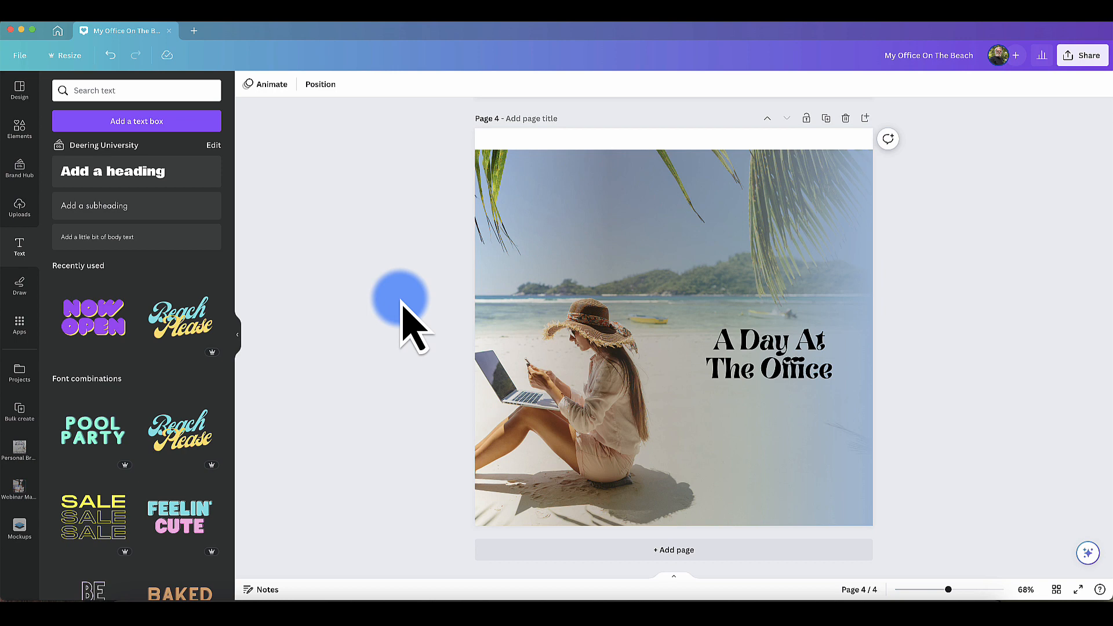
Step: Move the gradient overlay off the page to compare the heading without it, and return it over the beach photo
left_click(637, 218)
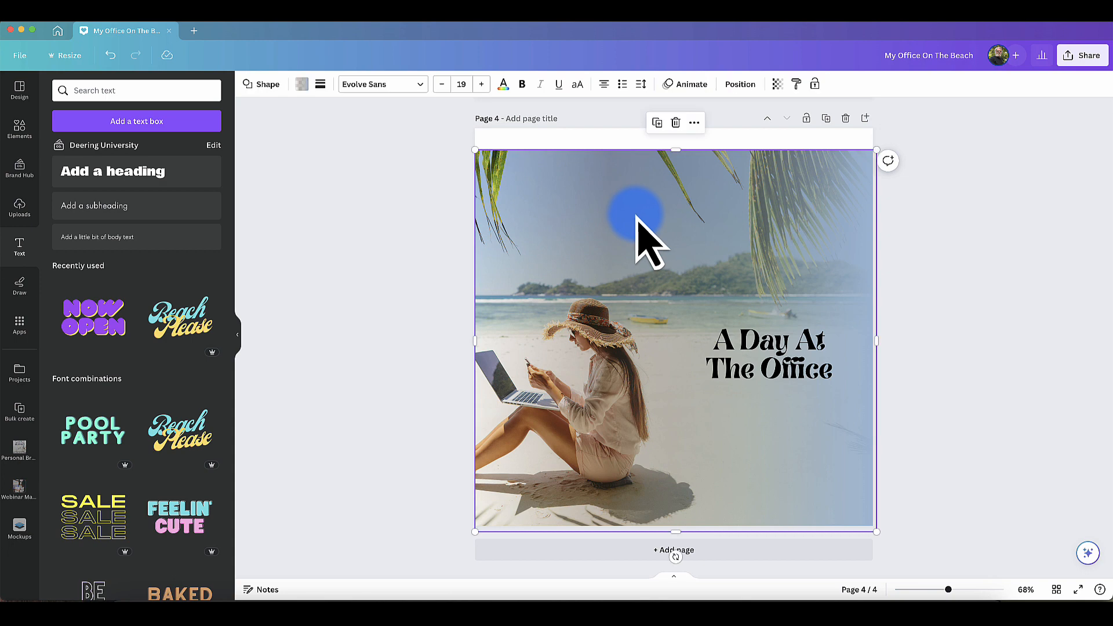
left_click_drag(637, 218, 1093, 449)
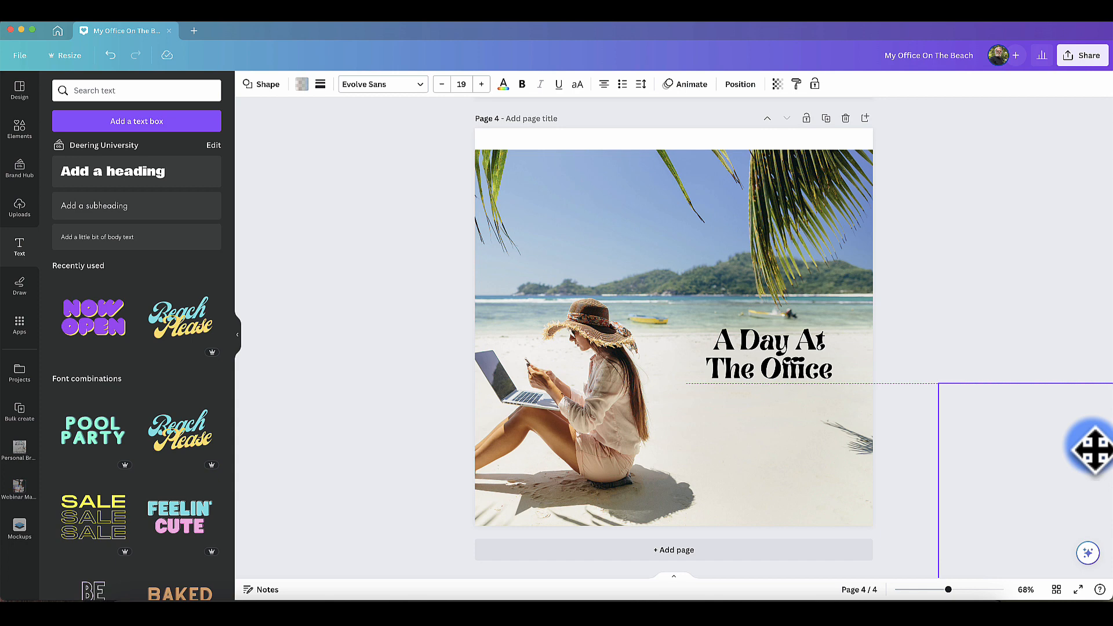
left_click_drag(1092, 450, 631, 216)
left_click(1044, 333)
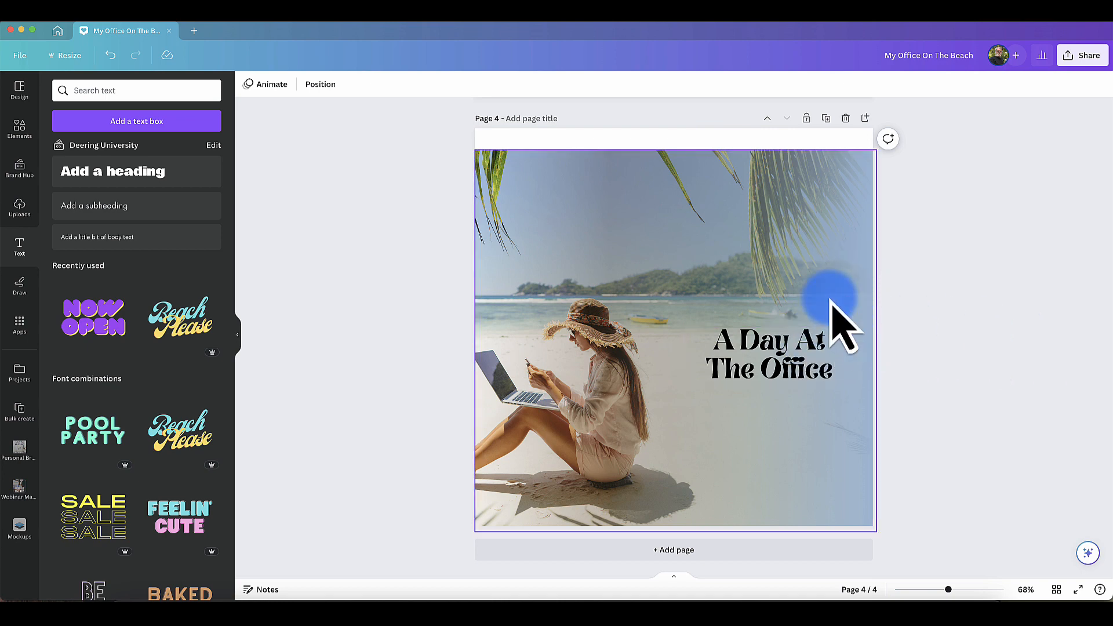
left_click(787, 254)
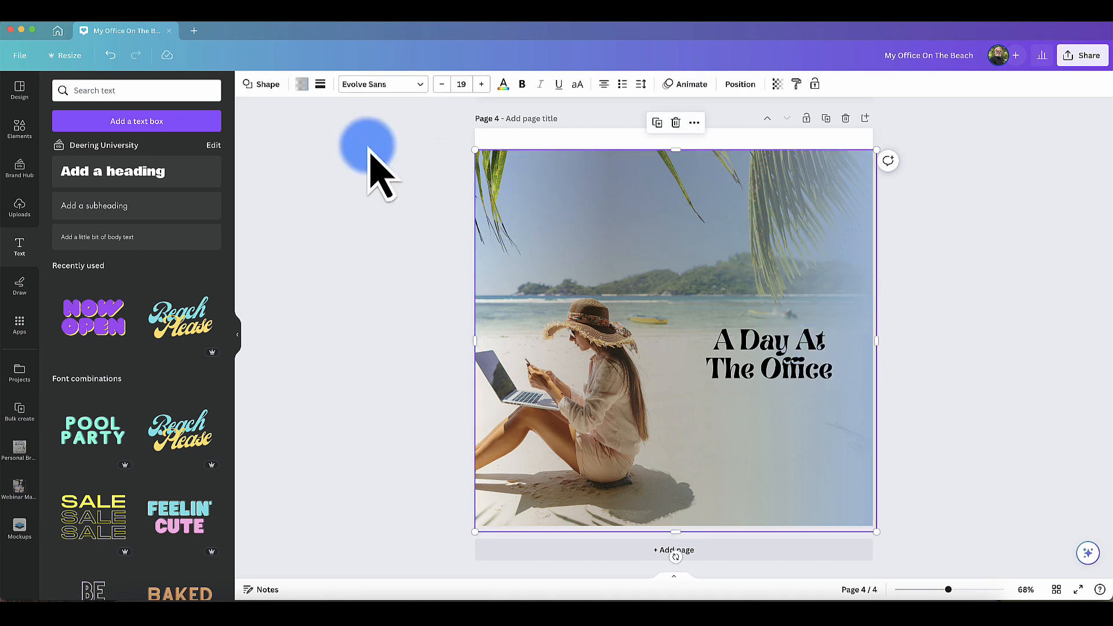
Step: Change the last colour of the overlay's gradient to the deeper blue #1D62A8 and deselect the overlay
left_click(302, 84)
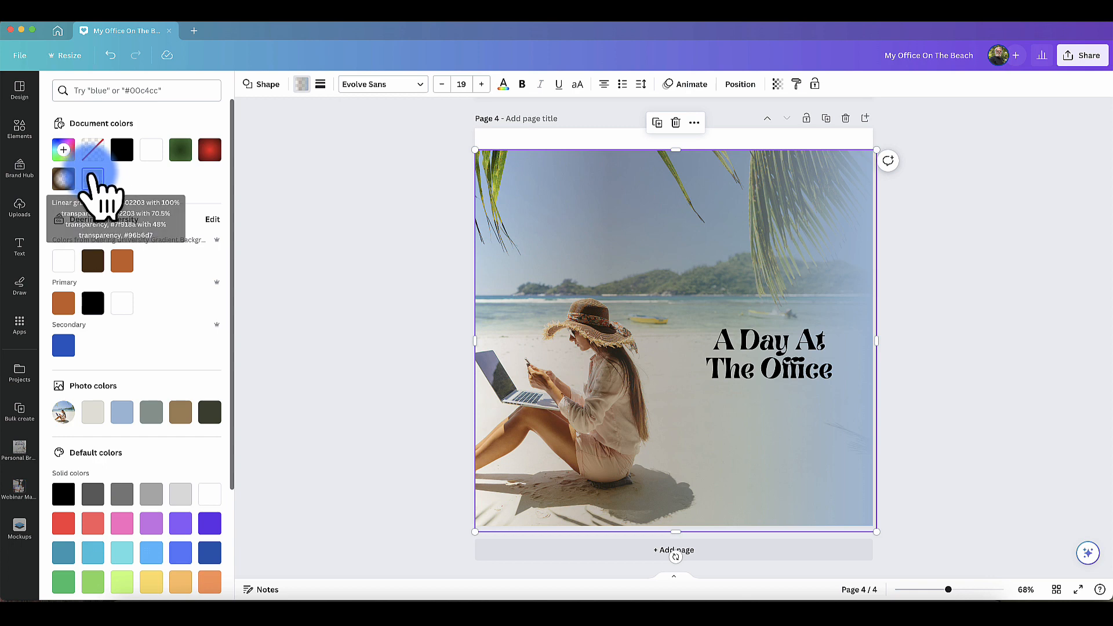
left_click(92, 179)
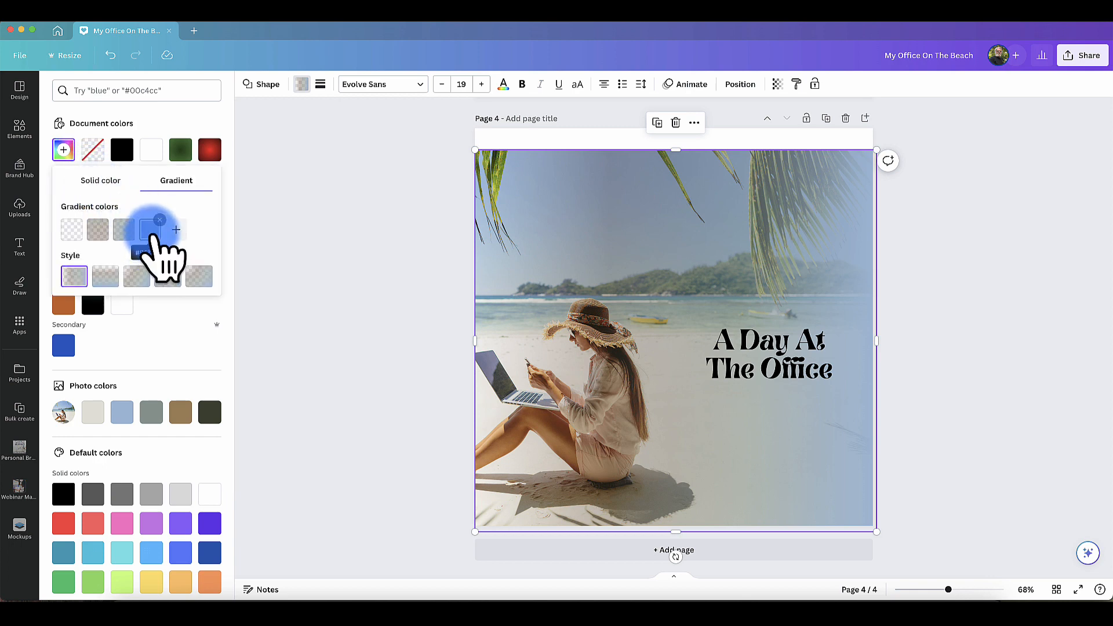
left_click(152, 230)
left_click_drag(192, 263, 311, 280)
left_click(355, 255)
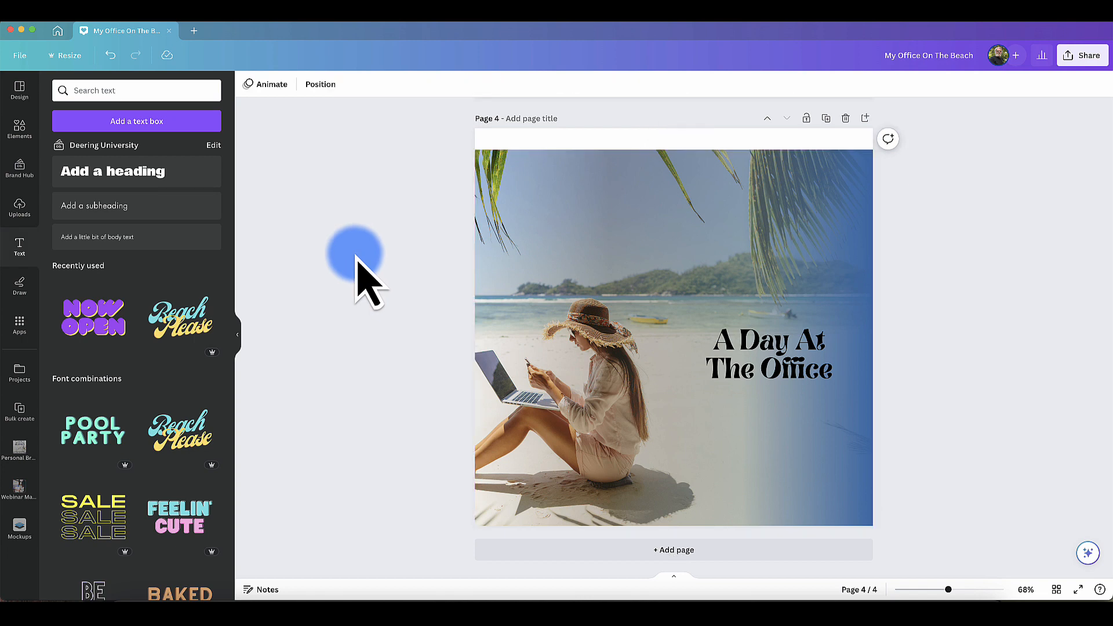
Step: Set the overlay gradient's third colour to #5998B4 by sampling the blue sea near the horizon in the photo, and deselect the overlay
left_click(708, 269)
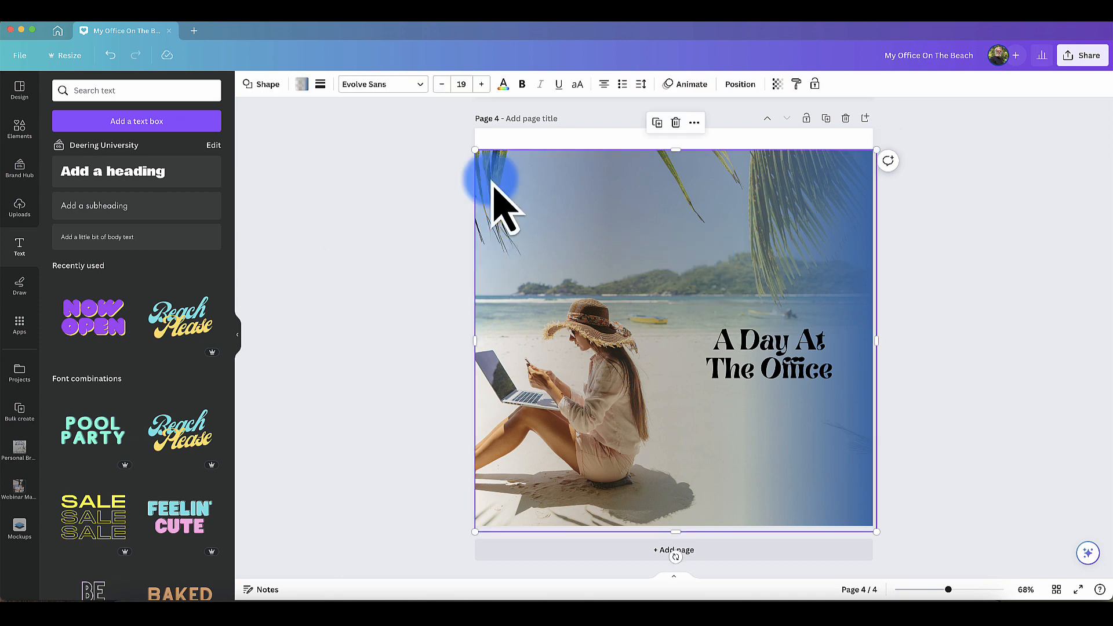
left_click(301, 84)
left_click(93, 179)
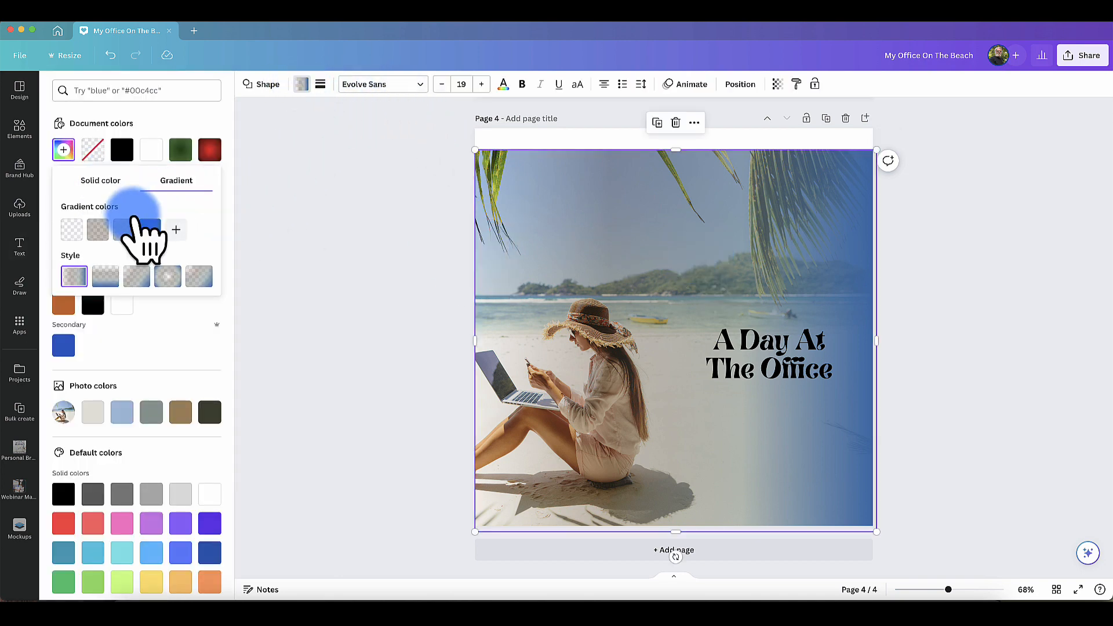
left_click(124, 229)
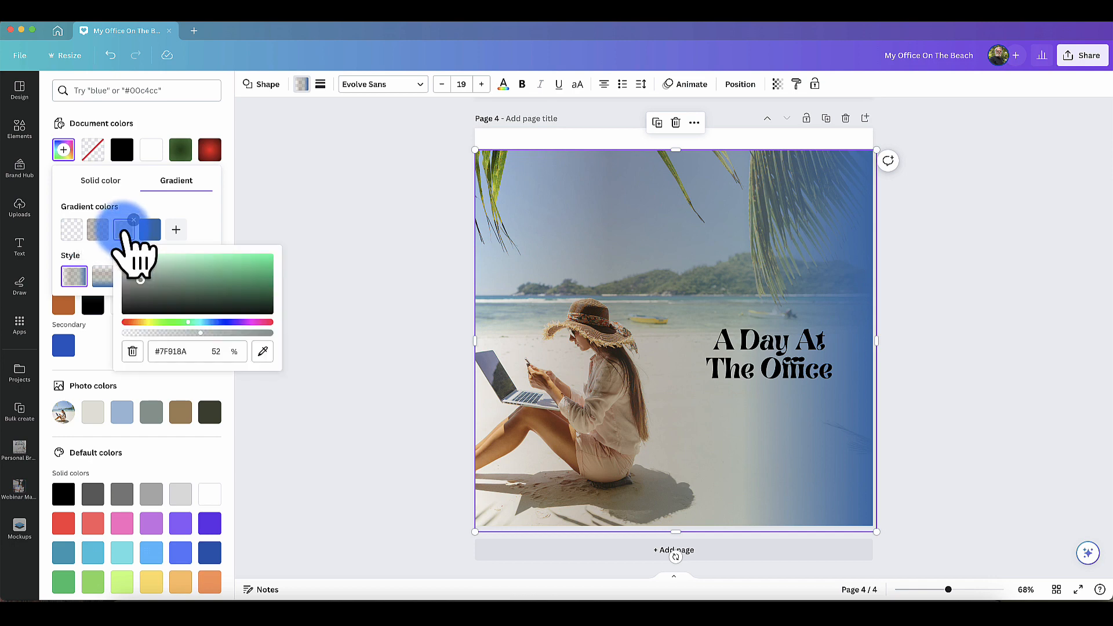
left_click(263, 351)
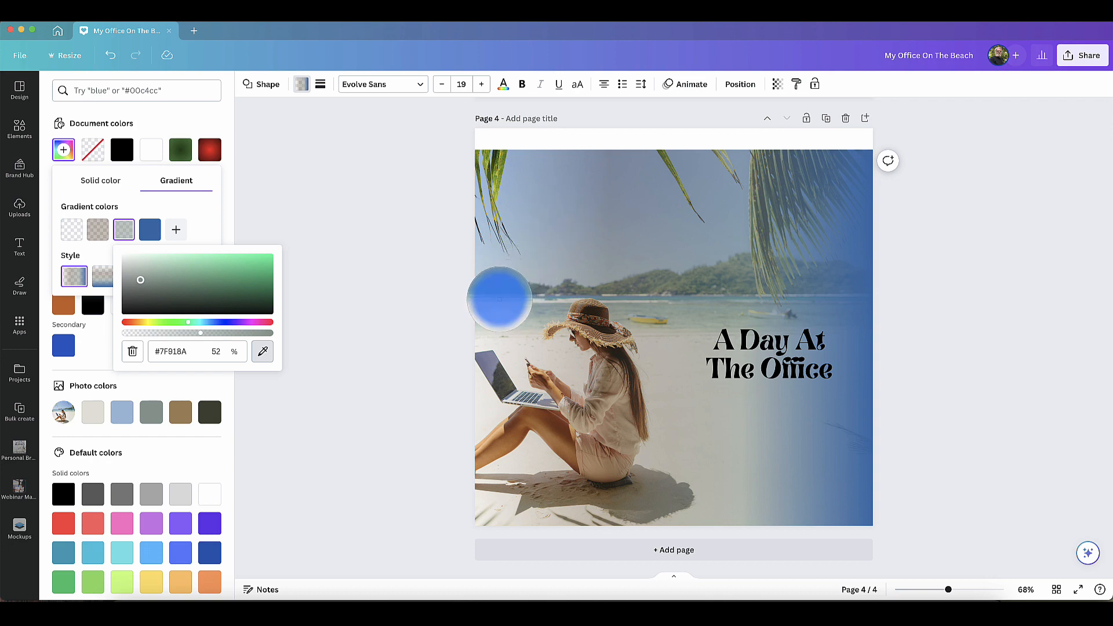
left_click(500, 297)
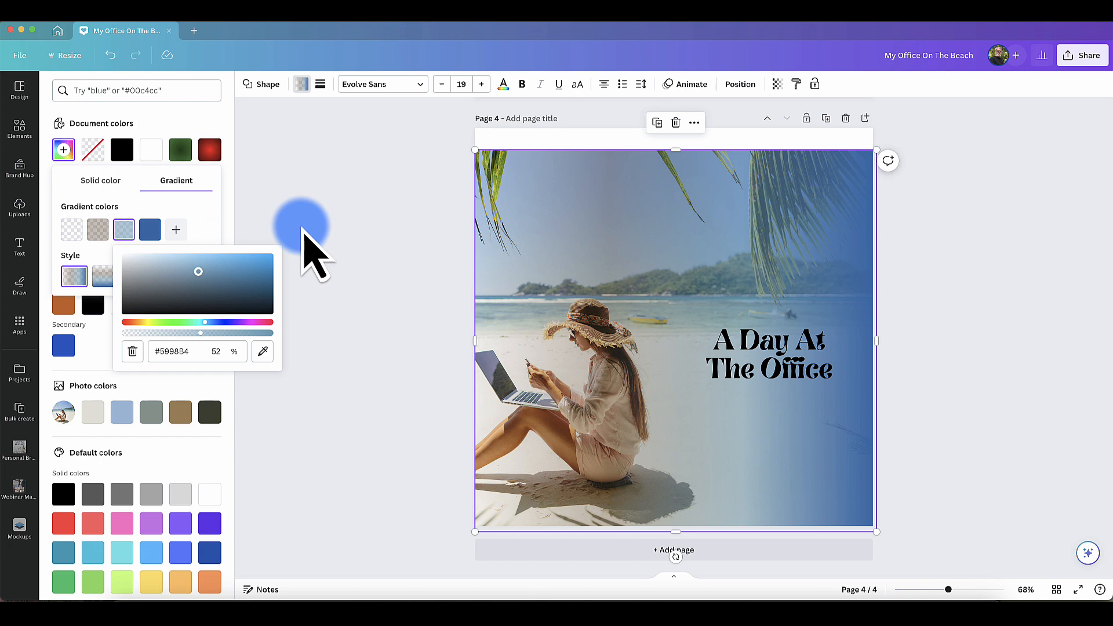
left_click(302, 229)
left_click(328, 228)
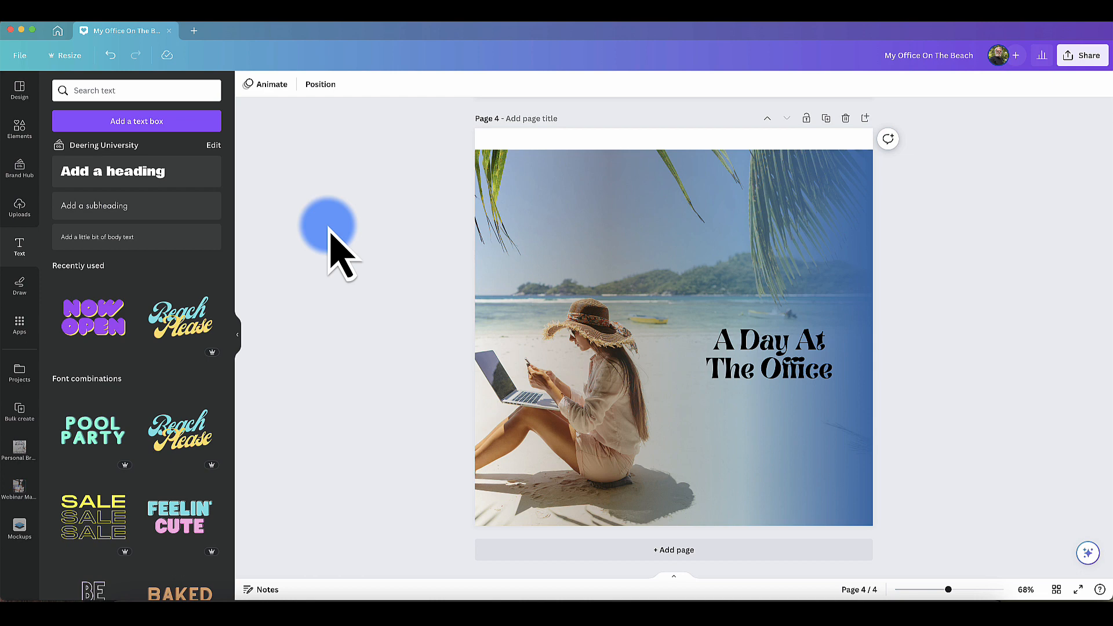
Step: Try the vertical, diagonal and centred radial styles on the overlay's gradient, and apply the radial style spreading from the upper-left corner
left_click(631, 232)
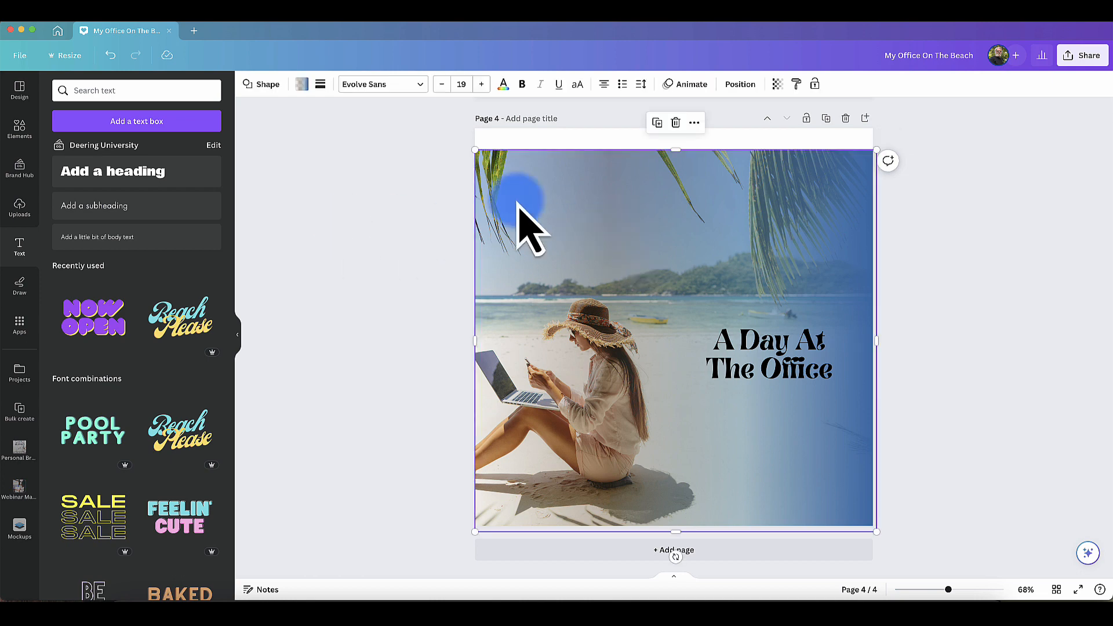
left_click(303, 84)
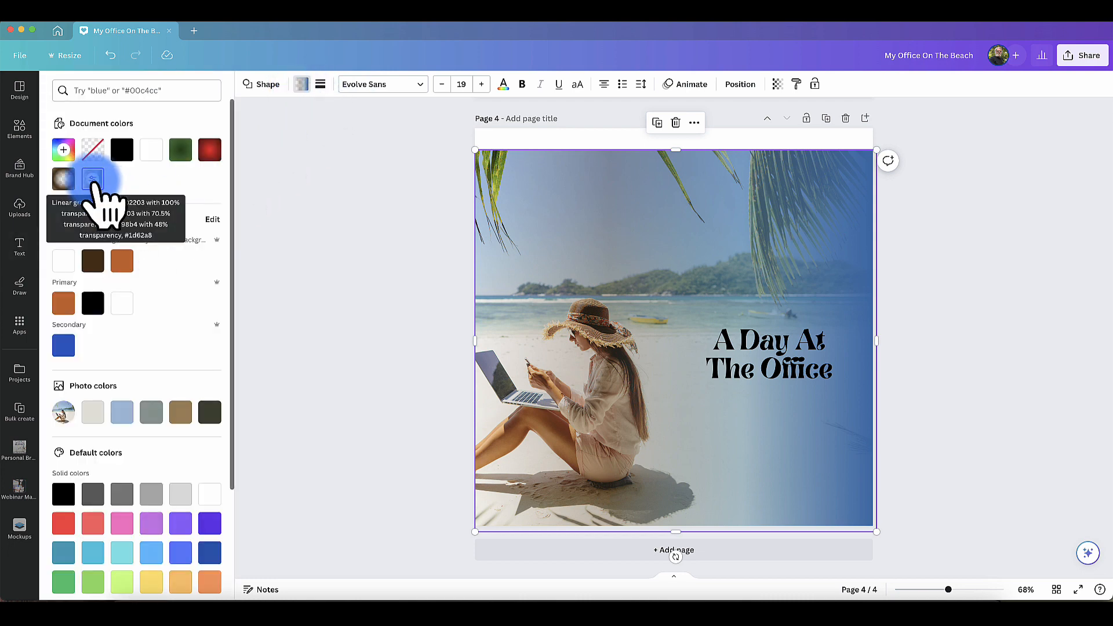
left_click(95, 181)
left_click(105, 276)
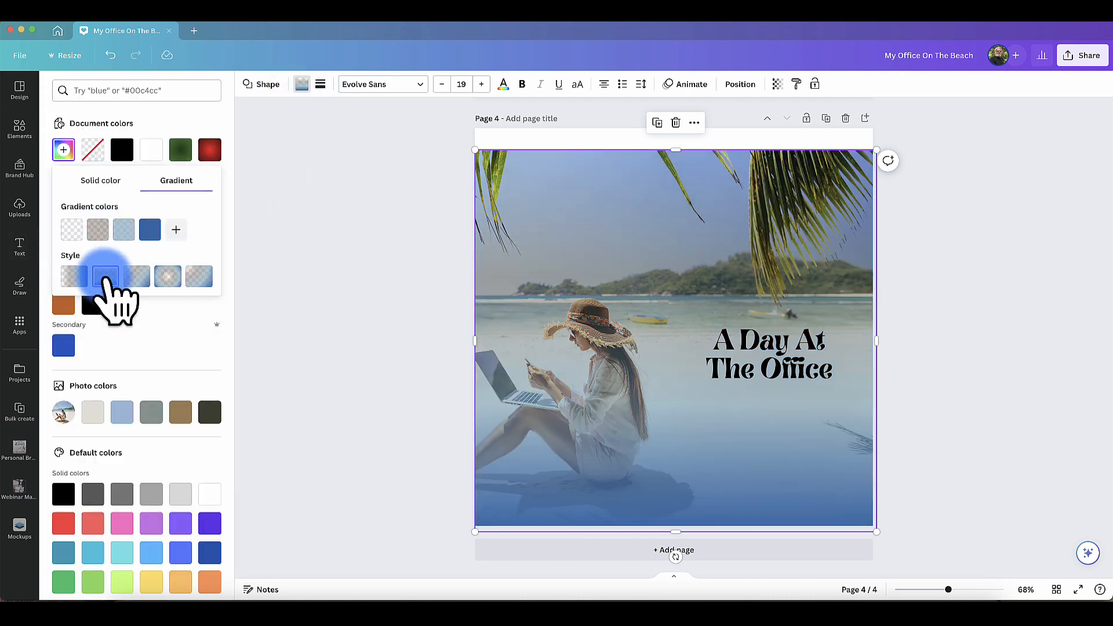
left_click(136, 276)
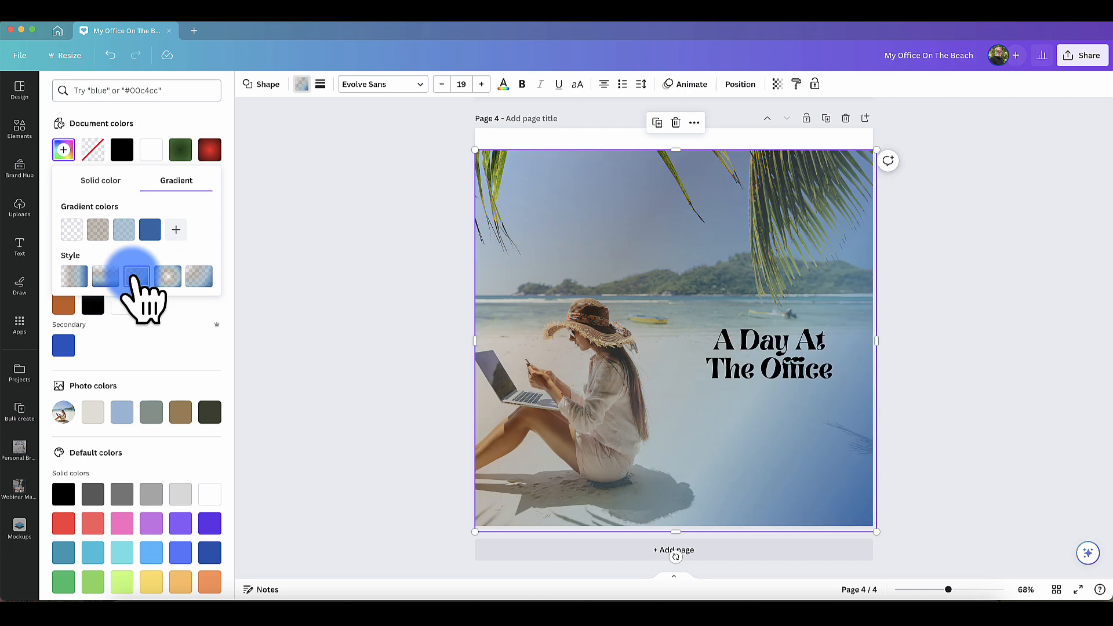
left_click(168, 277)
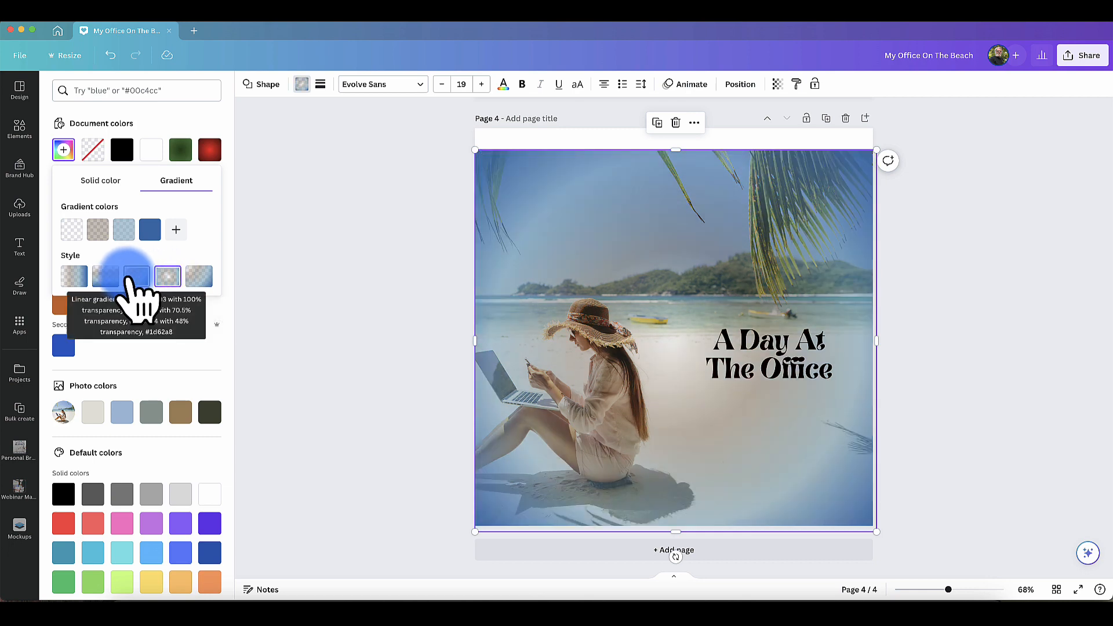
left_click(139, 277)
left_click(197, 277)
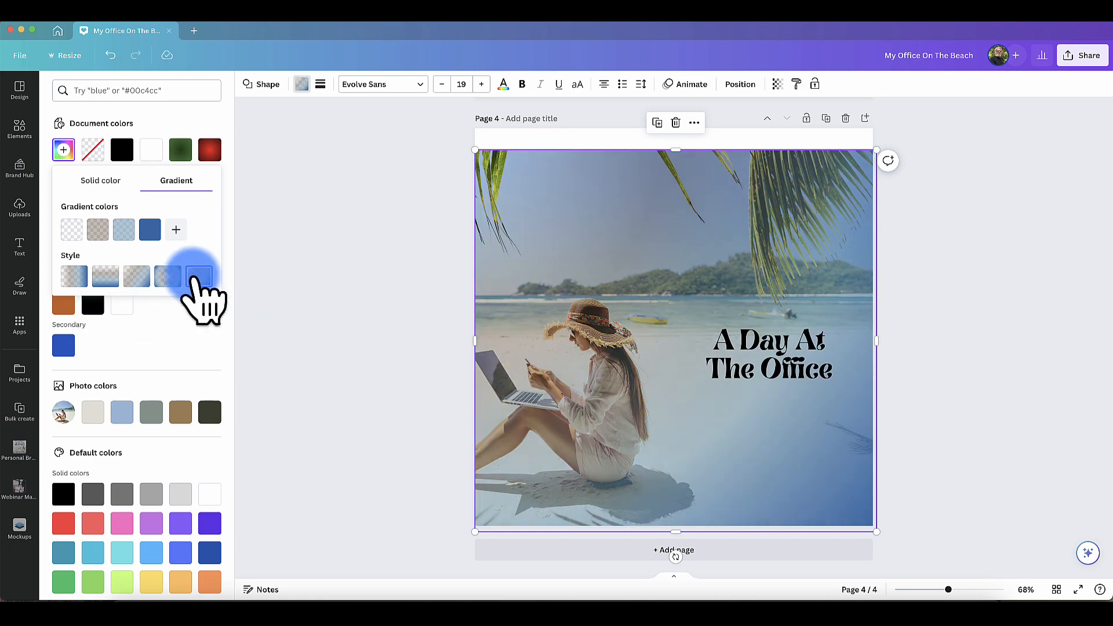
left_click(302, 280)
Step: Move the heading "A Day At The Office" to the lower-right corner of the beach photo and deselect it
left_click_drag(698, 342, 753, 450)
left_click(753, 362)
left_click(365, 235)
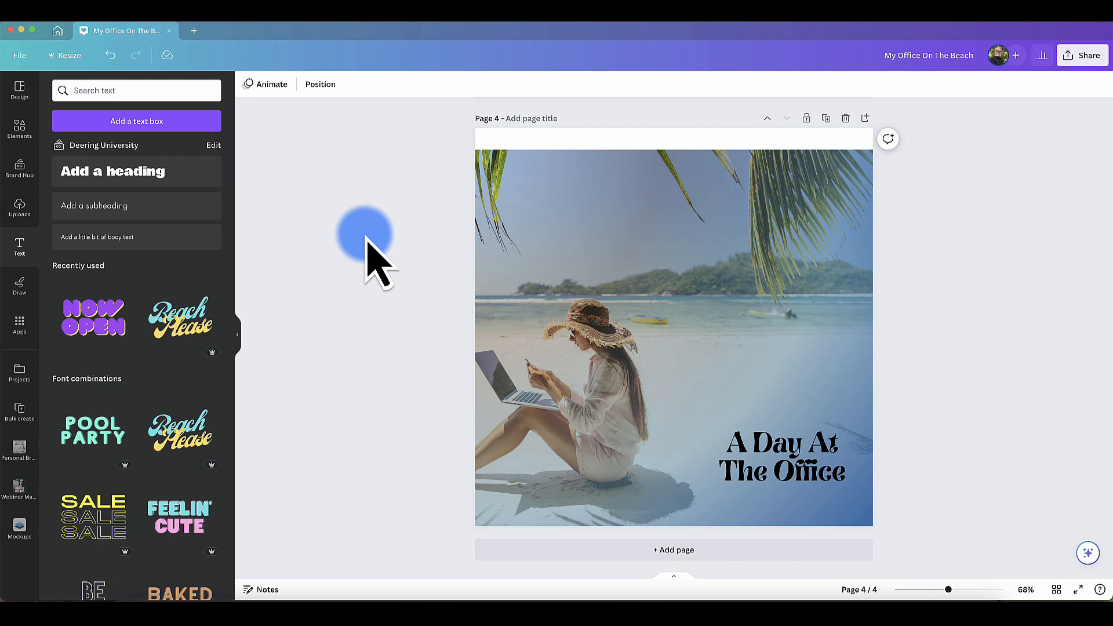
left_click(731, 21)
left_click(731, 21)
left_click(732, 21)
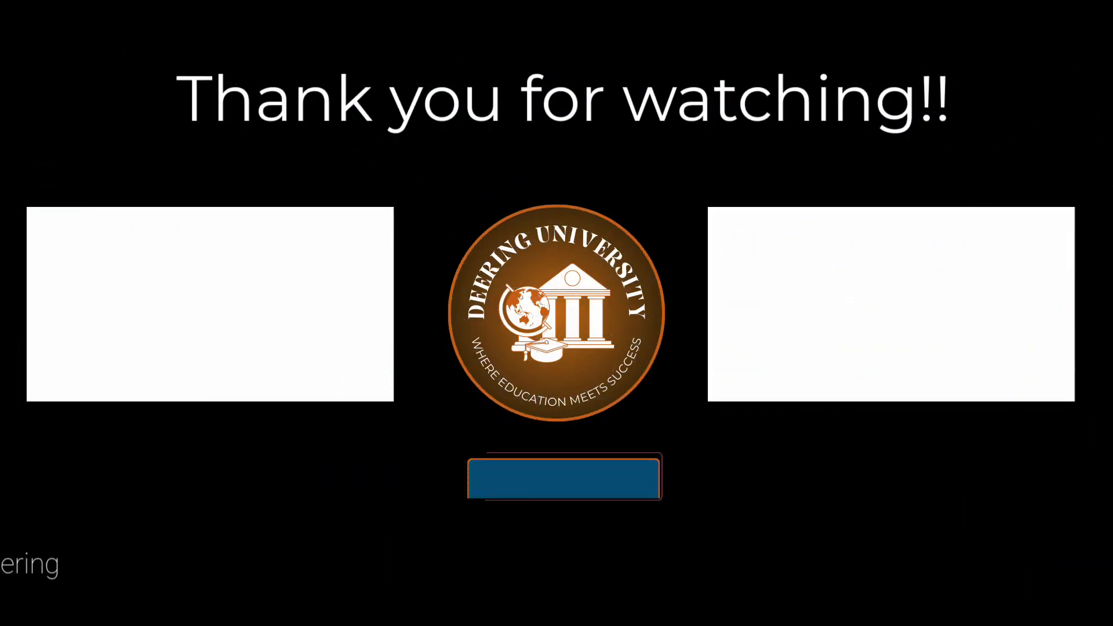